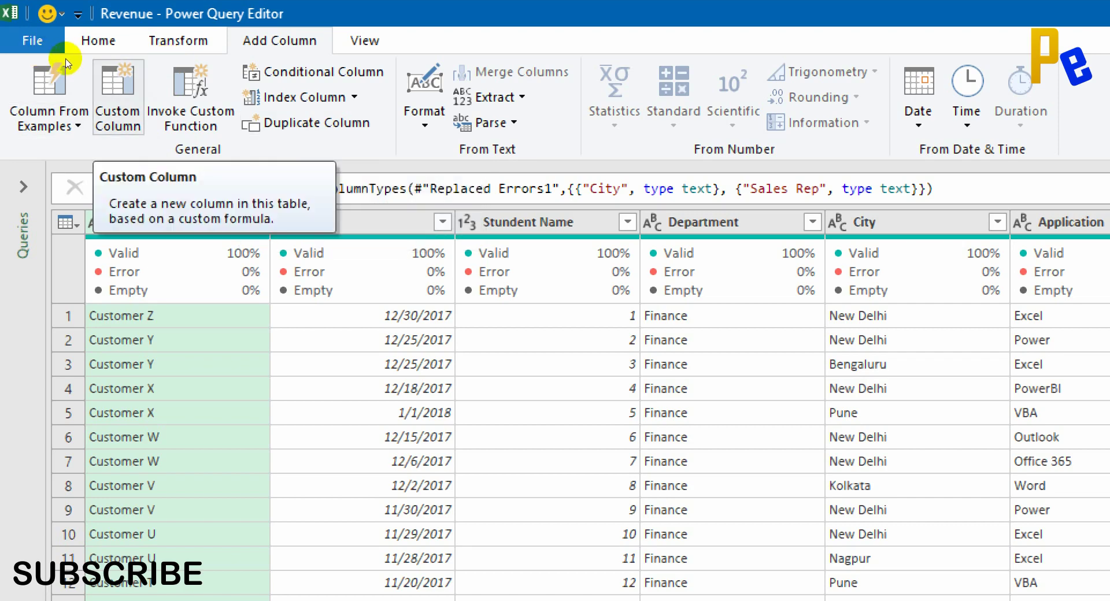
Step: Start a custom column named Fees Collected and begin its formula with if
{"action": "left_click", "coordinate": [118, 97]}
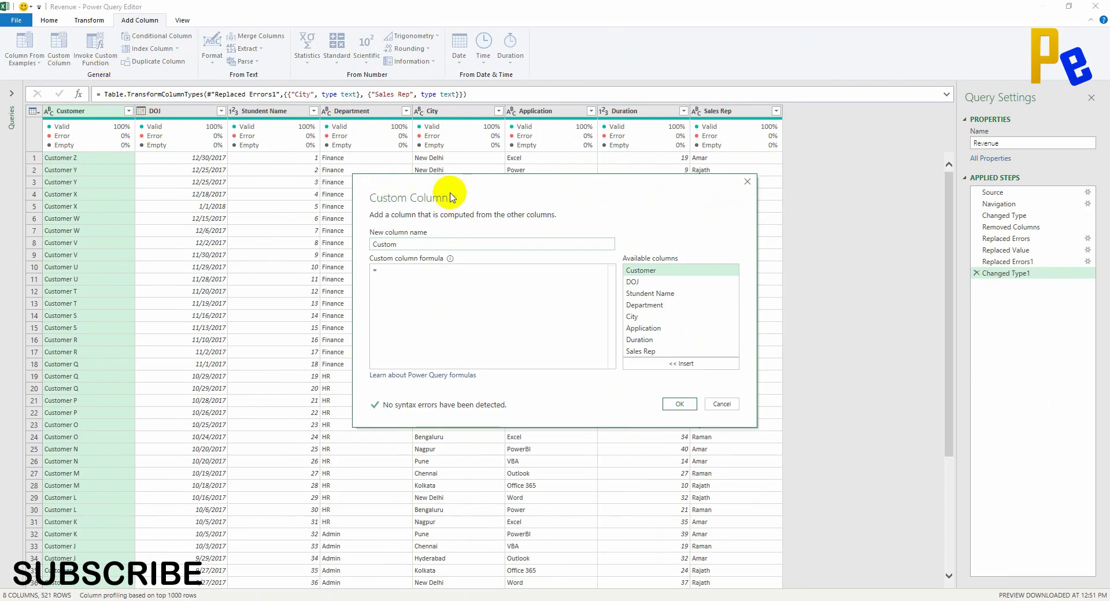
{"action": "left_click_drag", "start_coordinate": [451, 198], "coordinate": [210, 67]}
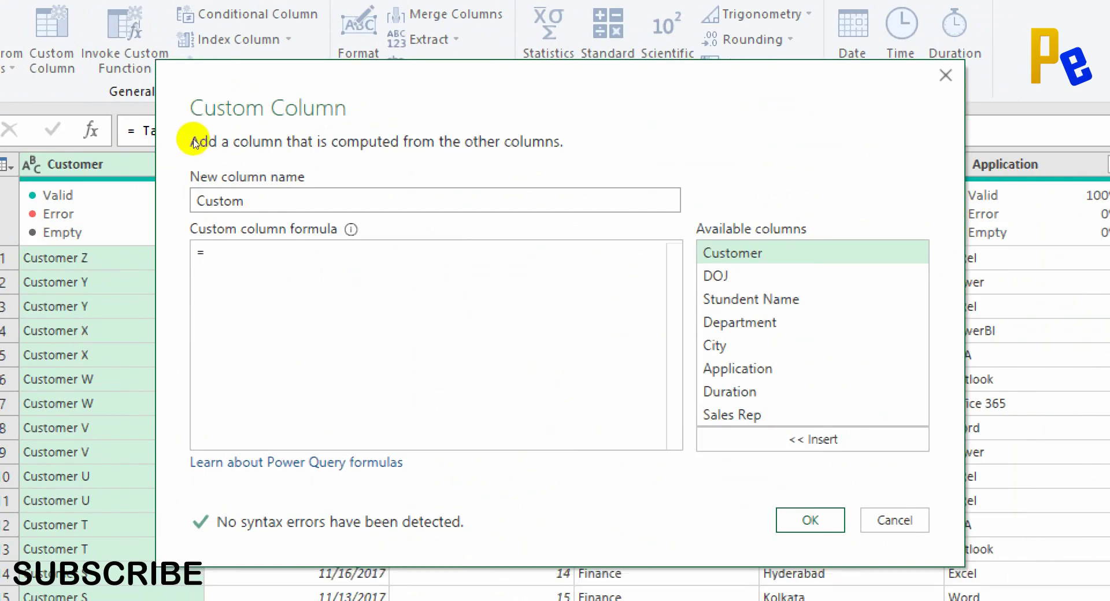
{"action": "left_click_drag", "start_coordinate": [249, 200], "coordinate": [2, 115]}
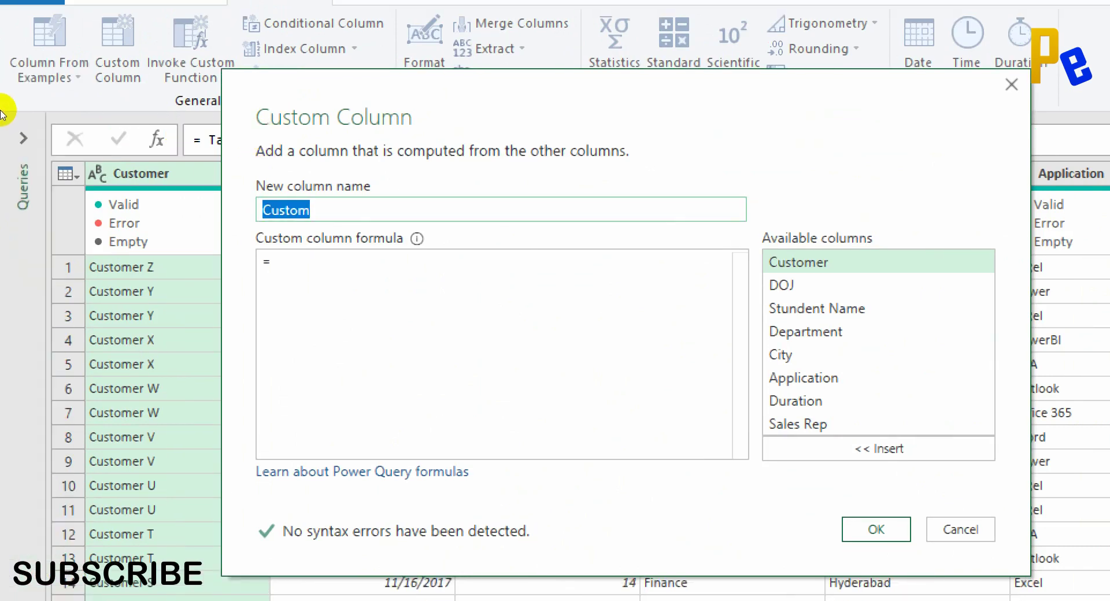
{"action": "key", "text": "BackSpace"}
{"action": "type", "text": "Fe"}
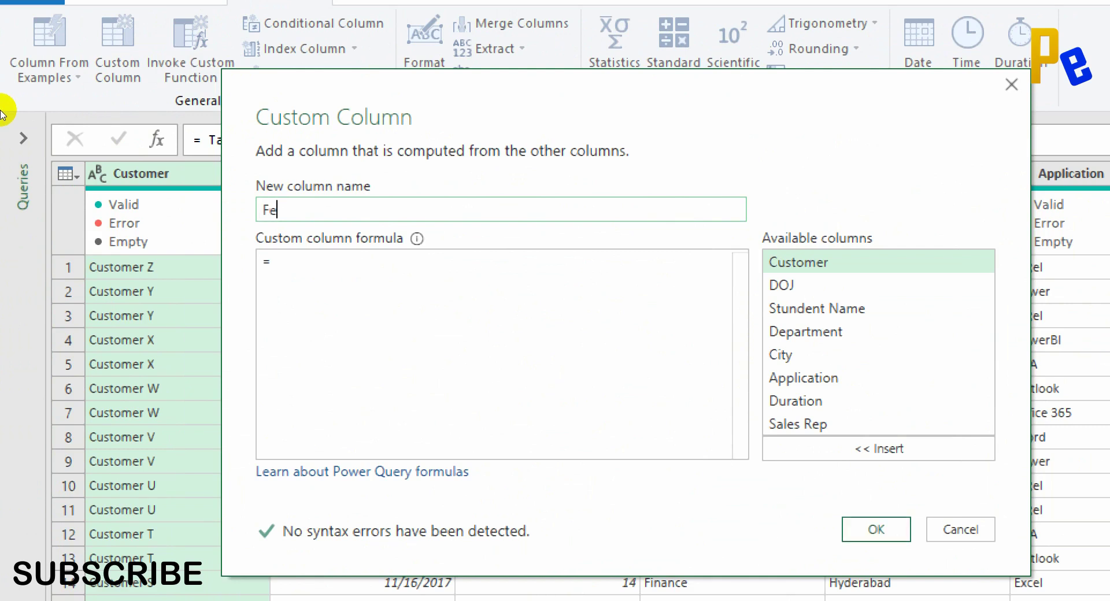
{"action": "type", "text": "es Collected"}
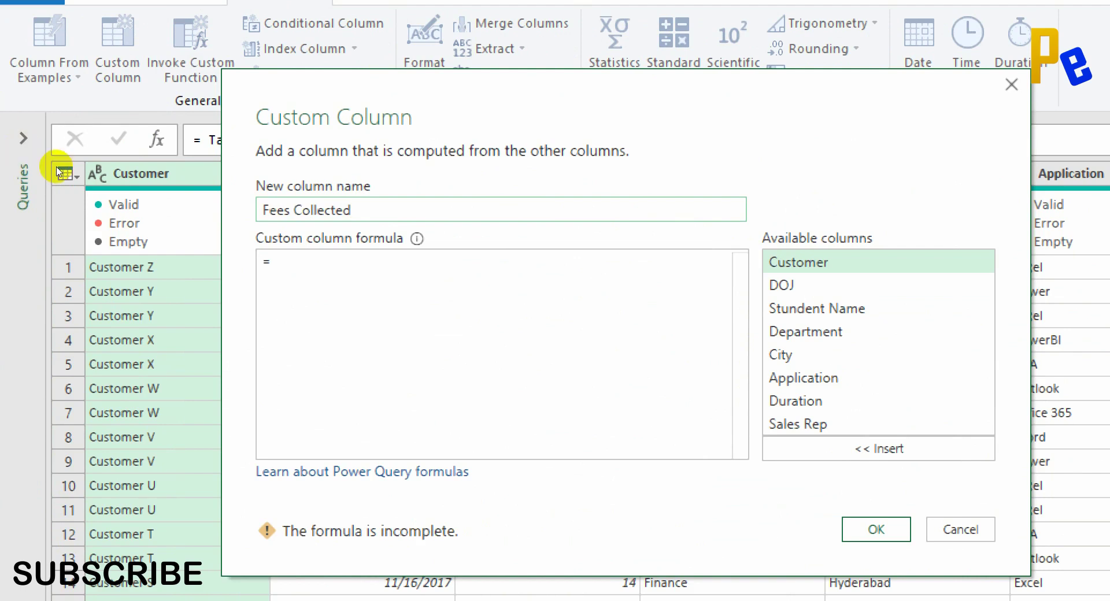
{"action": "key", "text": "Tab"}
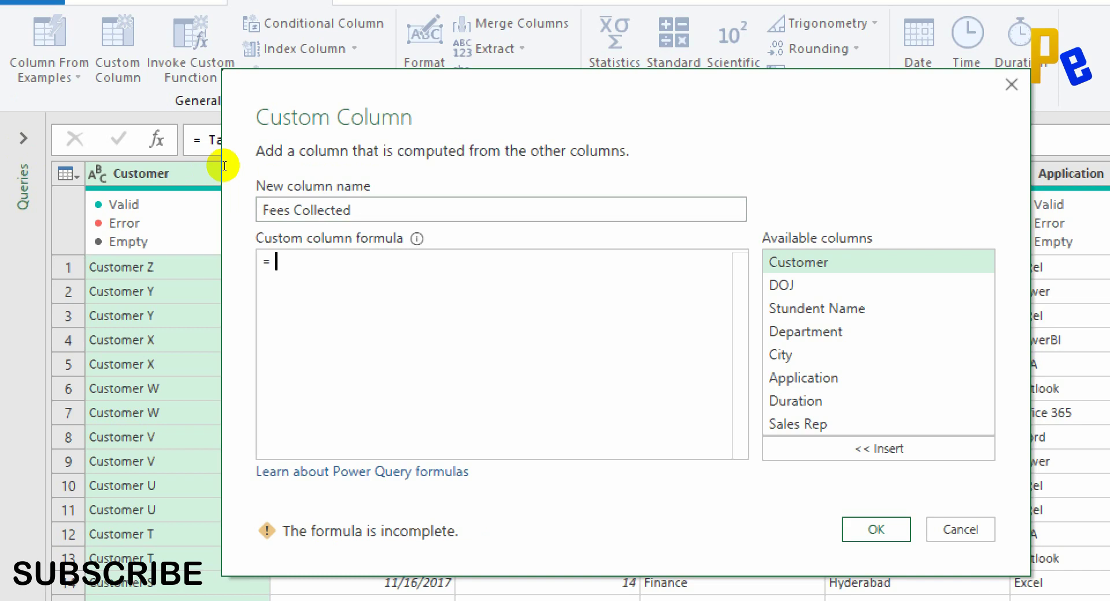
{"action": "type", "text": "if"}
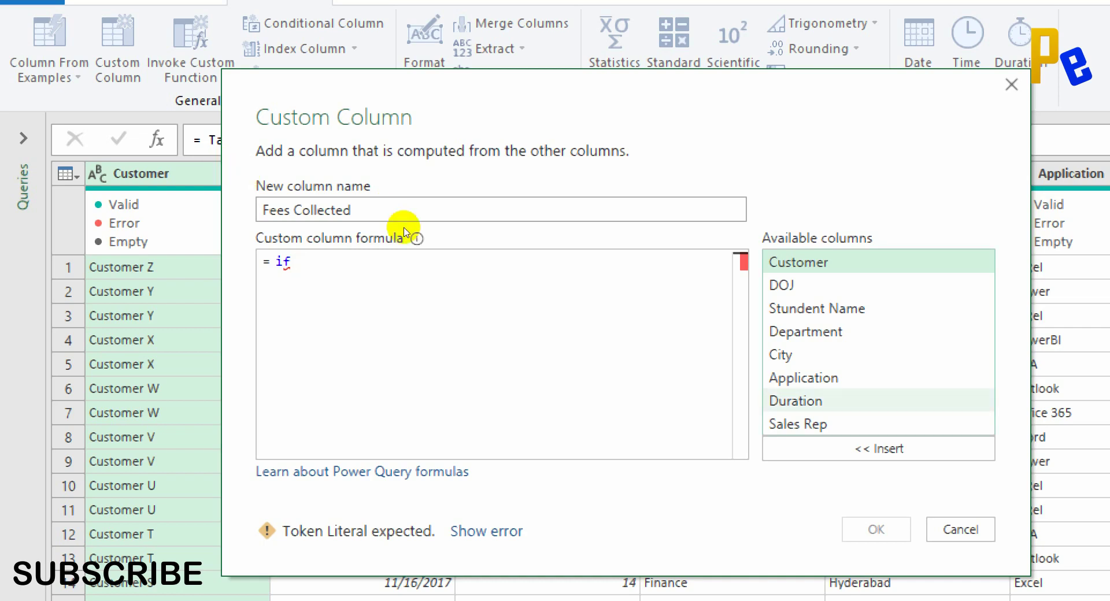
{"action": "key", "text": "BackSpace"}
{"action": "key", "text": "BackSpace"}
{"action": "key", "text": "BackSpace"}
{"action": "key", "text": "BackSpace"}
{"action": "key", "text": "BackSpace"}
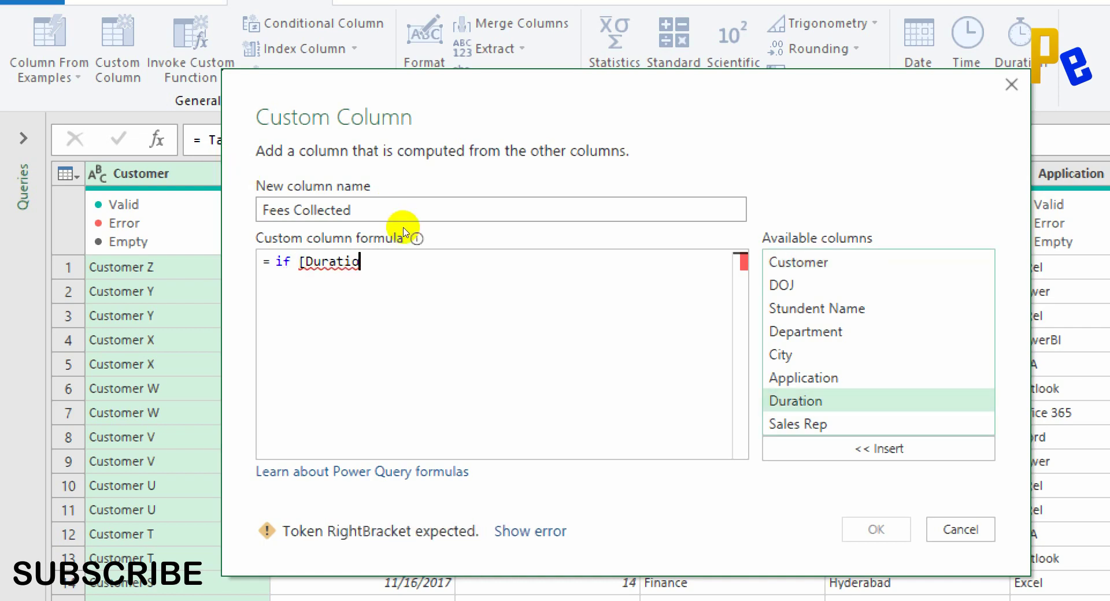
{"action": "key", "text": "BackSpace"}
{"action": "key", "text": "BackSpace"}
{"action": "key", "text": "BackSpace"}
{"action": "key", "text": "BackSpace"}
{"action": "key", "text": "BackSpace"}
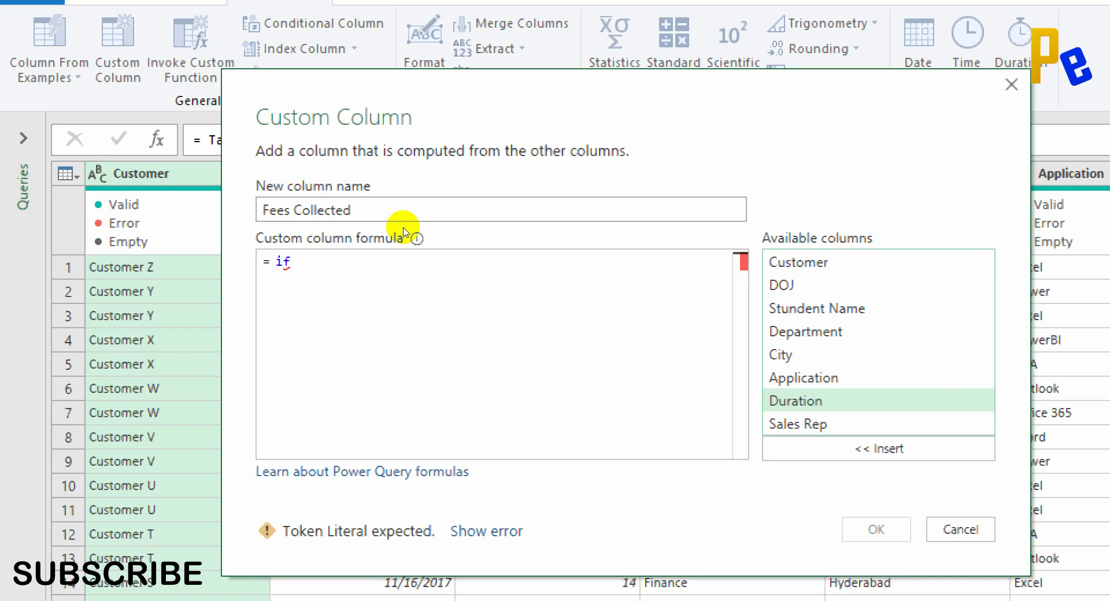
Step: Complete the first formula condition as if [Duration] <= 15 then 15000
{"action": "type", "text": "["}
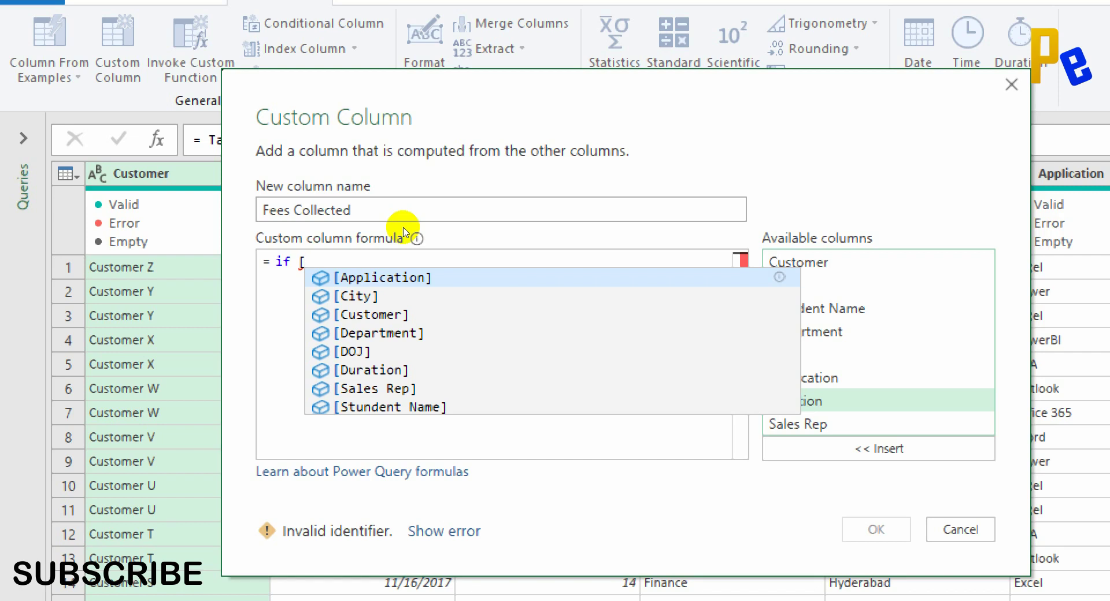
{"action": "key", "text": "Down"}
{"action": "key", "text": "Down"}
{"action": "key", "text": "Down"}
{"action": "key", "text": "Down"}
{"action": "key", "text": "Down"}
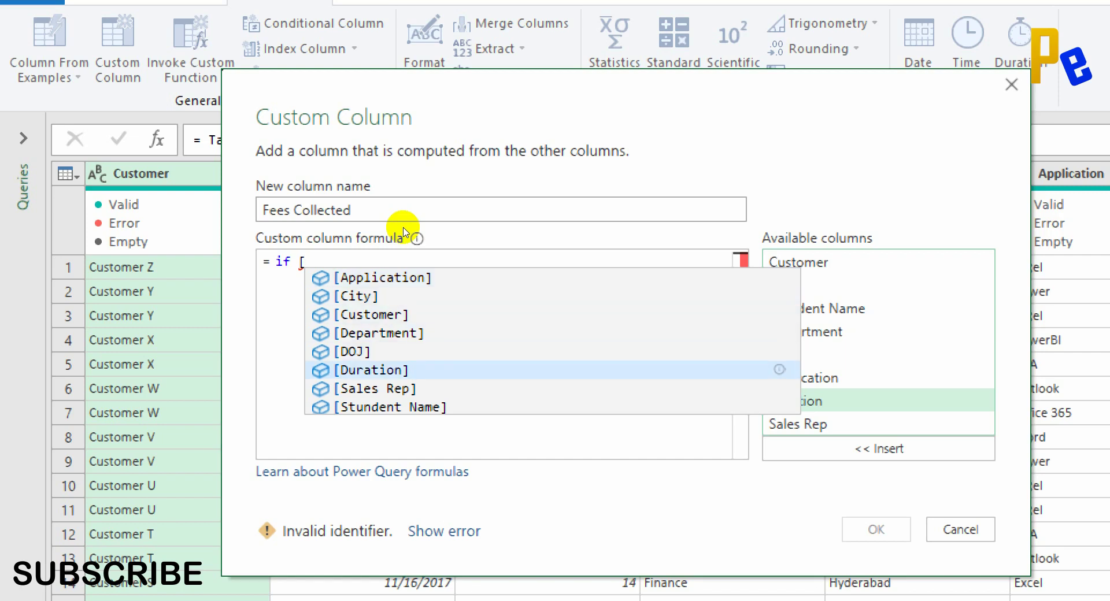
{"action": "key", "text": "Tab"}
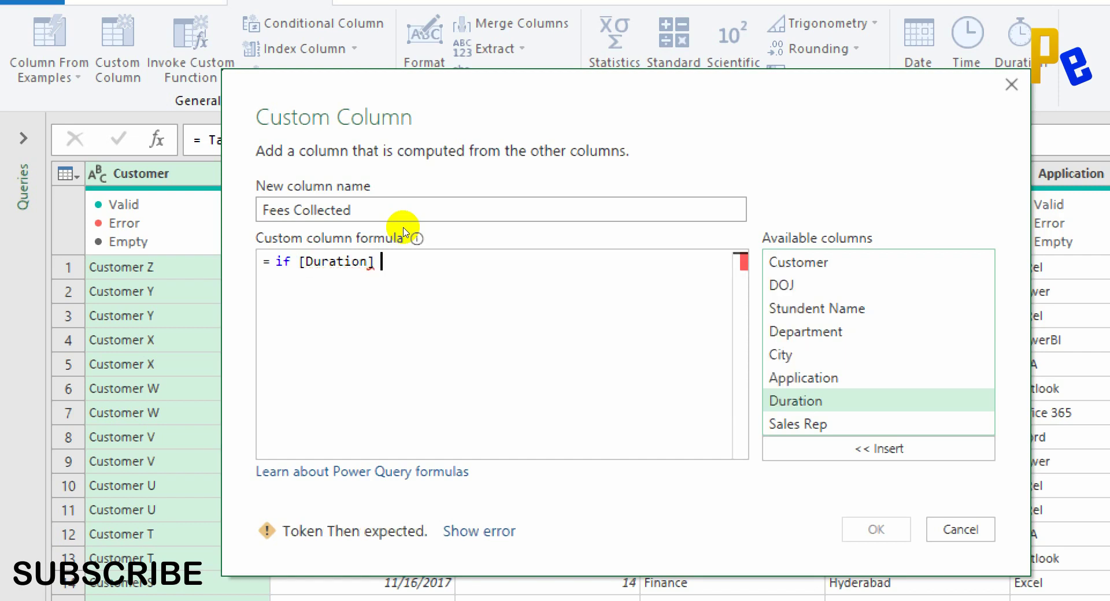
{"action": "type", "text": "<= 15 then 15"}
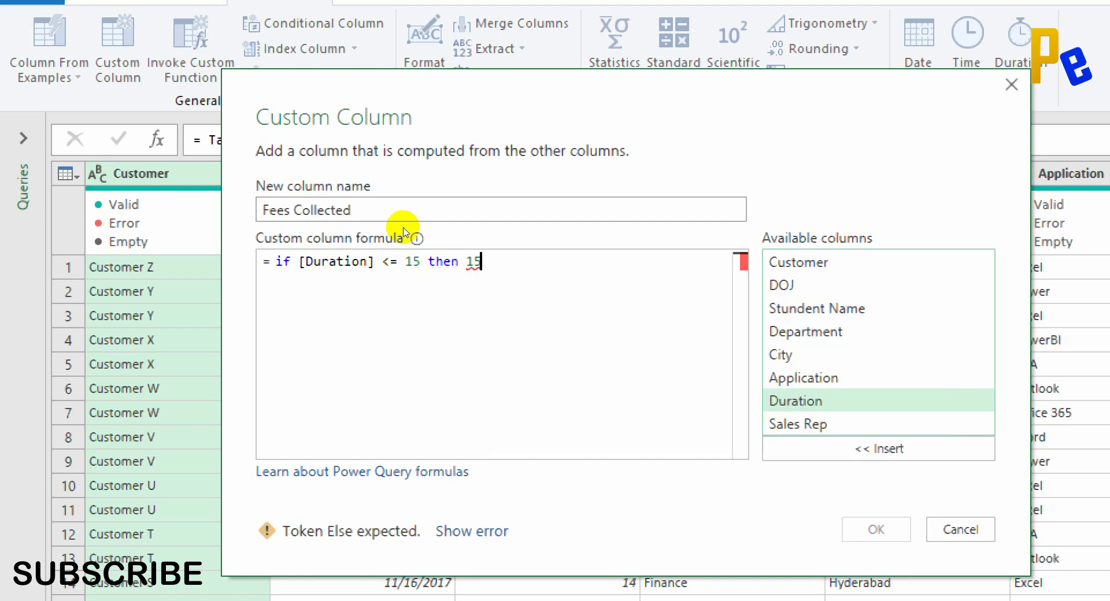
{"action": "type", "text": "000"}
Step: Add a second branch to the formula: else if [Duration]>15 and [Duration]<35 then [Duration]*900
{"action": "key", "text": "Return"}
{"action": "type", "text": "else if "}
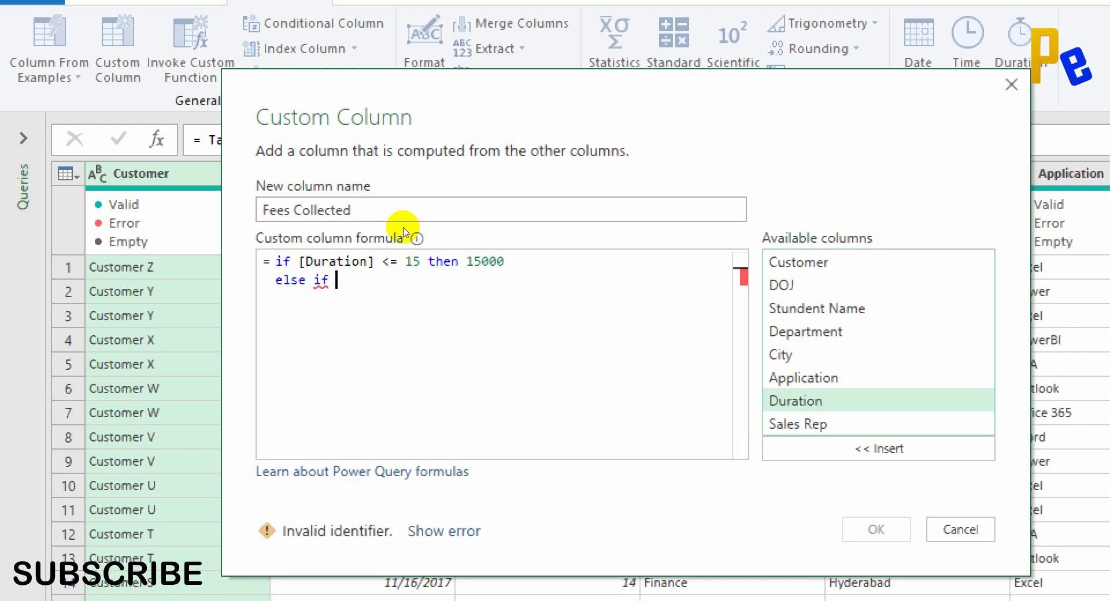
{"action": "type", "text": "[dur"}
{"action": "key", "text": "Tab"}
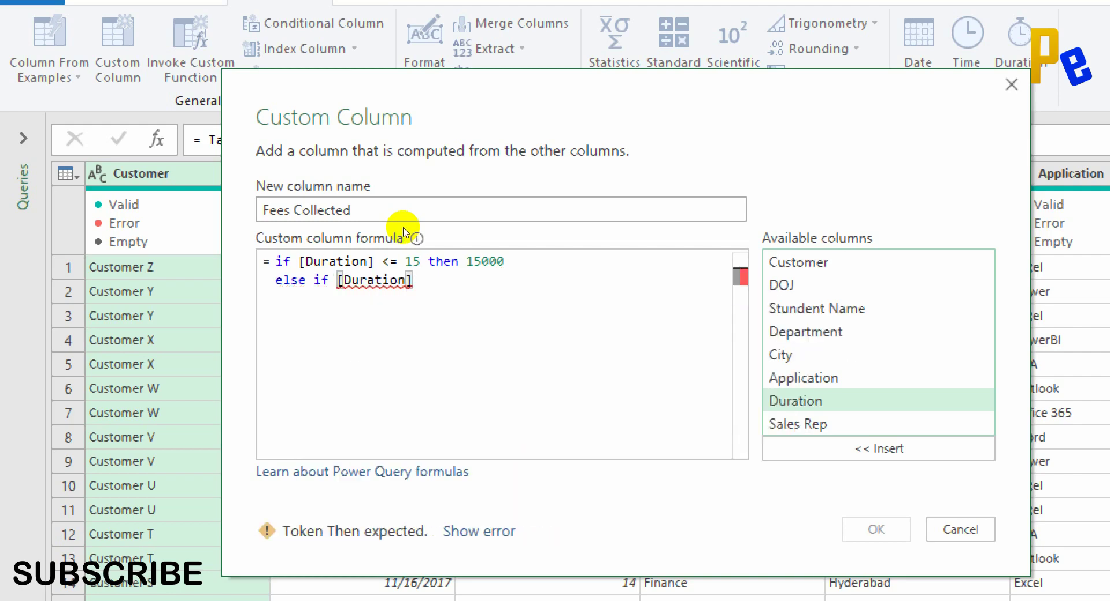
{"action": "type", "text": ">15 and "}
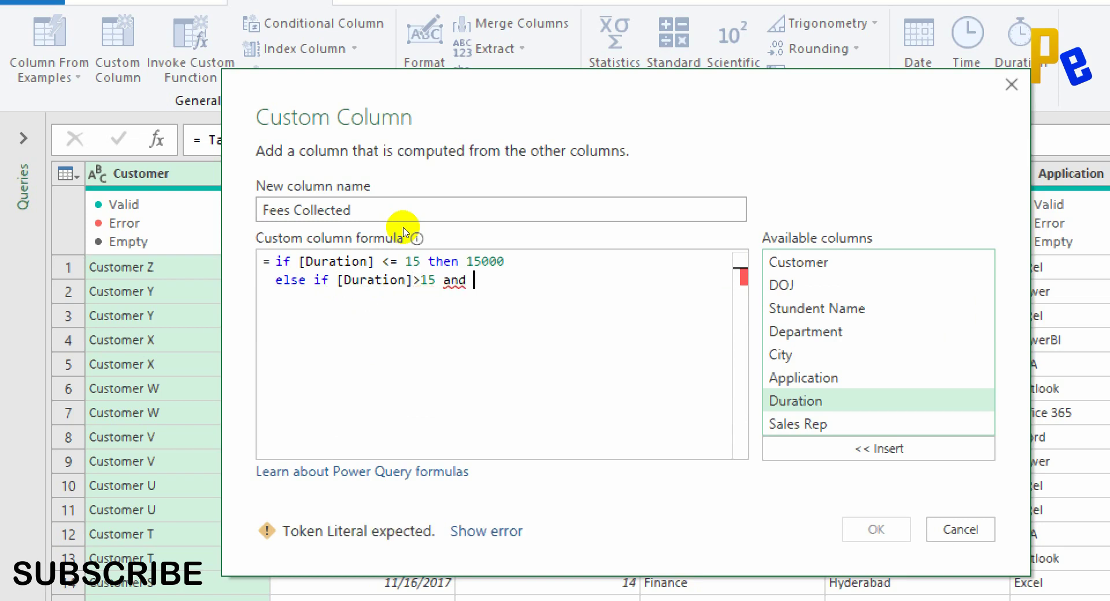
{"action": "type", "text": "[dur"}
{"action": "key", "text": "Tab"}
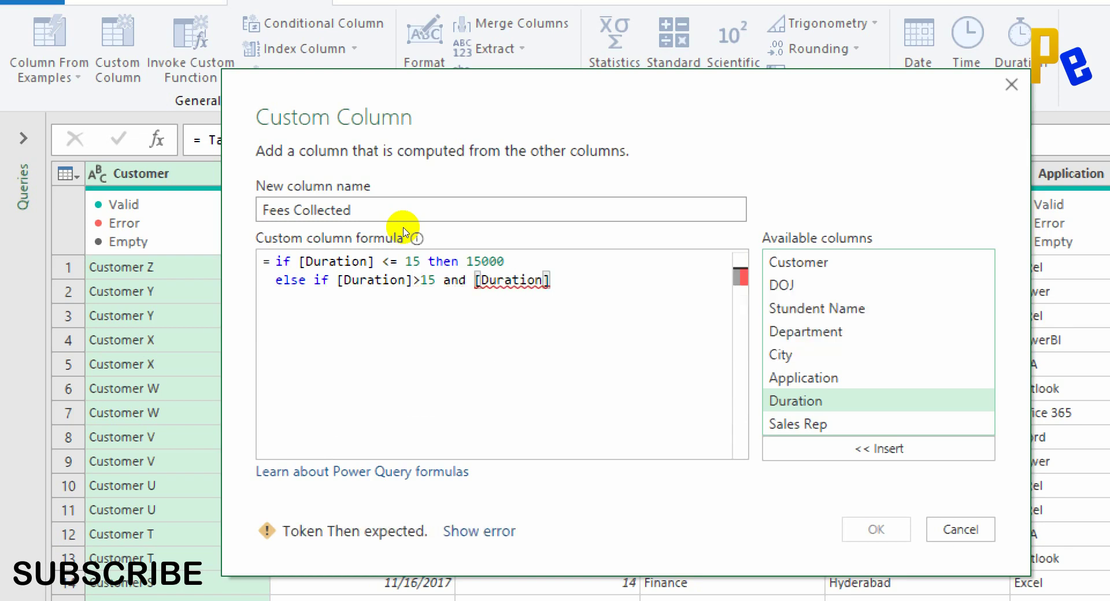
{"action": "type", "text": "<="}
{"action": "key", "text": "BackSpace"}
{"action": "type", "text": "35 "}
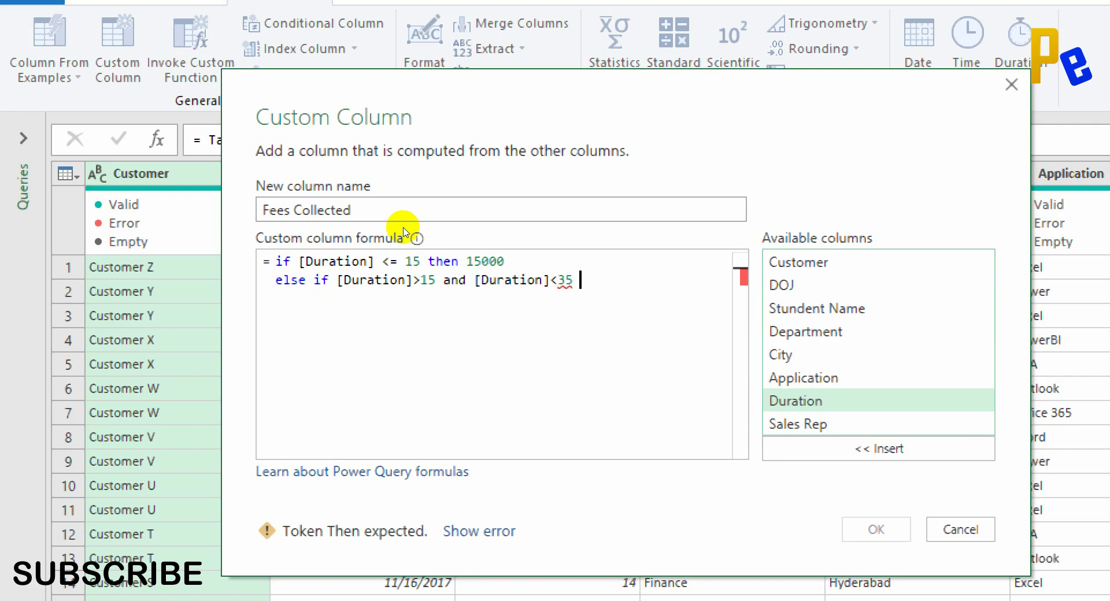
{"action": "type", "text": "then"}
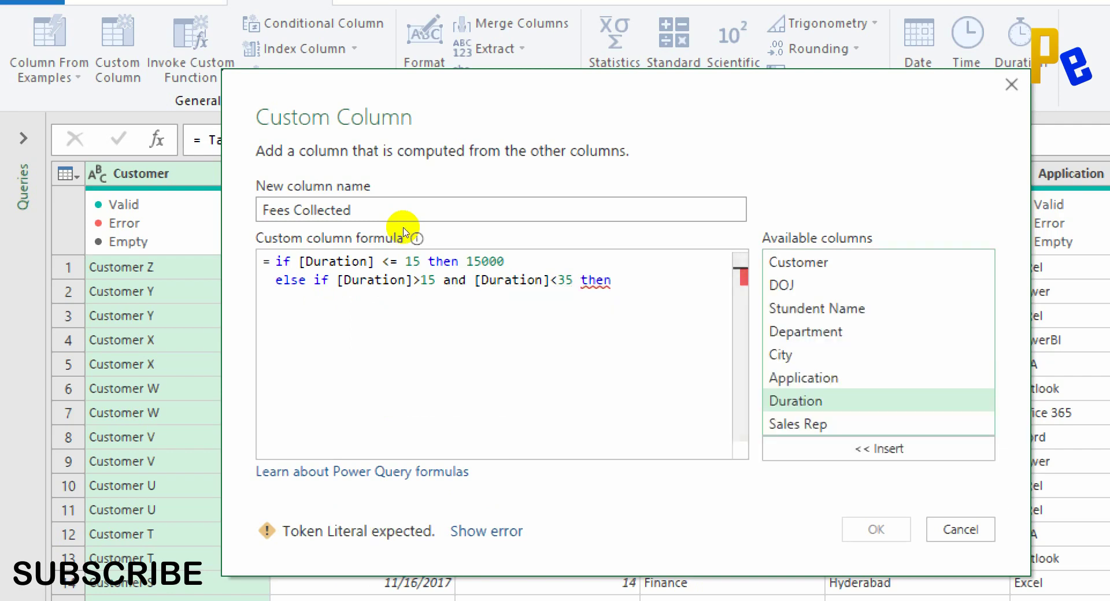
{"action": "key", "text": "Return"}
{"action": "type", "text": "[Duration]"}
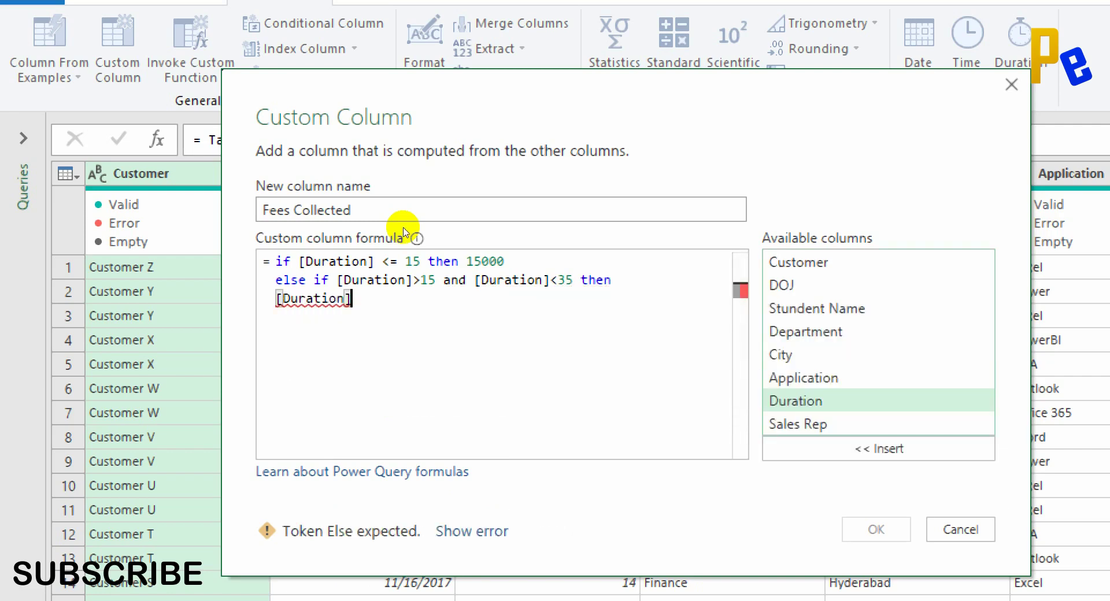
{"action": "type", "text": "*900"}
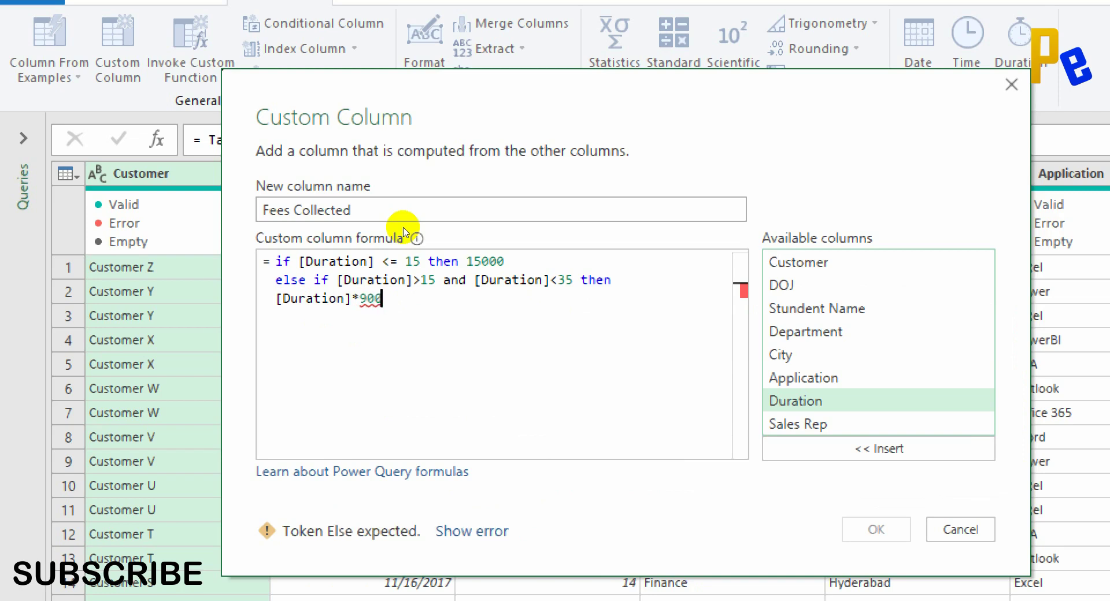
Step: Duplicate the whole else if branch, including its [Duration]*900 result, directly below the original in the formula
{"action": "key", "text": "Return"}
{"action": "key", "text": "shift+Left"}
{"action": "key", "text": "shift+Left"}
{"action": "key", "text": "shift+Left"}
{"action": "key", "text": "shift+Left"}
{"action": "key", "text": "shift+Left"}
{"action": "key", "text": "shift+Left"}
{"action": "key", "text": "shift+Left"}
{"action": "key", "text": "shift+Left"}
{"action": "key", "text": "shift+Left"}
{"action": "key", "text": "shift+Left"}
{"action": "key", "text": "shift+Left"}
{"action": "key", "text": "shift+Left"}
{"action": "key", "text": "shift+Left"}
{"action": "key", "text": "shift+Left"}
{"action": "key", "text": "shift+Left"}
{"action": "key", "text": "shift+Left"}
{"action": "key", "text": "shift+Left"}
{"action": "key", "text": "shift+Left"}
{"action": "key", "text": "shift+Left"}
{"action": "key", "text": "shift+Left"}
{"action": "key", "text": "ctrl+c"}
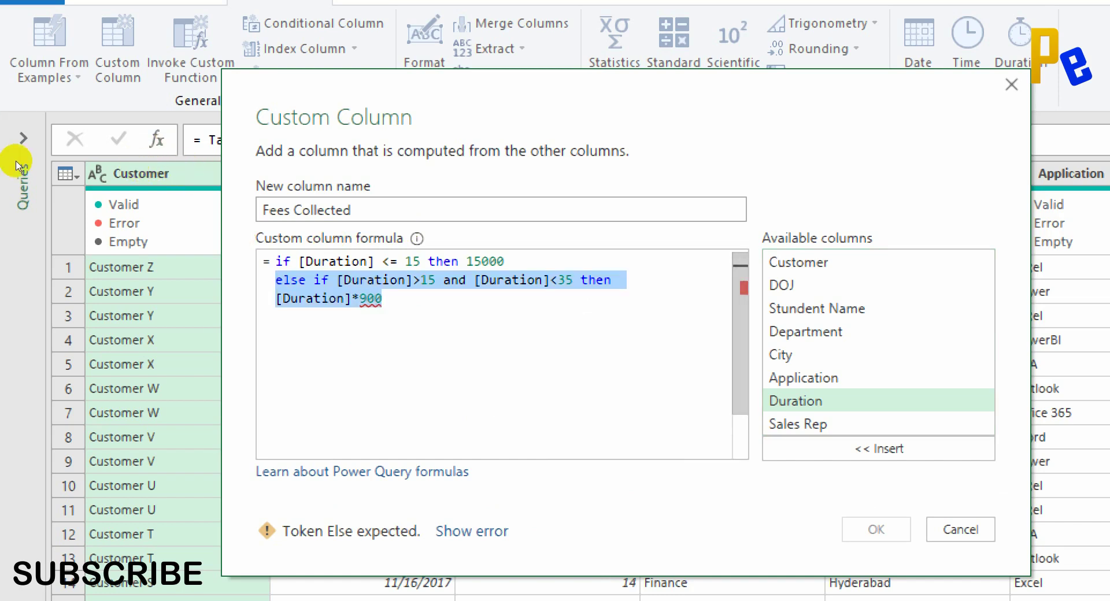
{"action": "key", "text": "Right"}
{"action": "key", "text": "ctrl+v"}
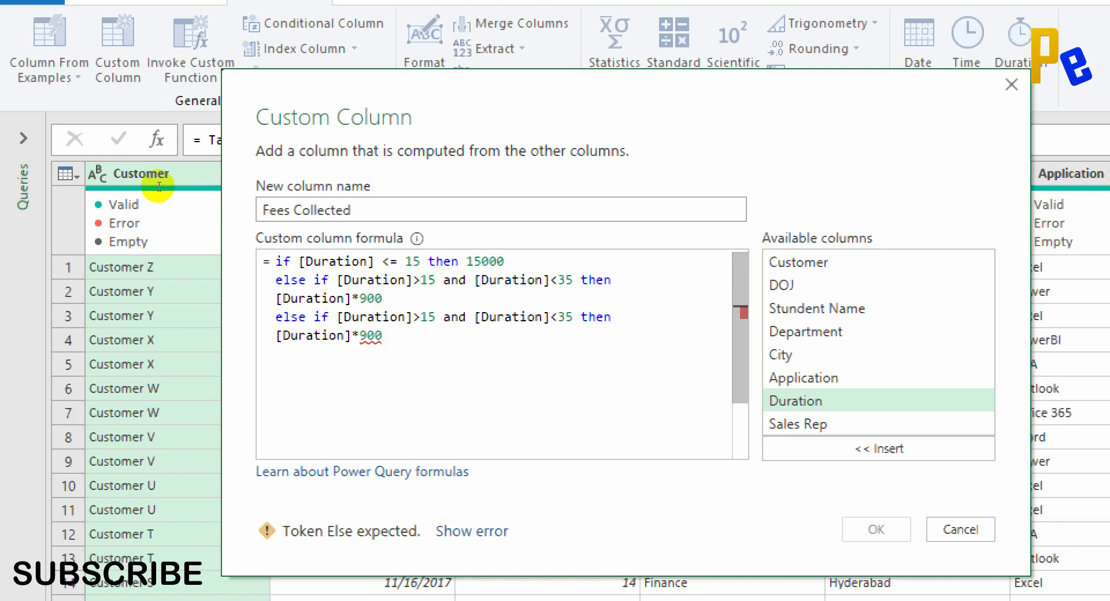
Step: Change the duplicated branch's condition to [Duration]>35 and [Duration]<50
{"action": "left_click", "coordinate": [428, 317]}
{"action": "key", "text": "BackSpace"}
{"action": "type", "text": "3"}
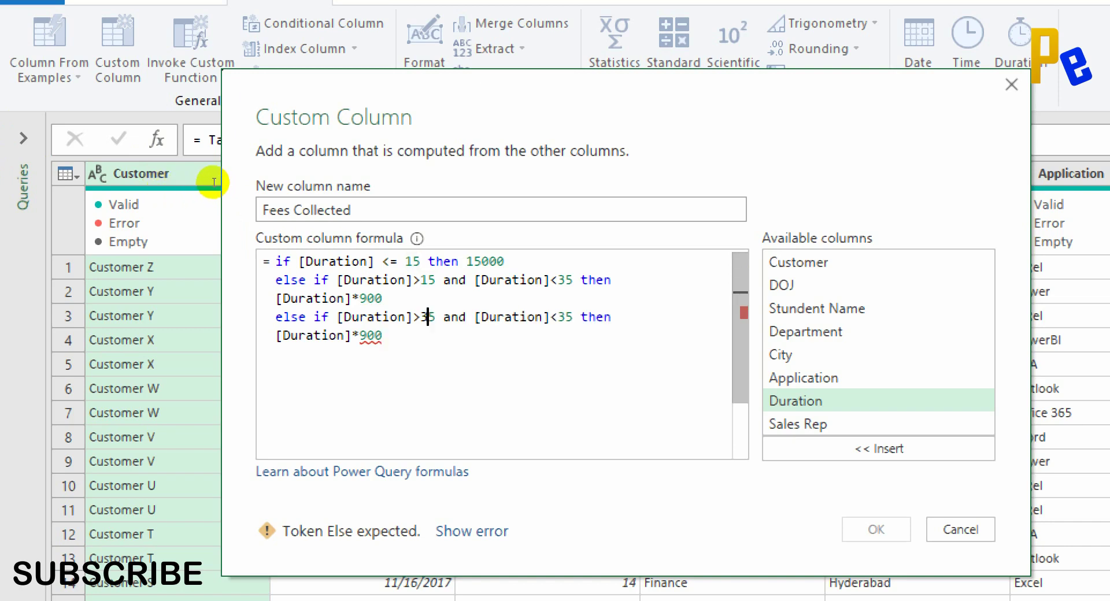
{"action": "left_click", "coordinate": [581, 316]}
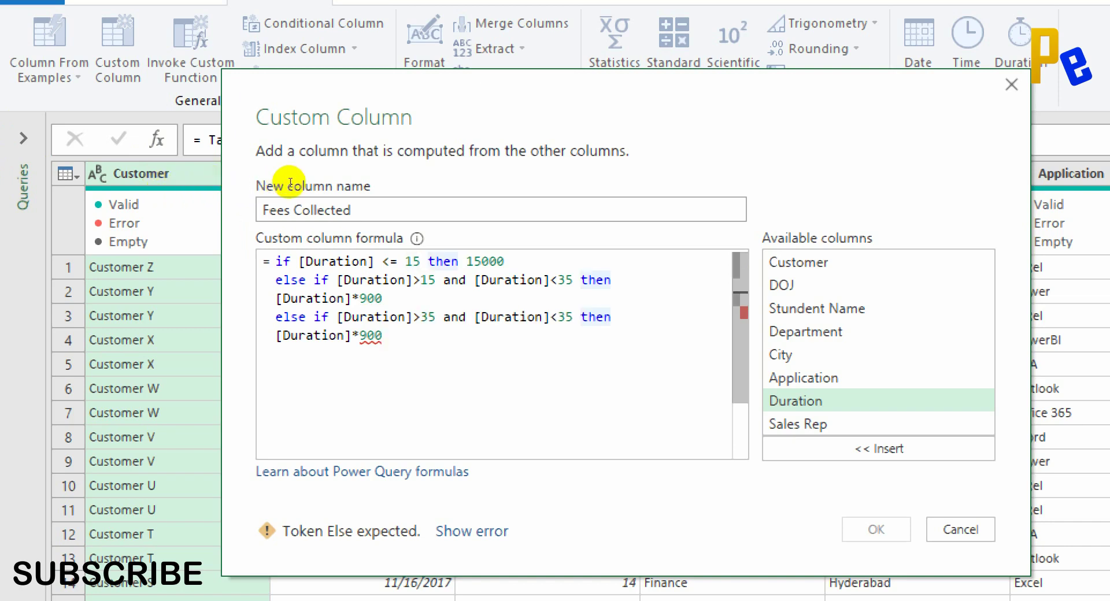
{"action": "key", "text": "Left"}
{"action": "key", "text": "BackSpace"}
{"action": "key", "text": "BackSpace"}
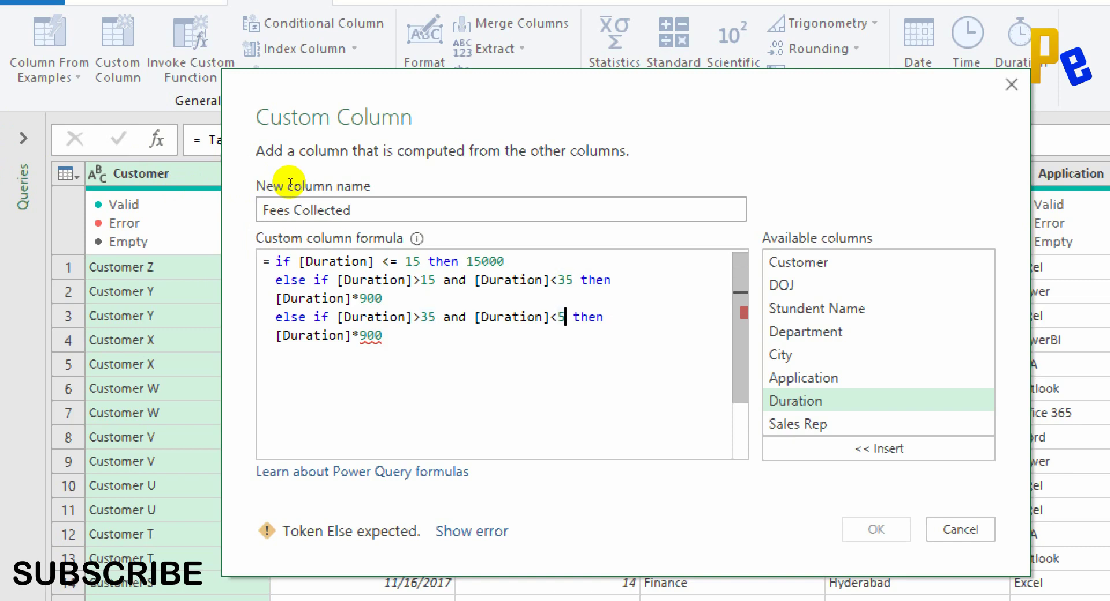
{"action": "type", "text": "50"}
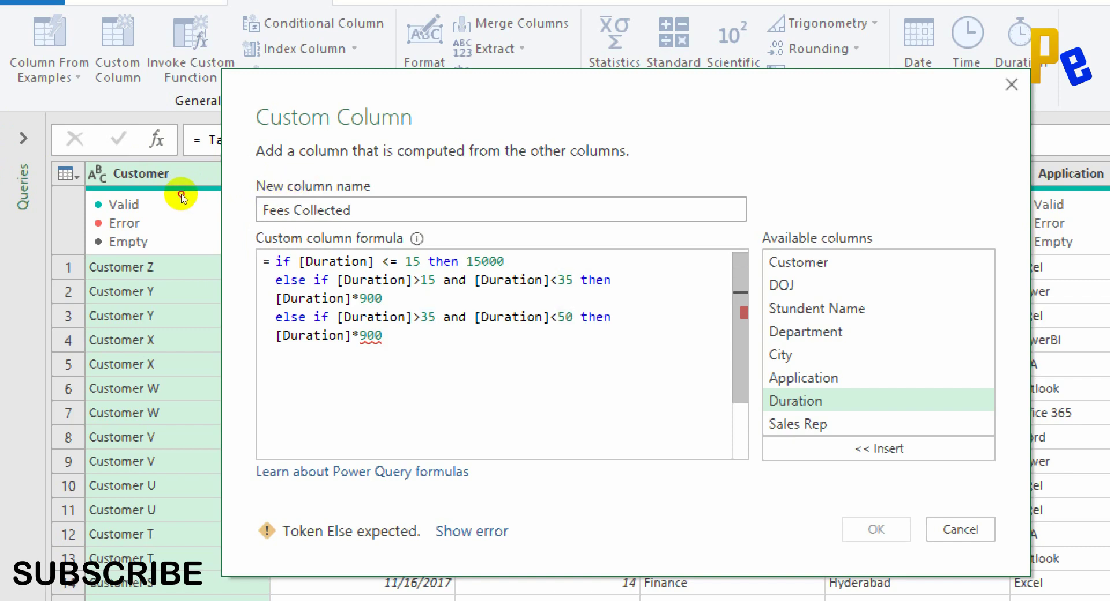
Step: Set the duplicated branch's result to [Duration]*800
{"action": "key", "text": "Down"}
{"action": "key", "text": "Left"}
{"action": "key", "text": "Left"}
{"action": "key", "text": "Left"}
{"action": "key", "text": "Delete"}
{"action": "type", "text": "8"}
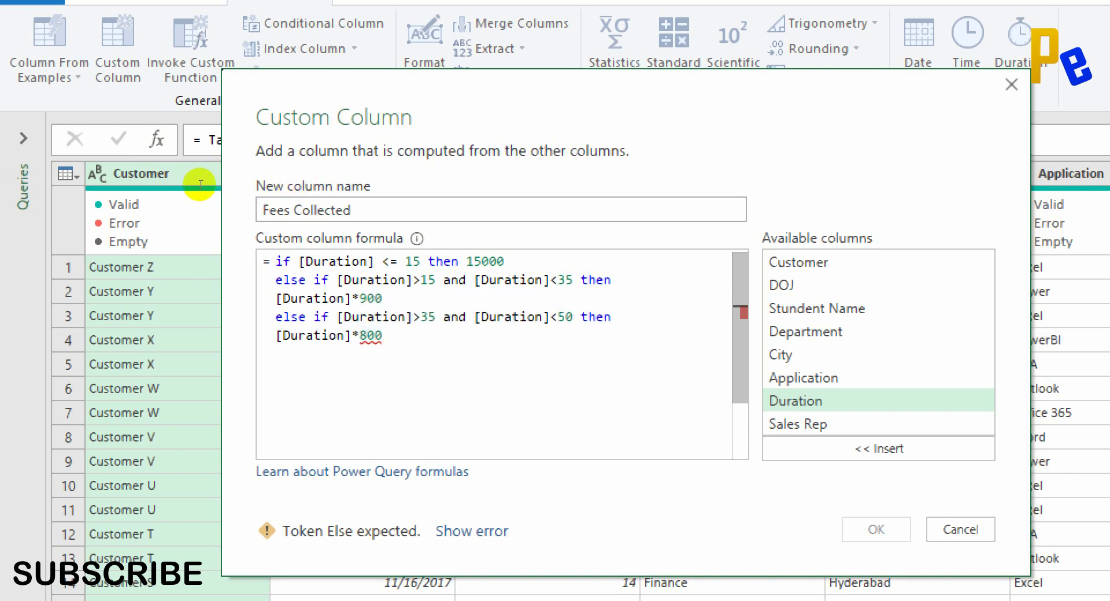
Step: Finish the formula with else [Duration] * 700 and create the custom column
{"action": "key", "text": "End"}
{"action": "key", "text": "Return"}
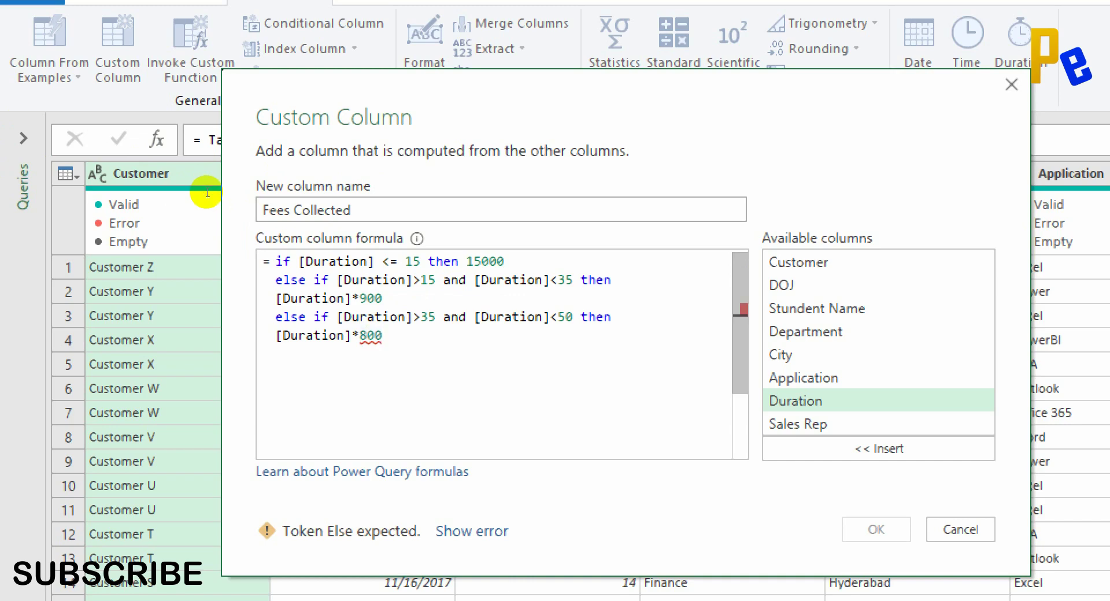
{"action": "type", "text": "else"}
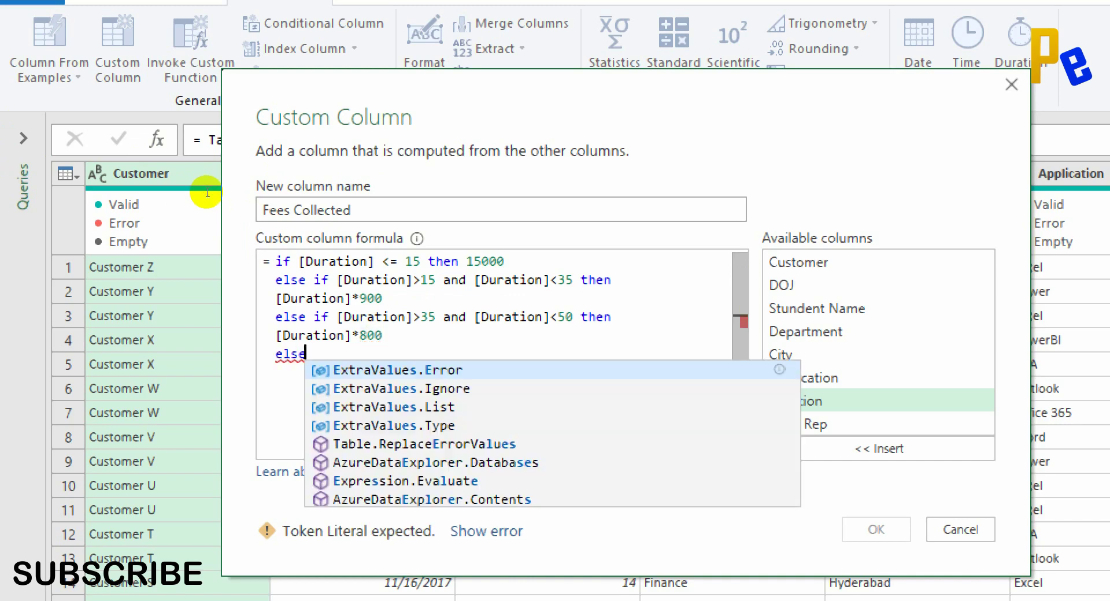
{"action": "type", "text": " [Duration]"}
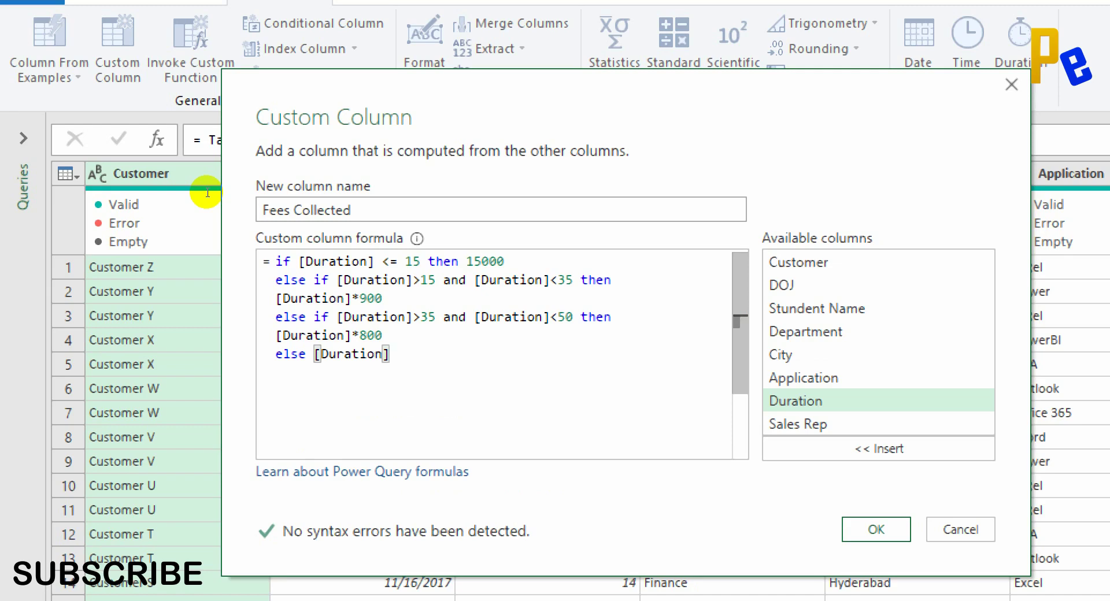
{"action": "type", "text": "*"}
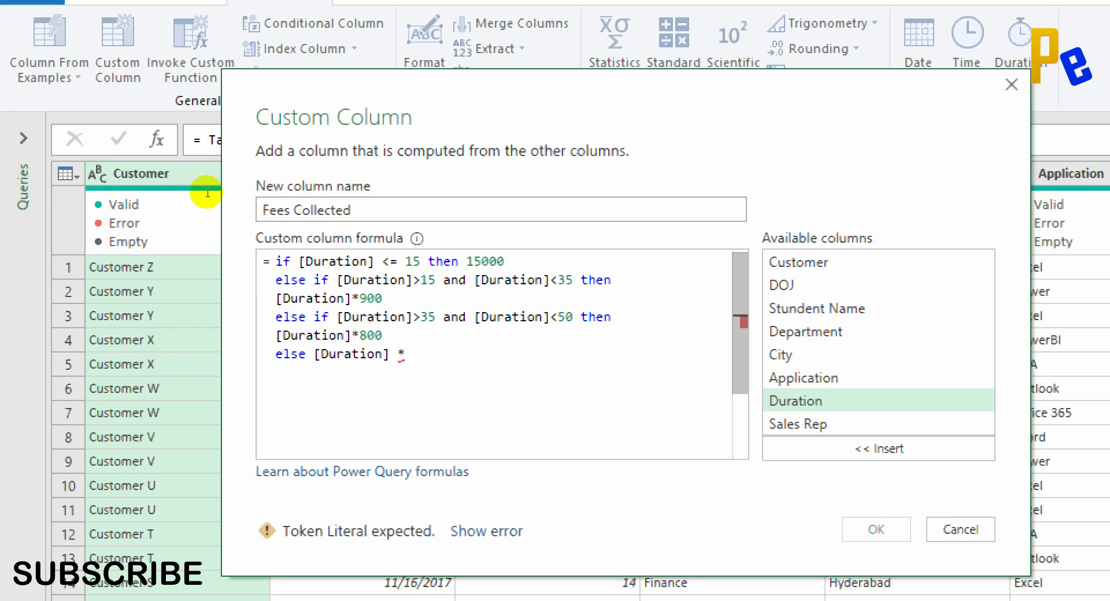
{"action": "type", "text": " 700"}
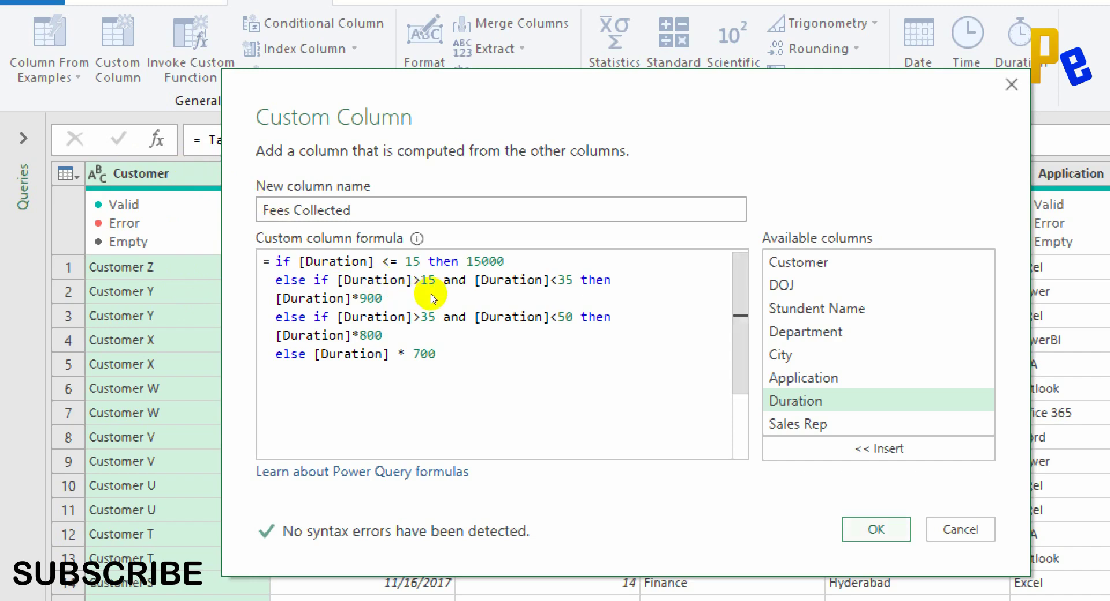
{"action": "key", "text": "Return"}
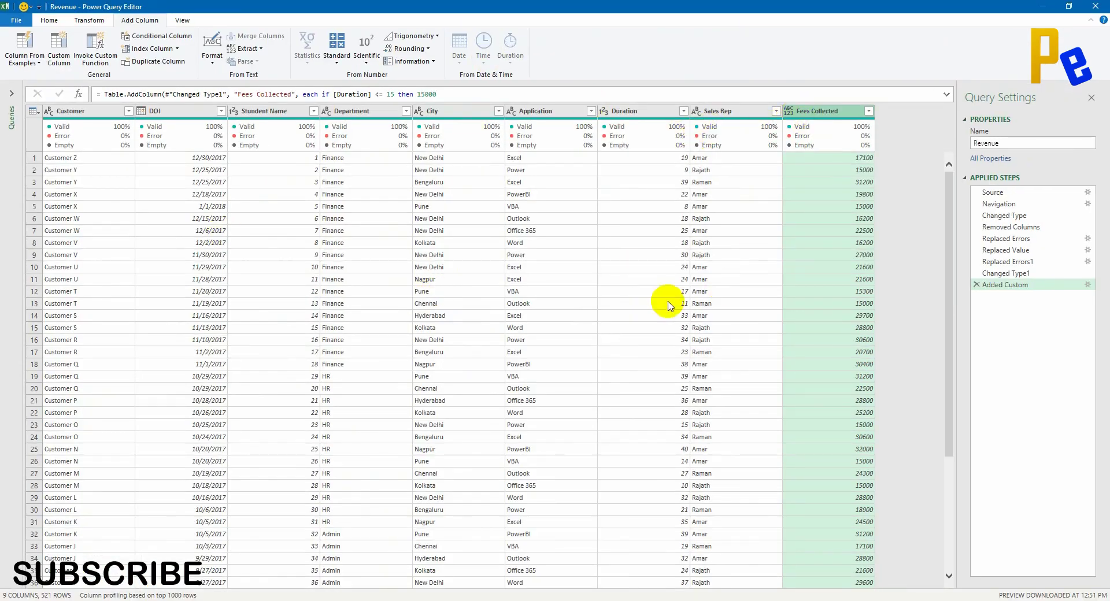
{"action": "mouse_move", "coordinate": [774, 130]}
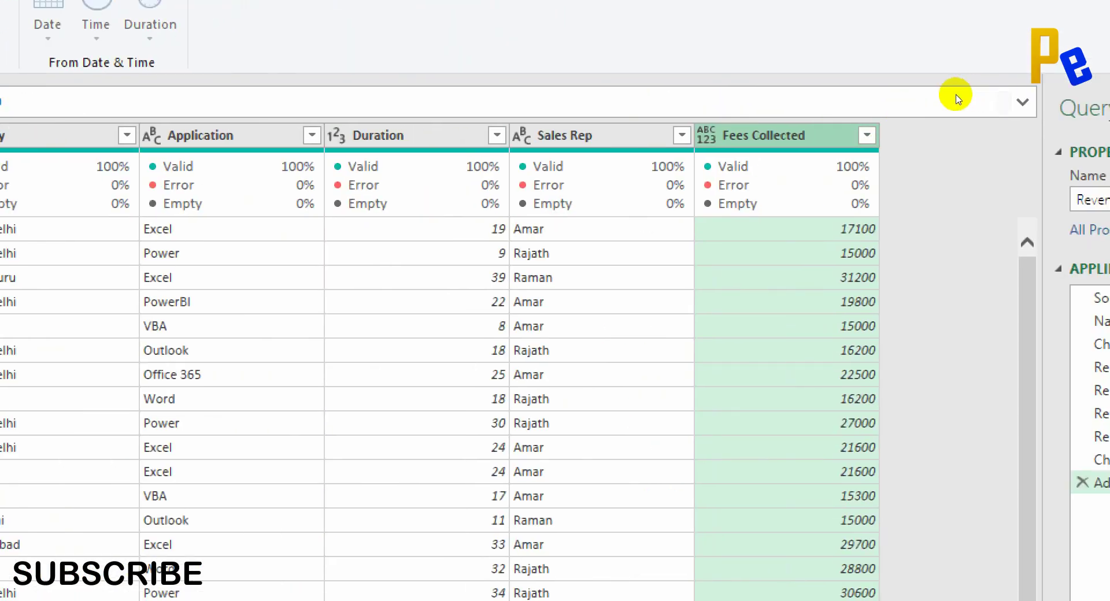
Step: Add Int64.Type as the column type argument after else [Duration] * 700 in the Fees Collected formula
{"action": "left_click", "coordinate": [1022, 102]}
{"action": "scroll", "coordinate": [320, 104], "scroll_direction": "down", "scroll_amount": 1}
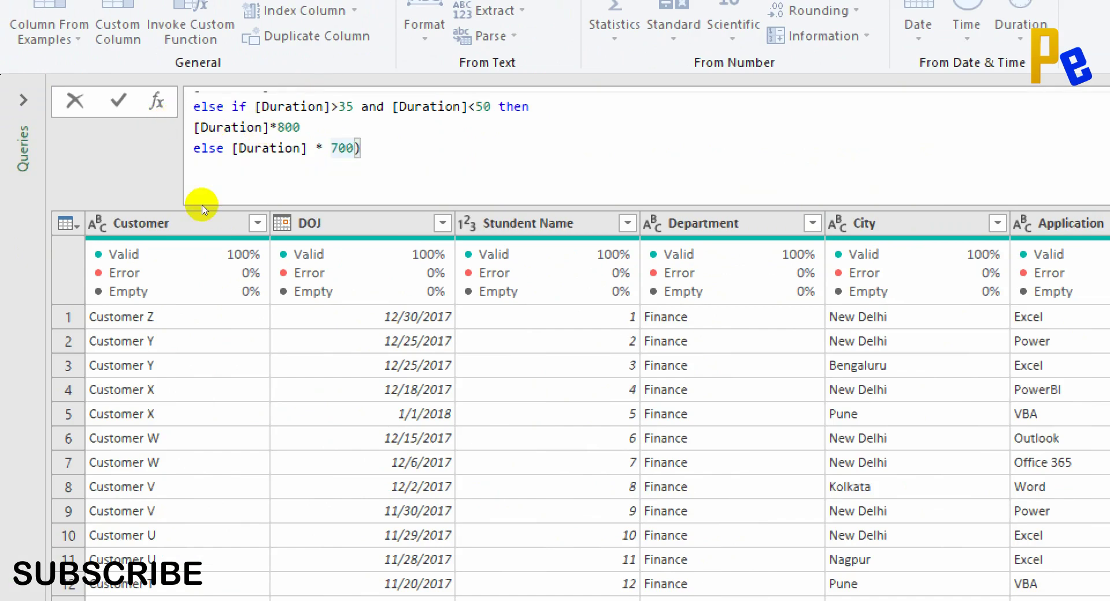
{"action": "type", "text": ","}
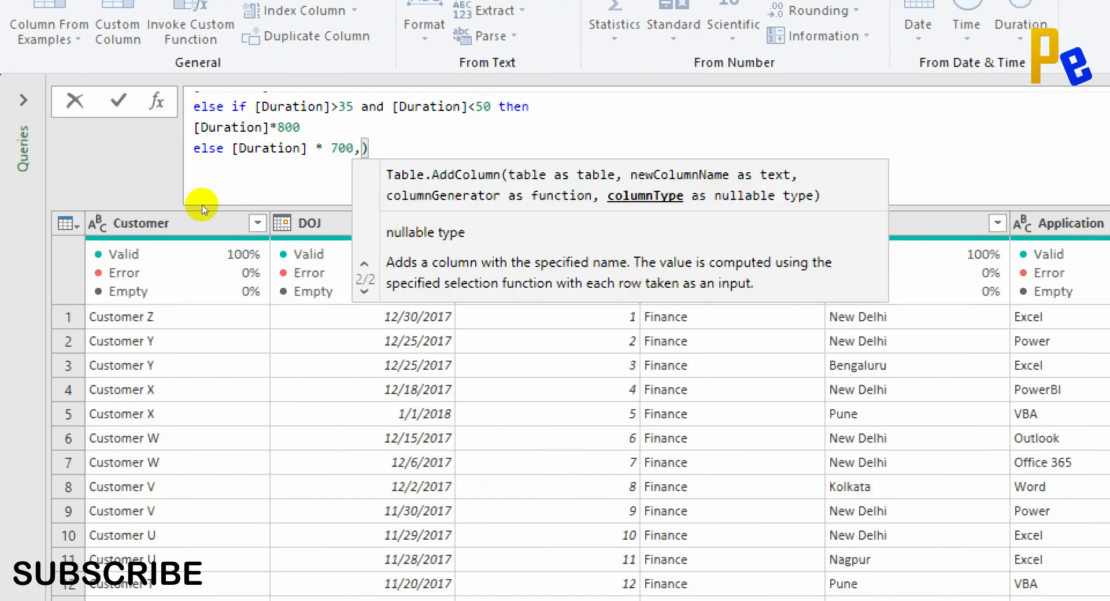
{"action": "type", "text": "inte"}
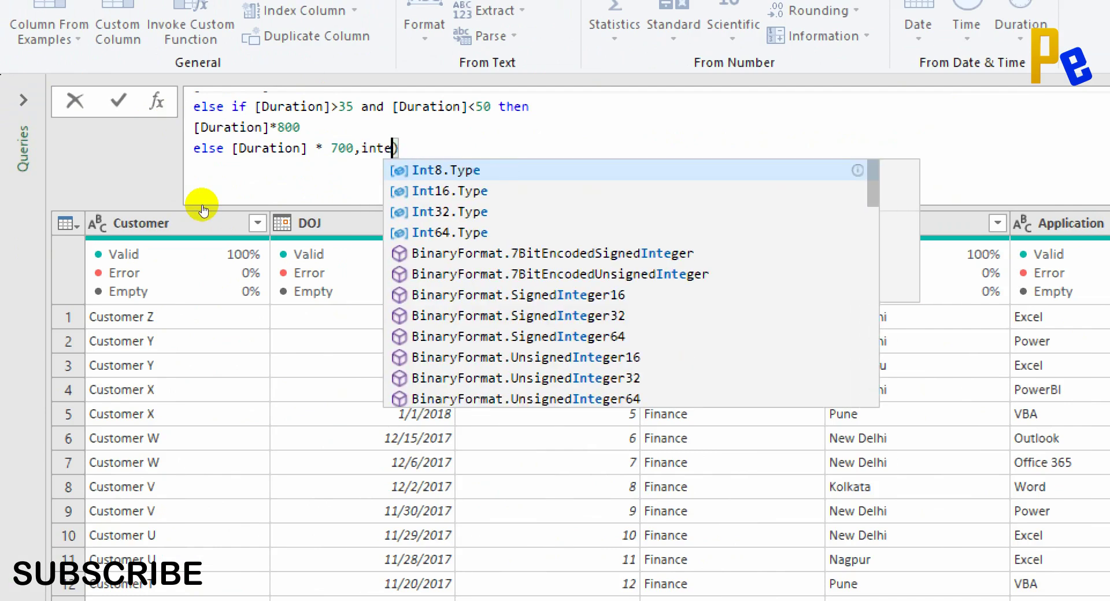
{"action": "key", "text": "Down"}
{"action": "key", "text": "Down"}
{"action": "key", "text": "Down"}
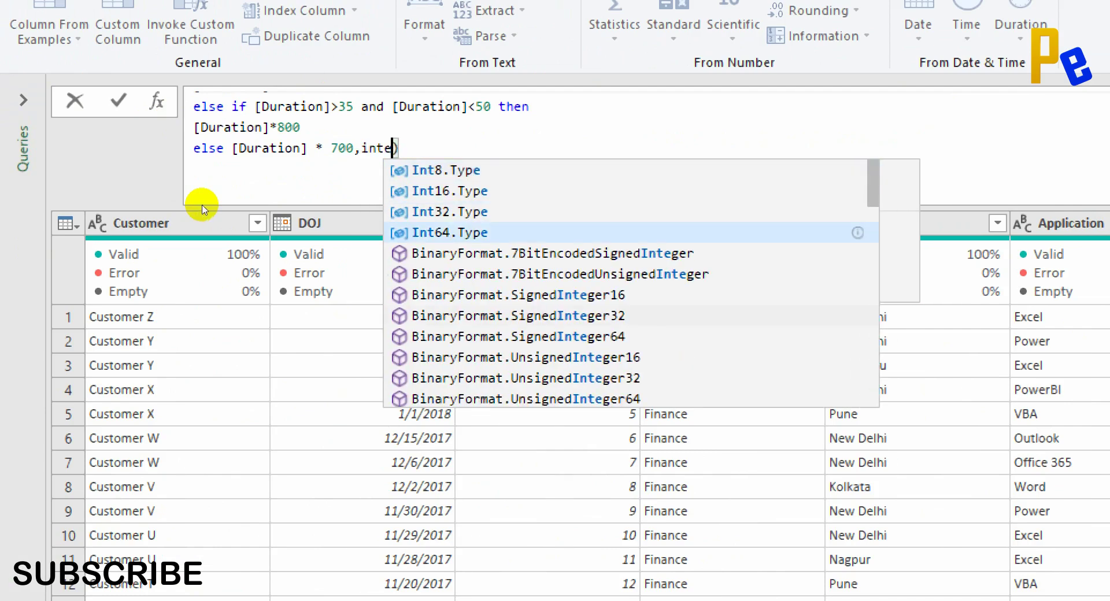
{"action": "key", "text": "Tab"}
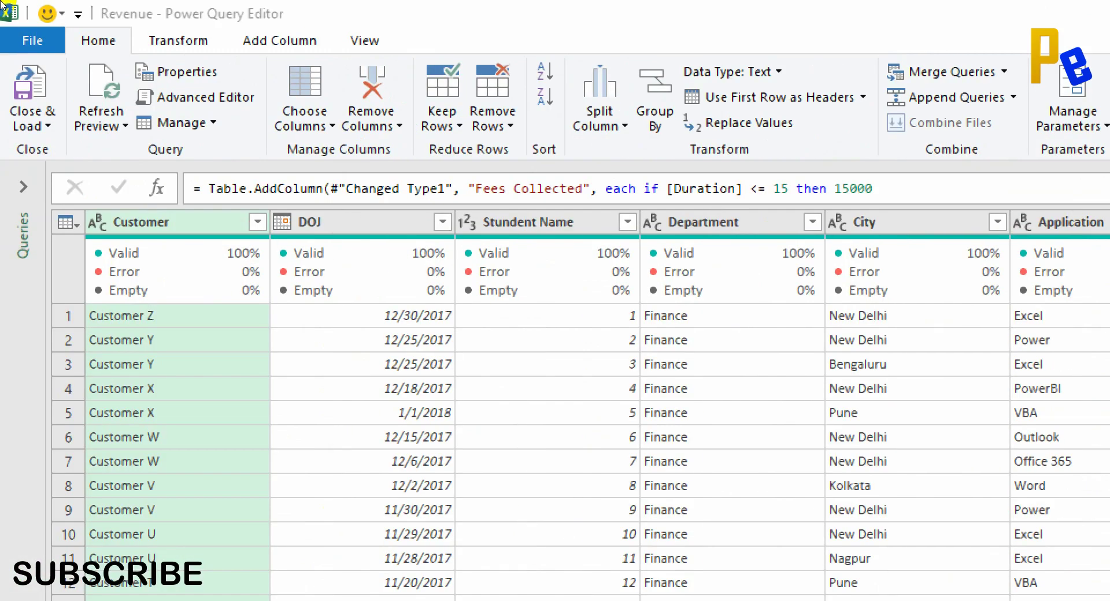
Step: Close and load the Revenue query, and display the field list of the empty PivotTable at B3
{"action": "left_click", "coordinate": [26, 77]}
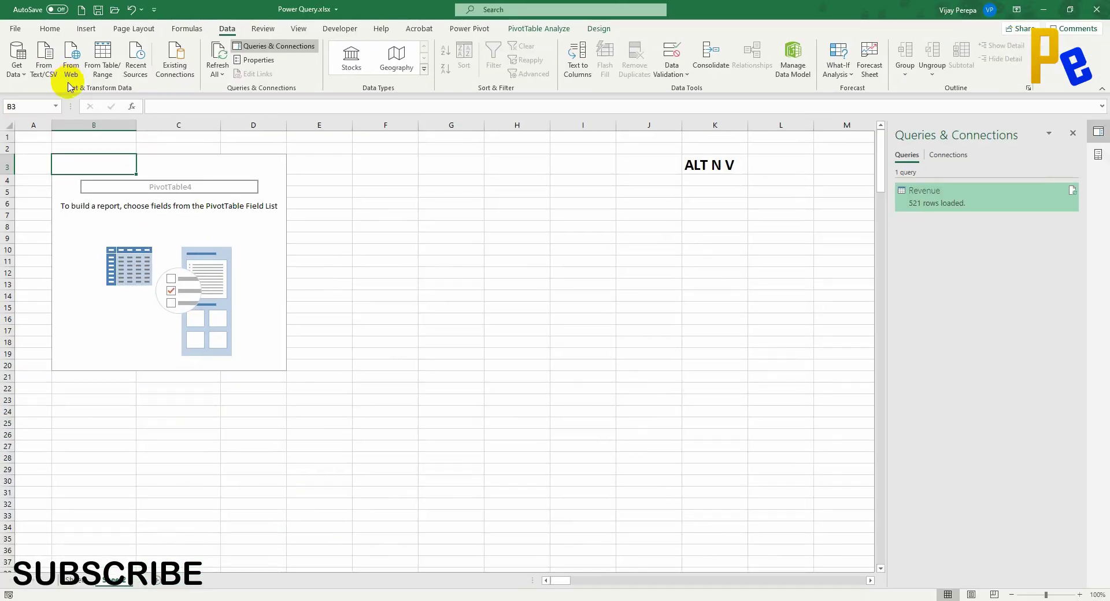
{"action": "left_click", "coordinate": [178, 213]}
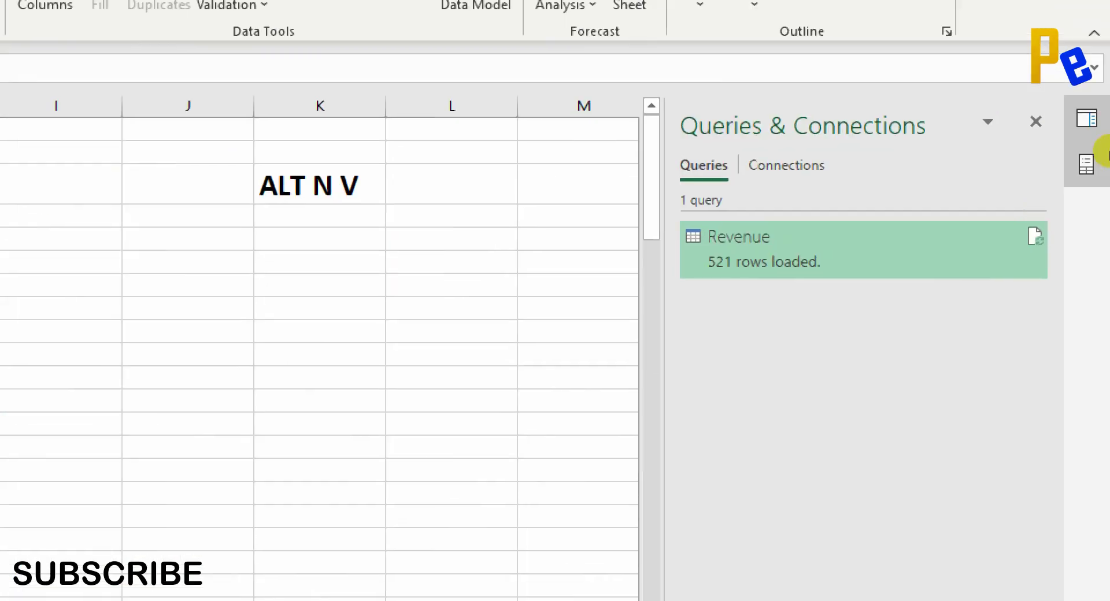
{"action": "left_click", "coordinate": [1087, 164]}
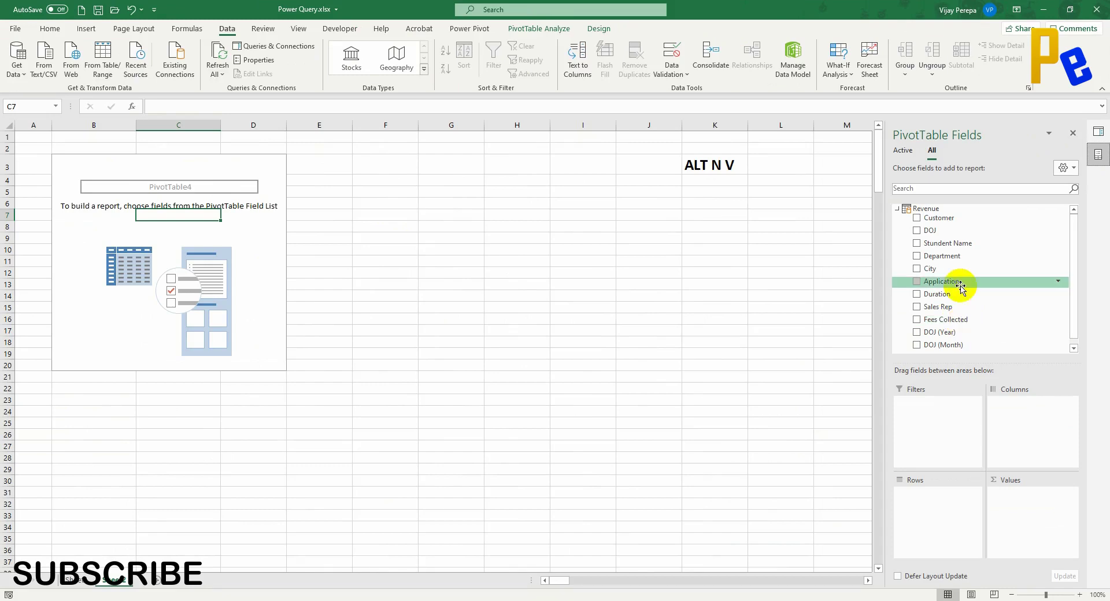
Step: Put Customer in the PivotTable's rows and Fees Collected in its values
{"action": "left_click_drag", "start_coordinate": [945, 220], "coordinate": [921, 507]}
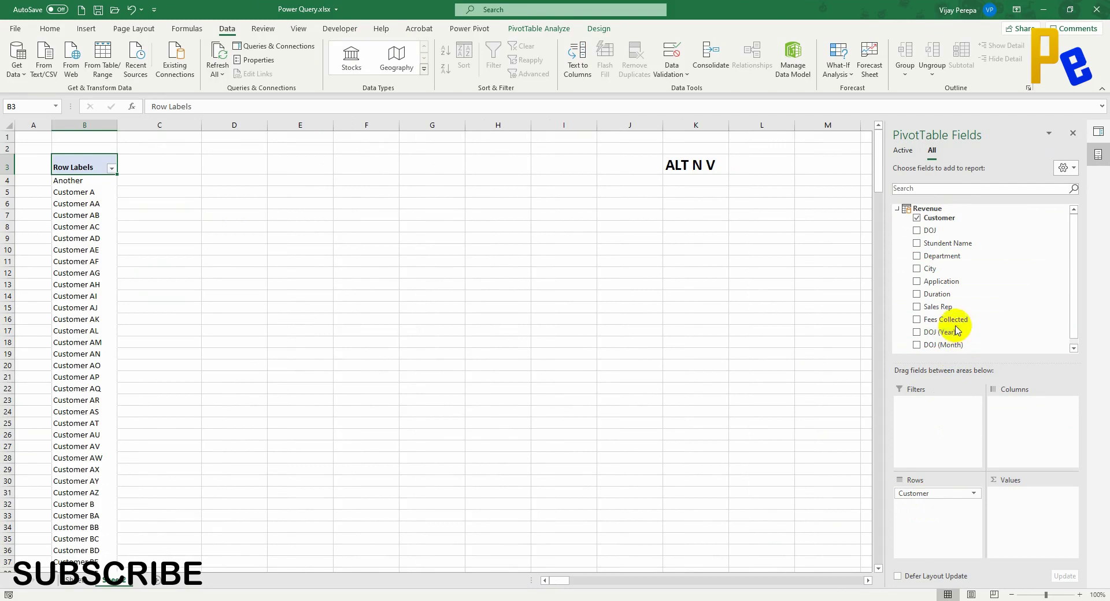
{"action": "left_click_drag", "start_coordinate": [954, 319], "coordinate": [1039, 533]}
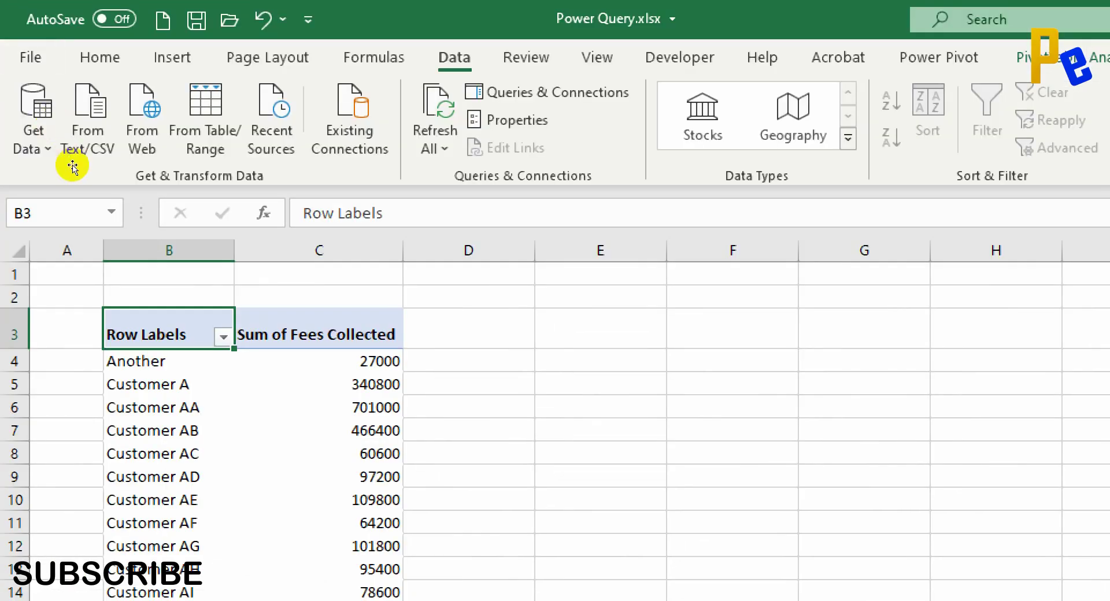
Step: Filter the customer PivotTable to the top 5 items by Sum of Fees Collected
{"action": "key", "text": "Down"}
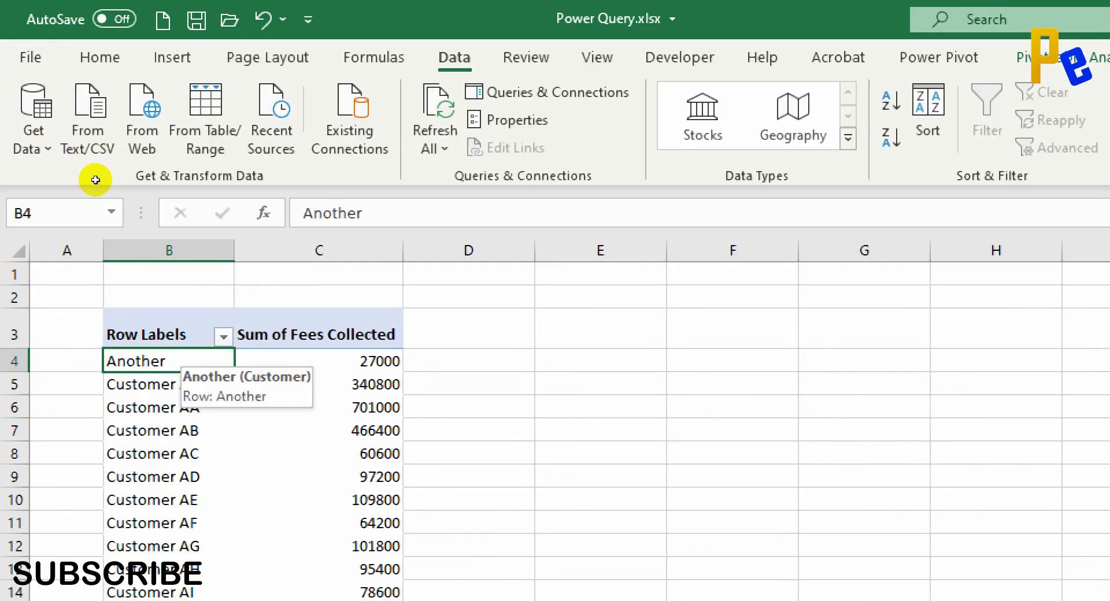
{"action": "right_click", "coordinate": [191, 359]}
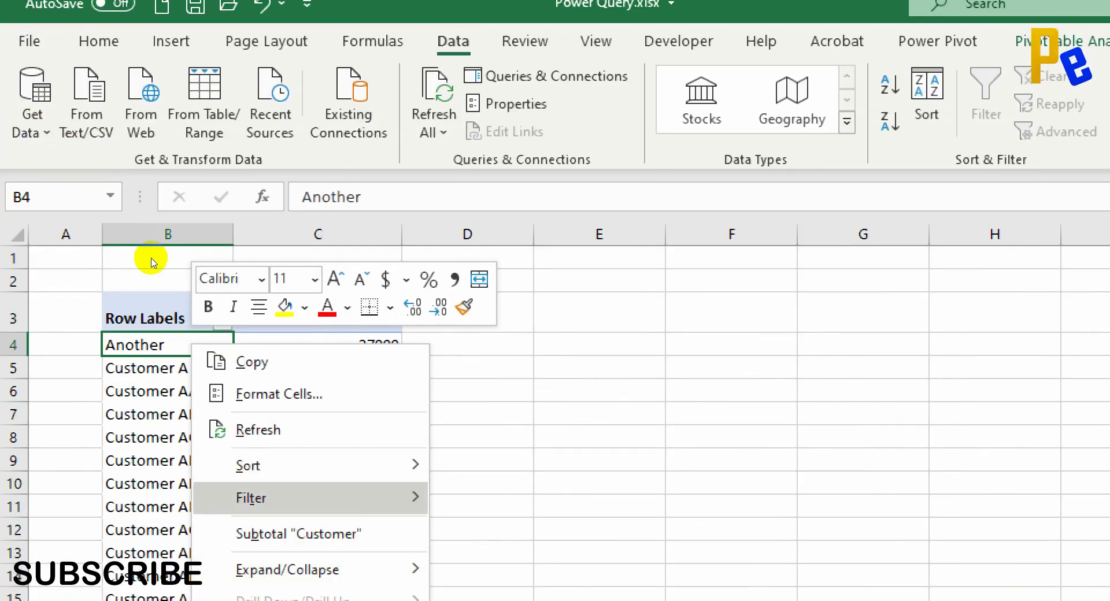
{"action": "mouse_move", "coordinate": [321, 514]}
{"action": "left_click", "coordinate": [492, 599]}
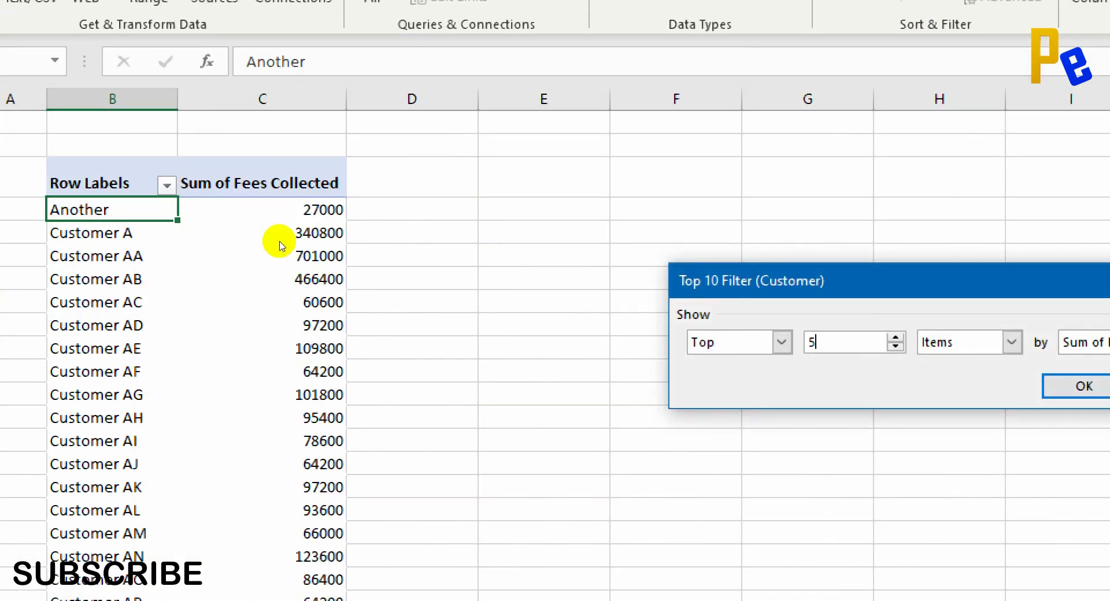
{"action": "key", "text": "Return"}
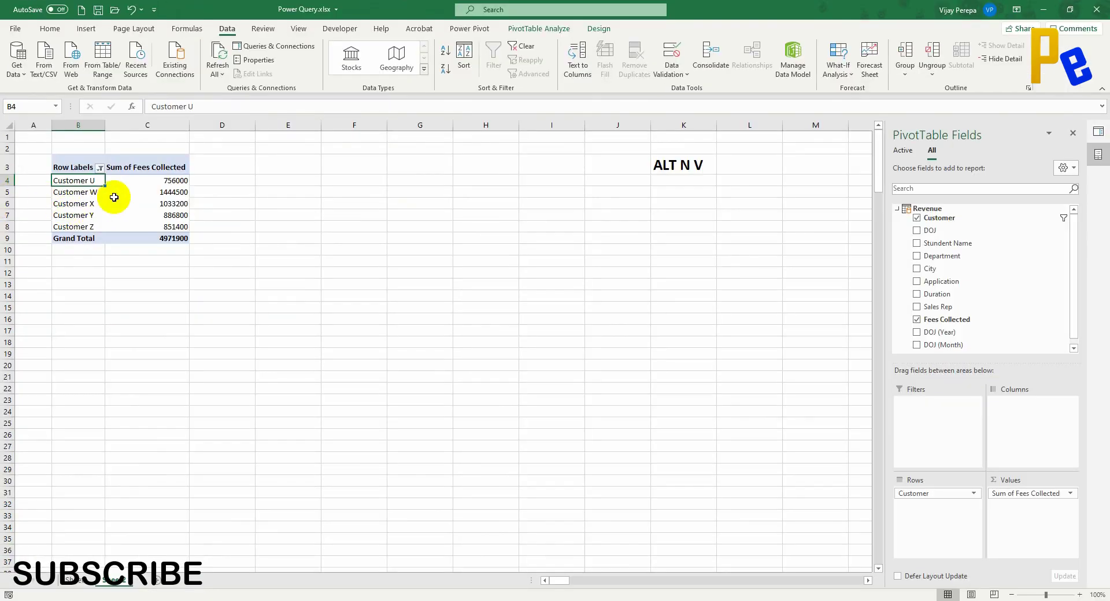
Step: Sort the customer PivotTable by Sum of Fees Collected from largest to smallest
{"action": "right_click", "coordinate": [281, 218]}
{"action": "mouse_move", "coordinate": [177, 263]}
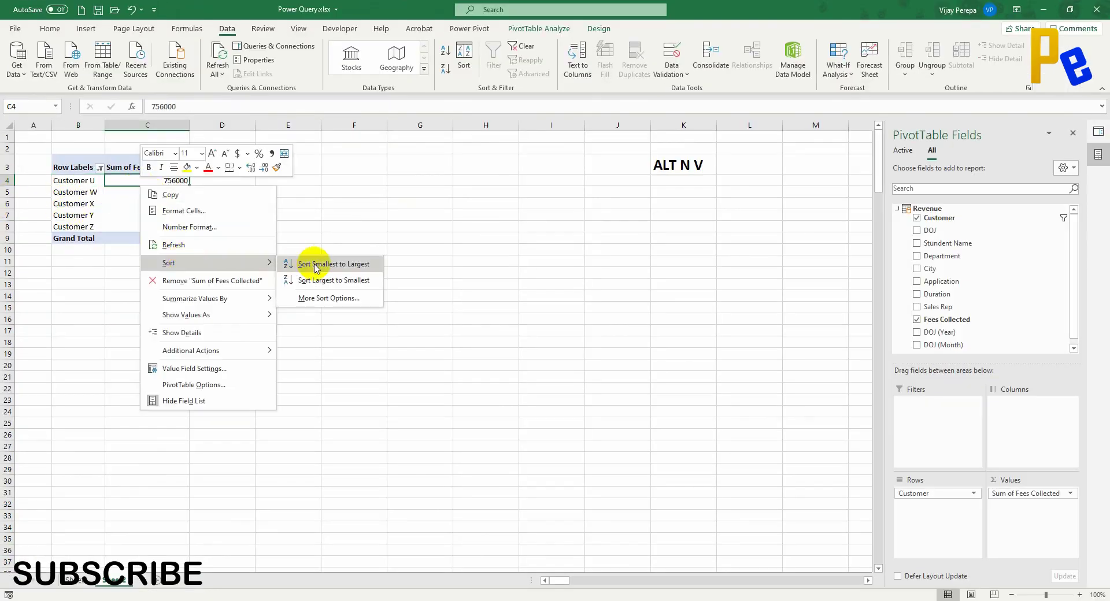
{"action": "left_click", "coordinate": [323, 281]}
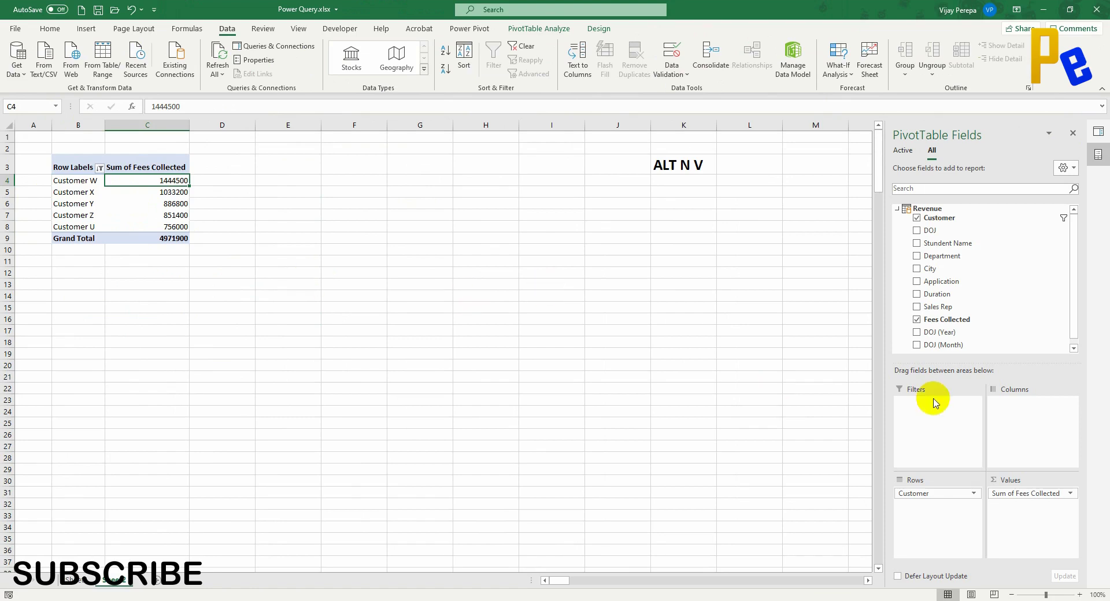
{"action": "left_click_drag", "start_coordinate": [929, 268], "coordinate": [820, 444]}
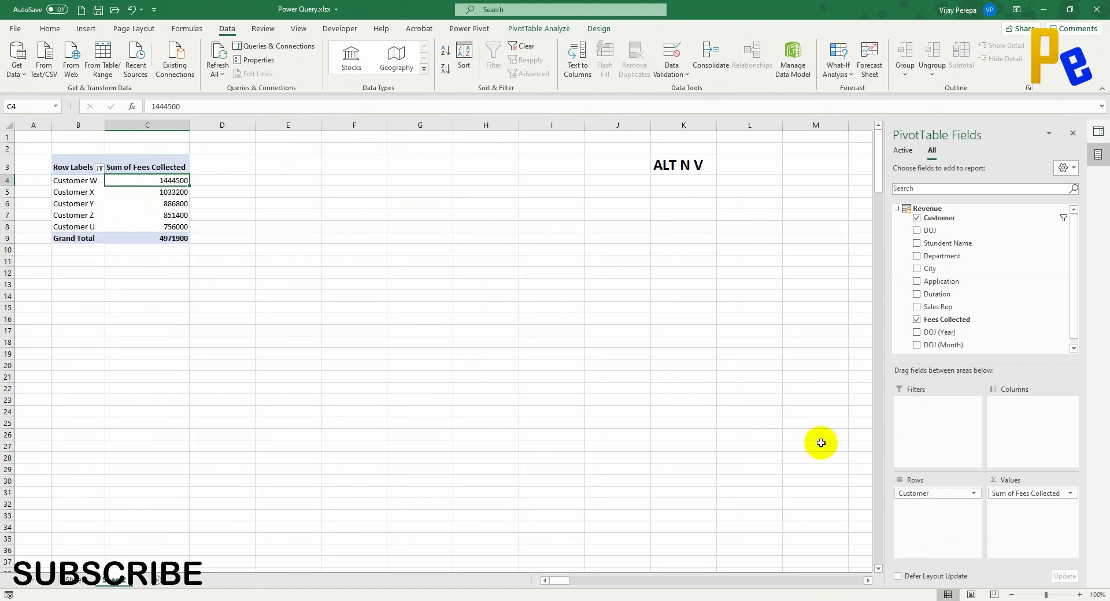
Step: Insert a second PivotTable at cell E3 of the same sheet
{"action": "left_click", "coordinate": [270, 170]}
{"action": "key", "text": "alt+n"}
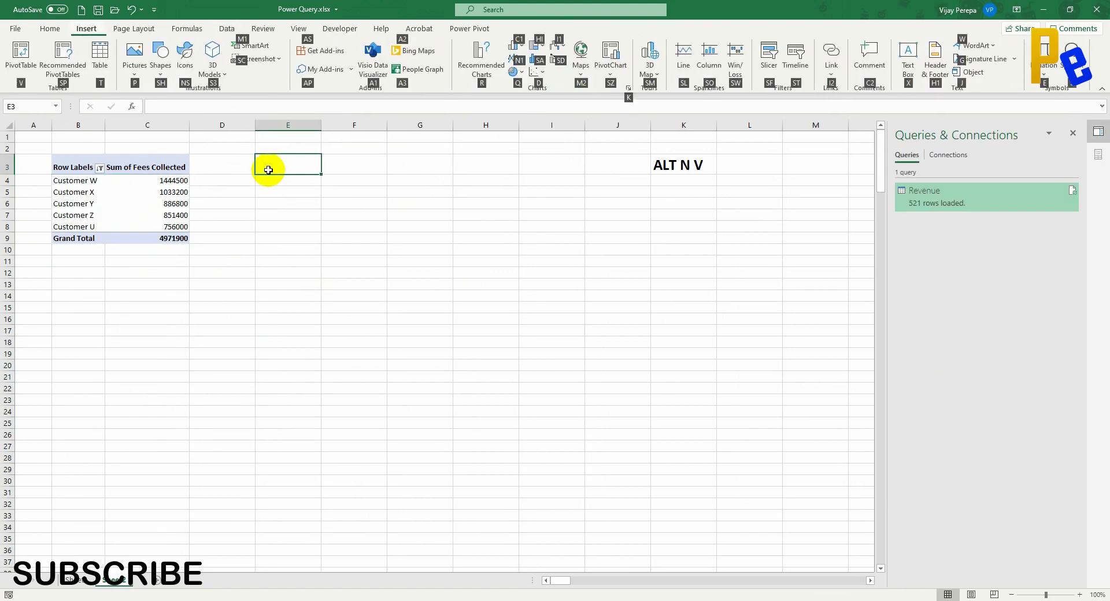
{"action": "key", "text": "v"}
{"action": "key", "text": "Return"}
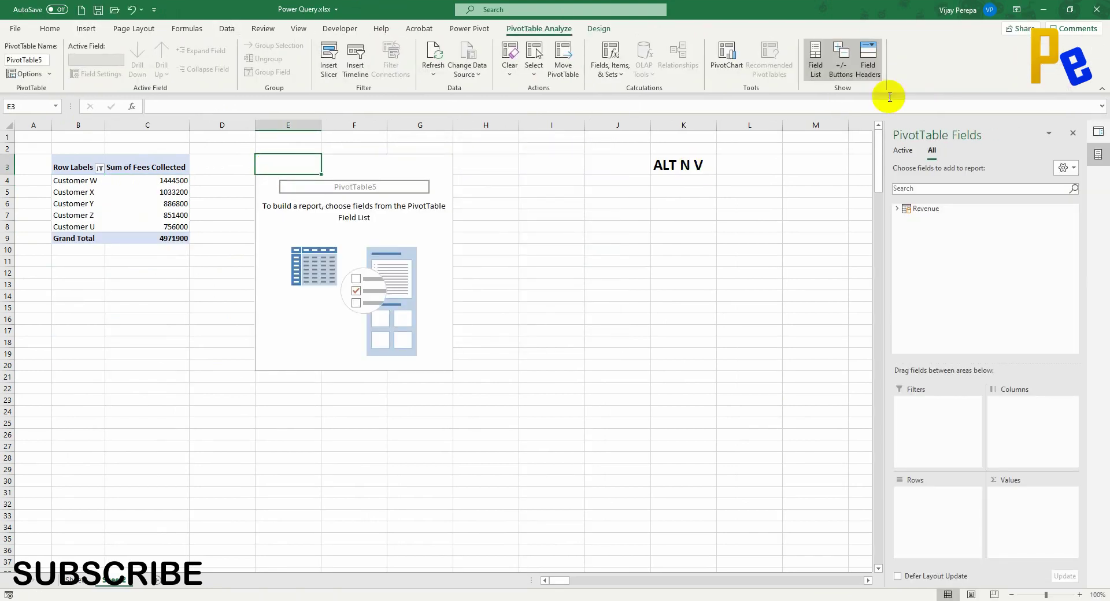
Step: Put City in the rows of the PivotTable at E3 and add Fees Collected to its values twice
{"action": "left_click", "coordinate": [897, 208]}
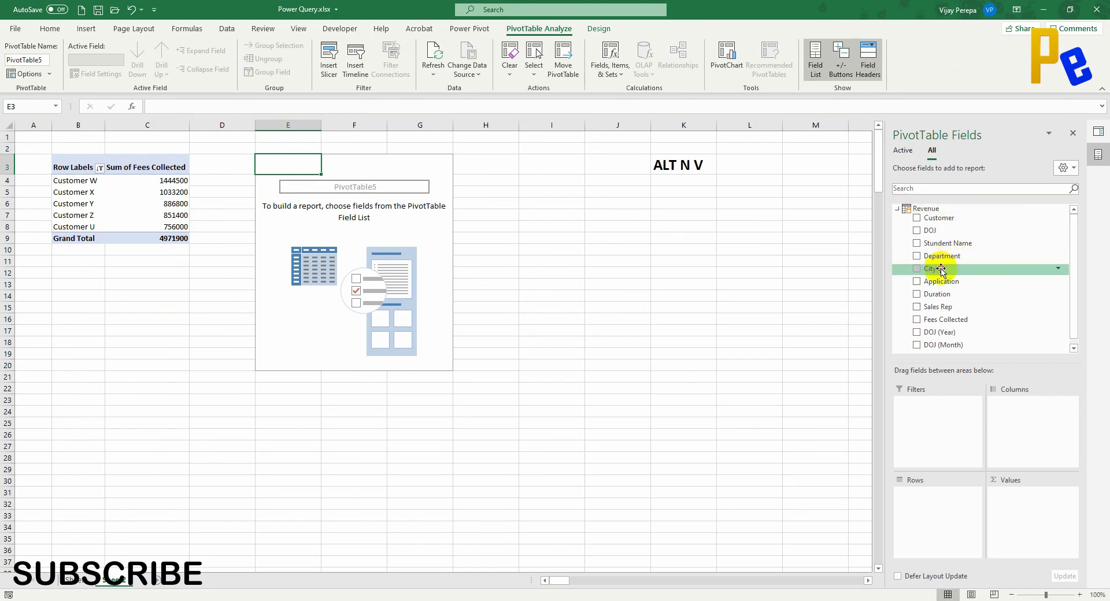
{"action": "left_click_drag", "start_coordinate": [937, 268], "coordinate": [933, 521]}
{"action": "left_click_drag", "start_coordinate": [983, 320], "coordinate": [1012, 519]}
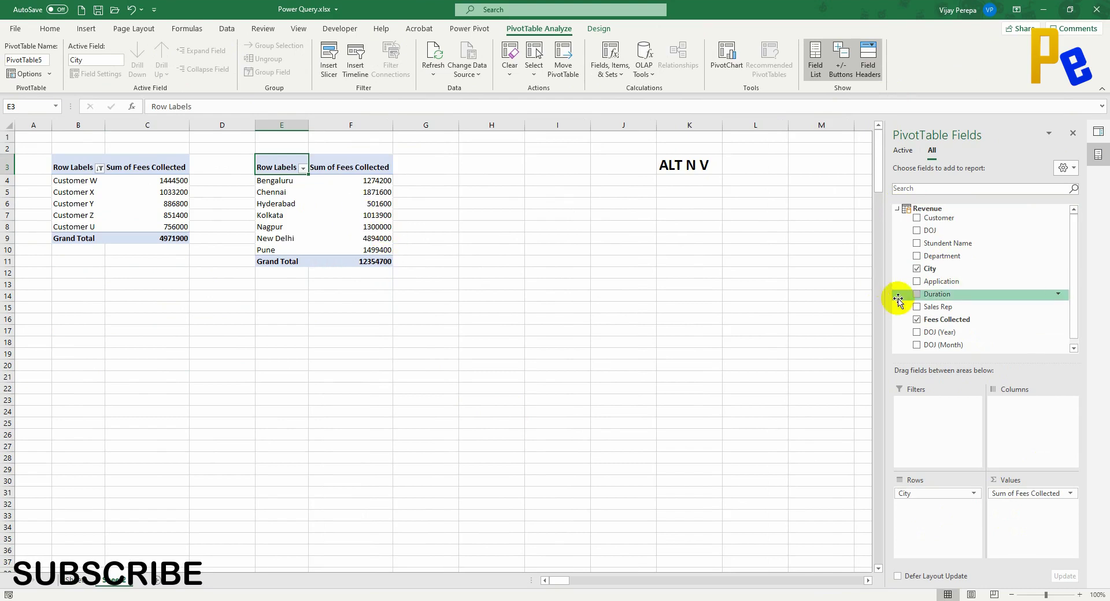
{"action": "left_click_drag", "start_coordinate": [929, 325], "coordinate": [1026, 509]}
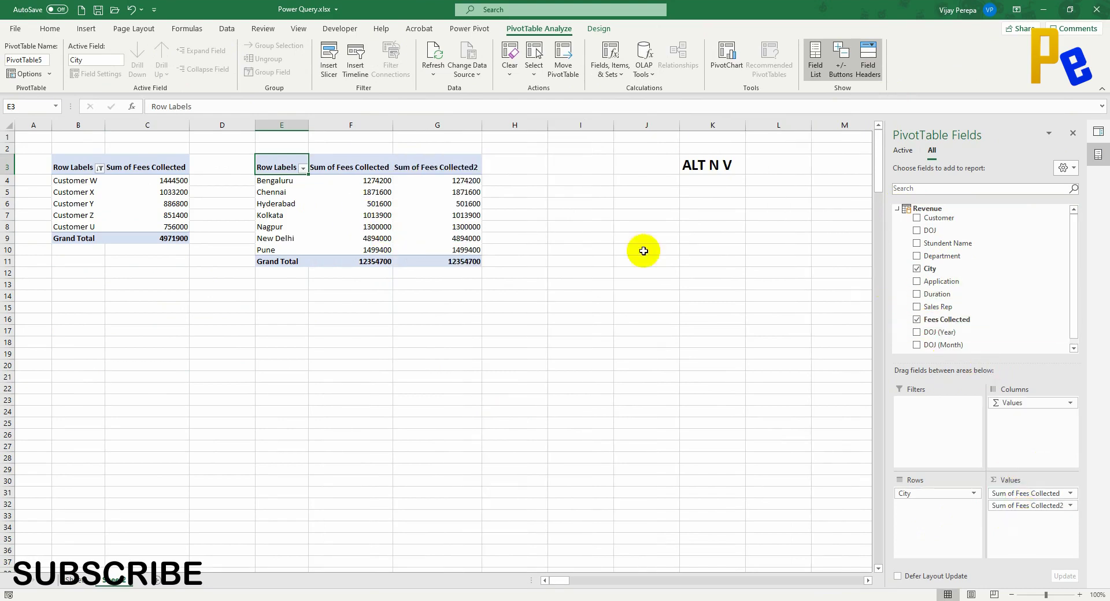
Step: Show the second Fees Collected value column in the city PivotTable as % of Grand Total
{"action": "right_click", "coordinate": [472, 184]}
{"action": "mouse_move", "coordinate": [523, 309]}
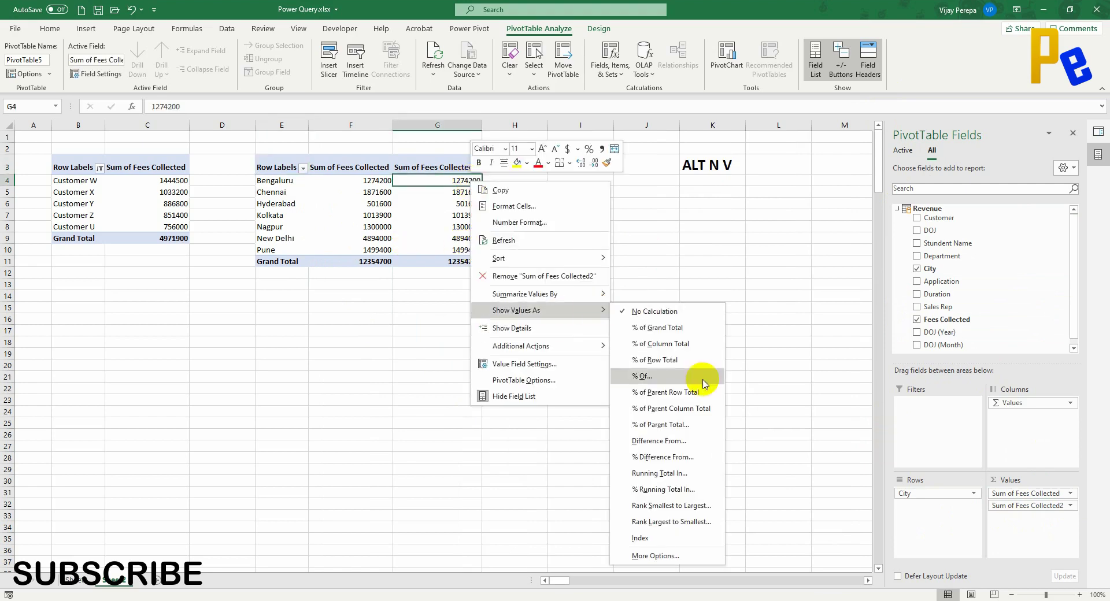
{"action": "left_click", "coordinate": [669, 335]}
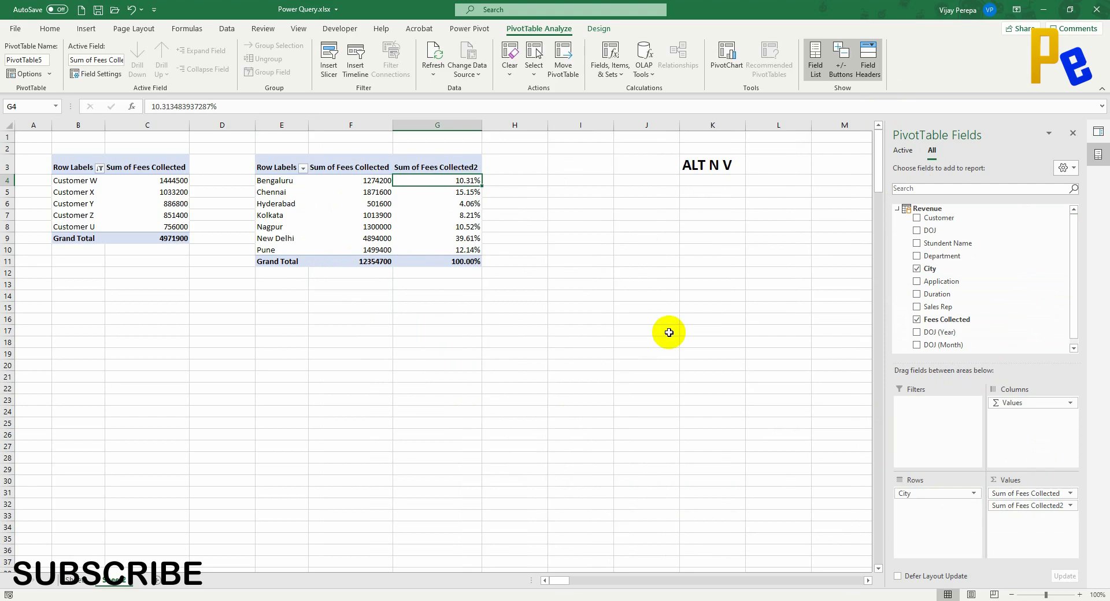
Step: Rename the city PivotTable's percentage column to % of GT and fit column G's width to its contents
{"action": "left_click", "coordinate": [462, 168]}
{"action": "type", "text": "% of "}
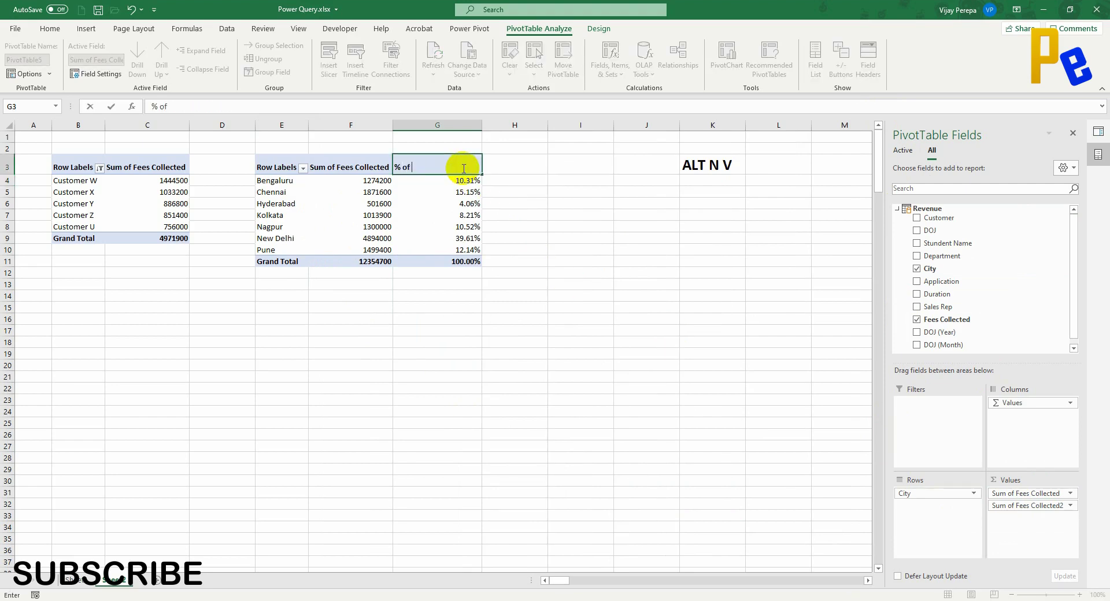
{"action": "type", "text": "GT"}
{"action": "key", "text": "Return"}
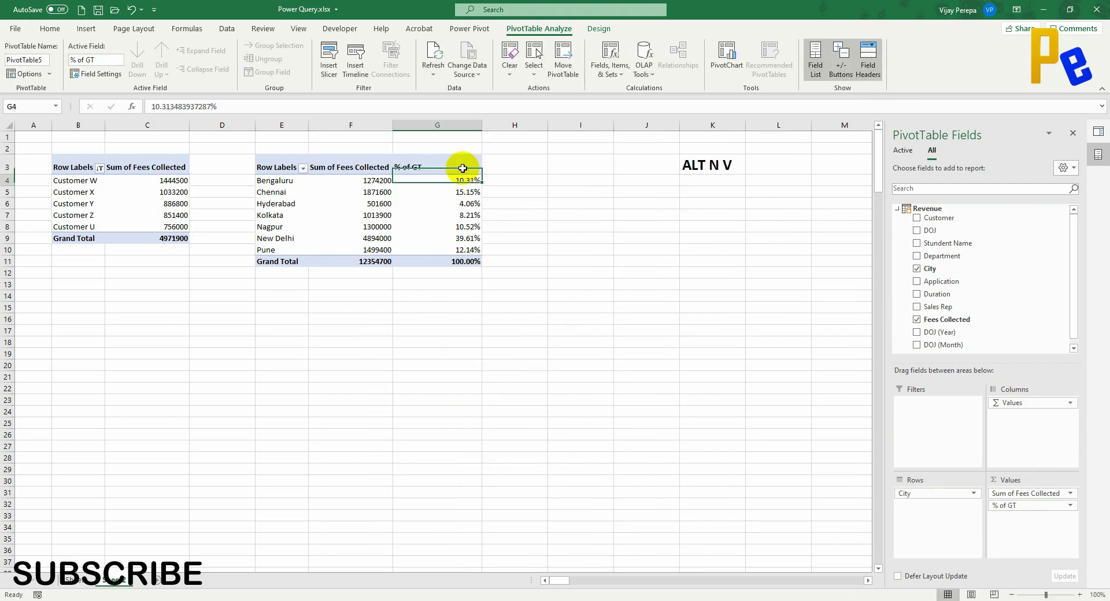
{"action": "double_click", "coordinate": [481, 124]}
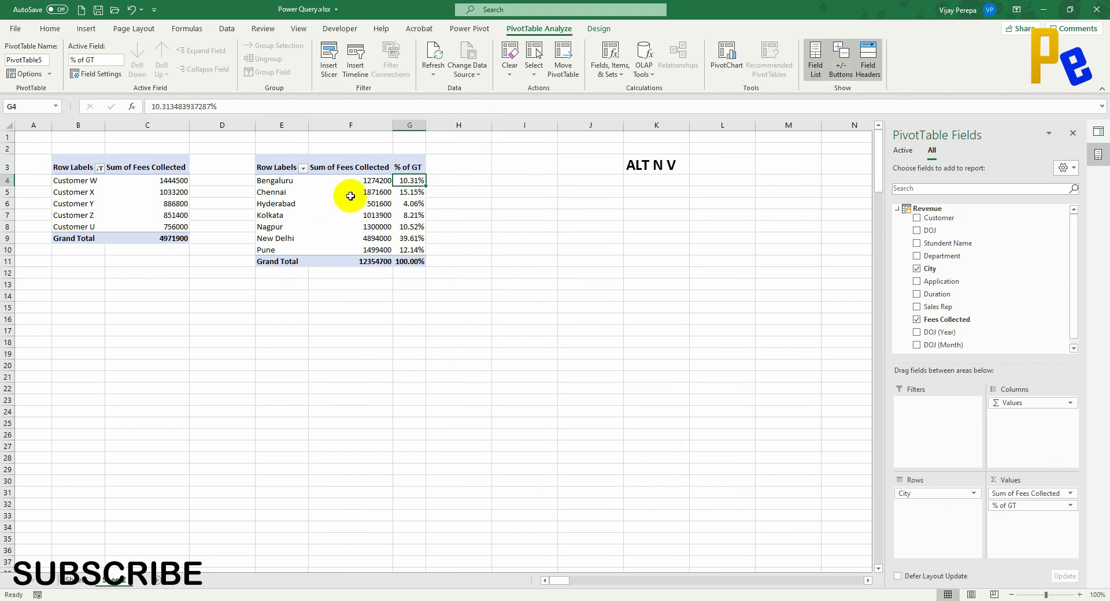
{"action": "left_click", "coordinate": [364, 226]}
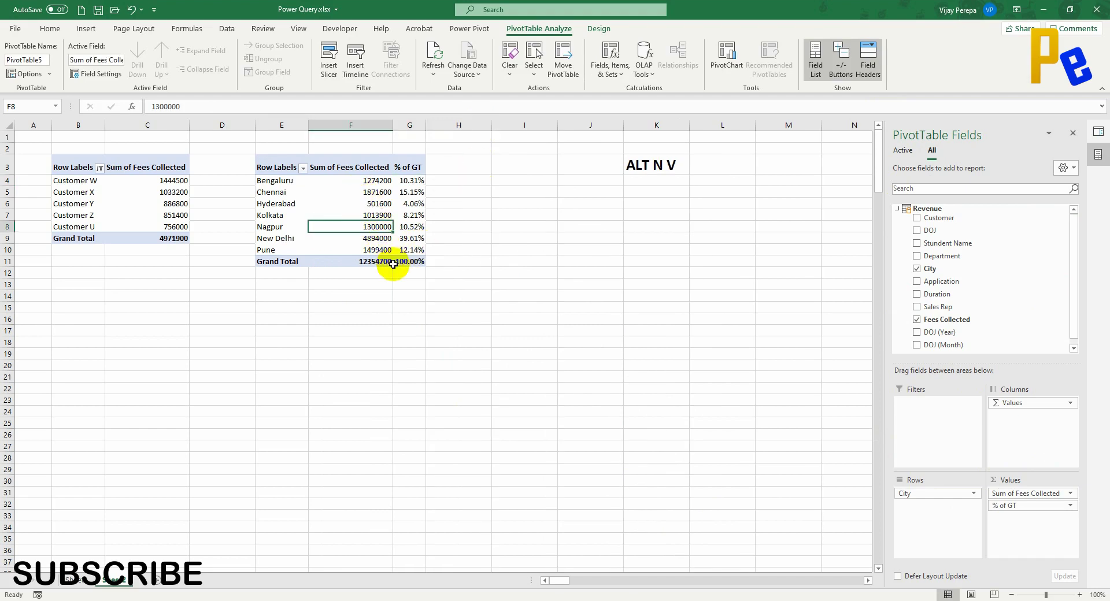
{"action": "left_click", "coordinate": [299, 180]}
{"action": "left_click", "coordinate": [376, 260]}
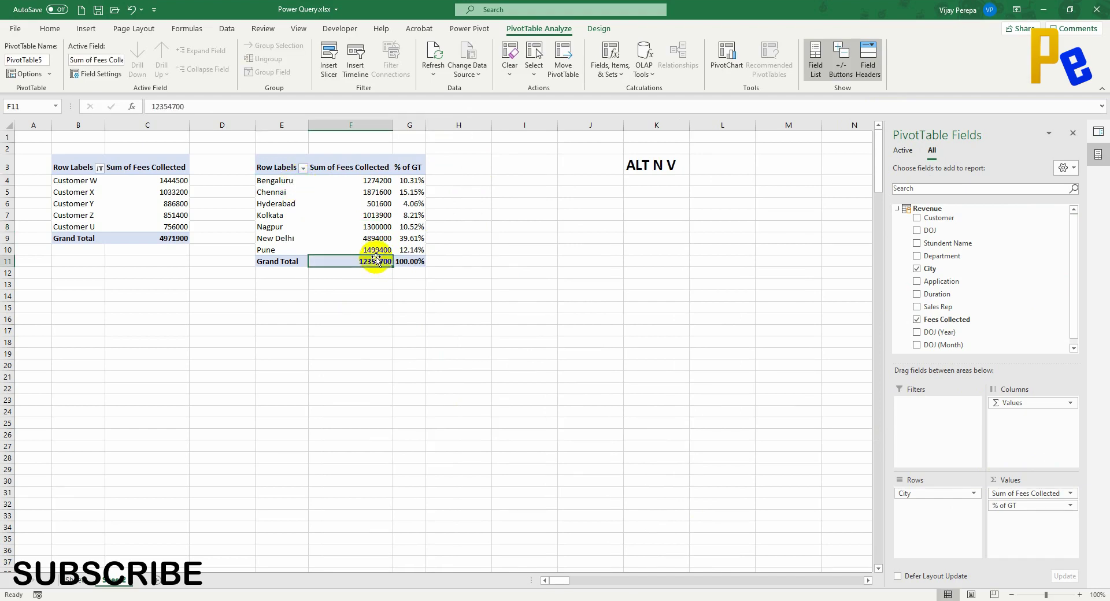
Step: Clear the ALT N V note from K3 and insert a PivotTable at I3 from the workbook's Data Model
{"action": "left_click", "coordinate": [641, 165]}
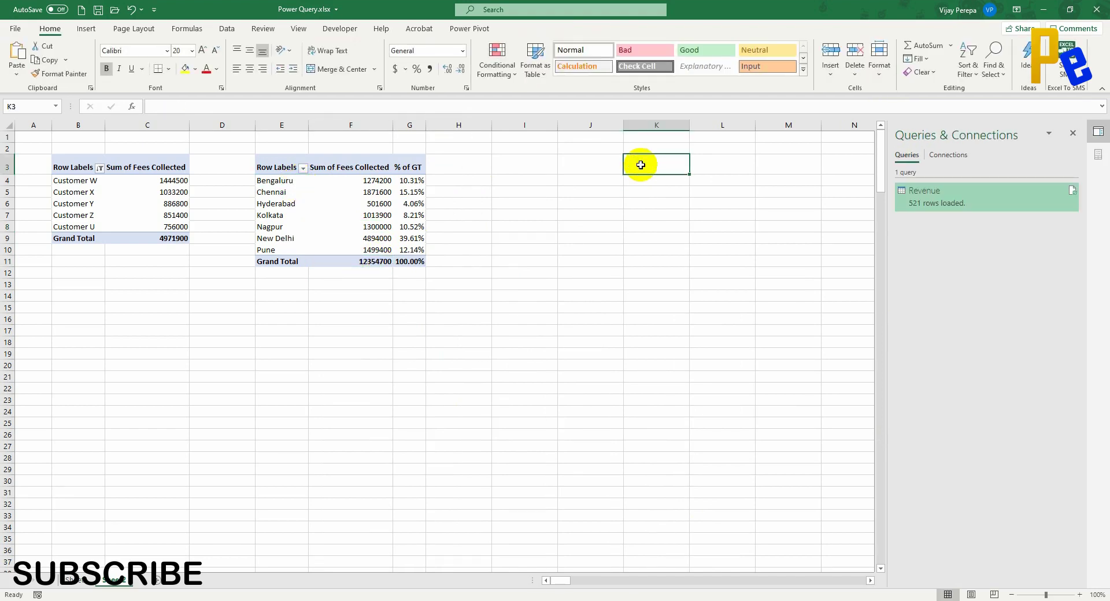
{"action": "left_click", "coordinate": [539, 157]}
{"action": "key", "text": "alt+n"}
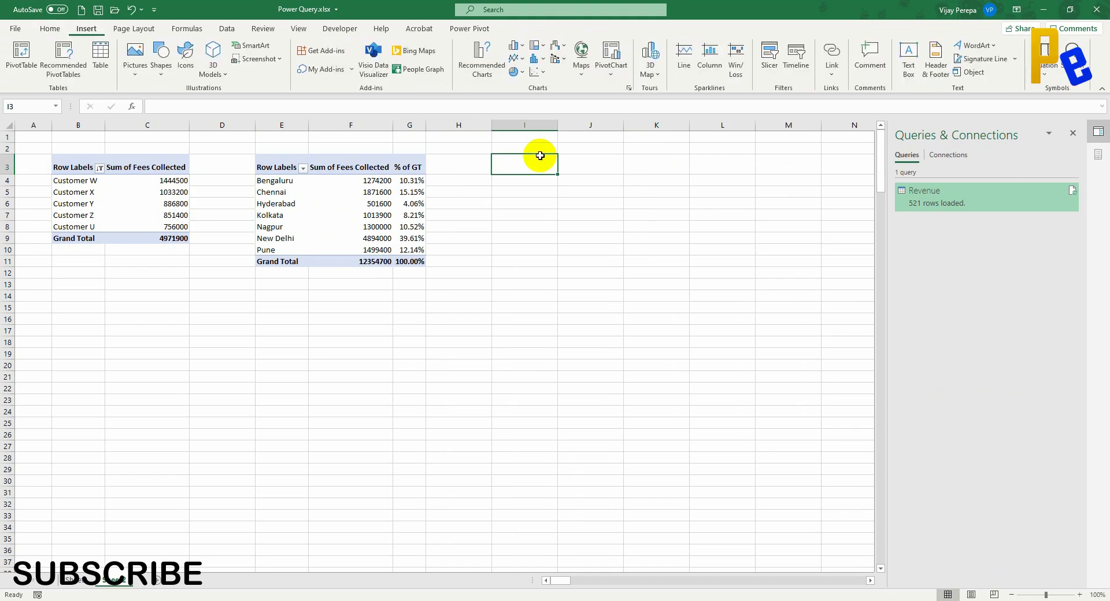
{"action": "key", "text": "v"}
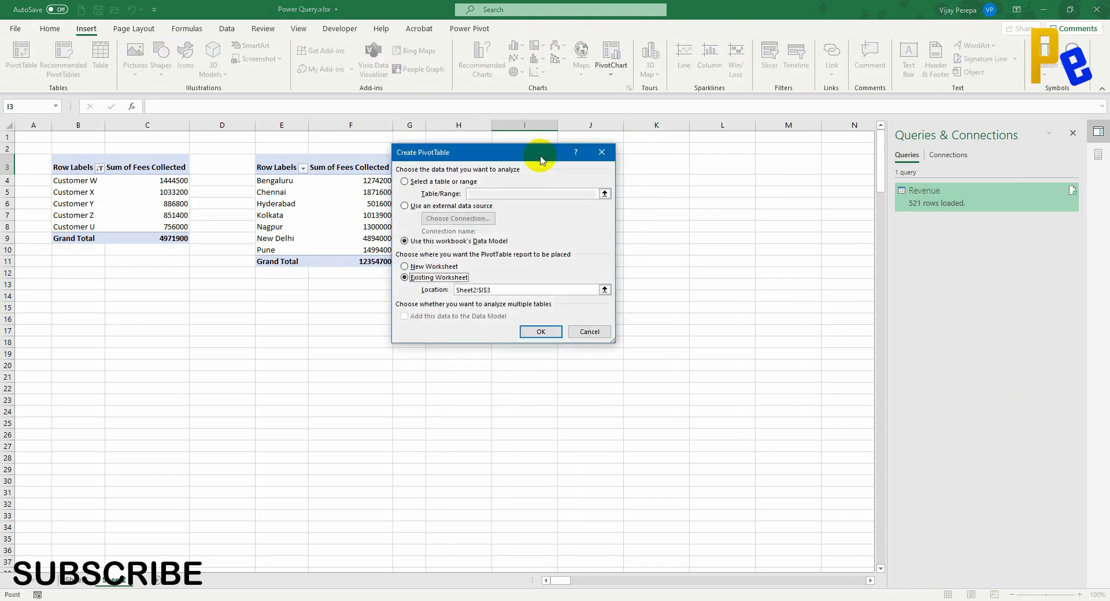
{"action": "left_click", "coordinate": [540, 335]}
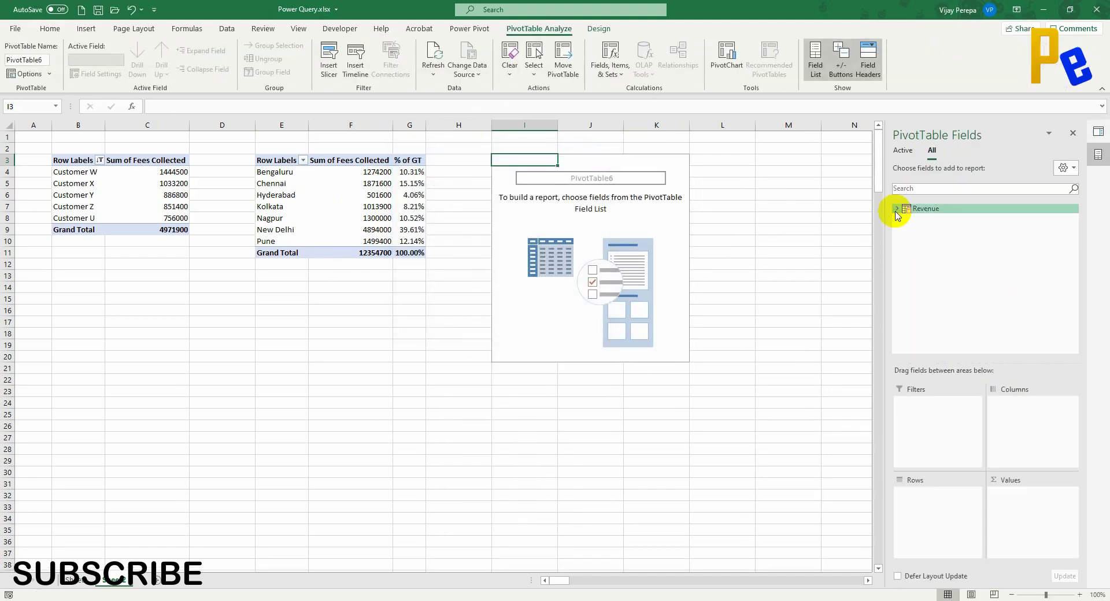
Step: Put DOJ in the rows of the PivotTable at I3 and select its first date
{"action": "left_click", "coordinate": [897, 209]}
{"action": "left_click_drag", "start_coordinate": [930, 230], "coordinate": [926, 515]}
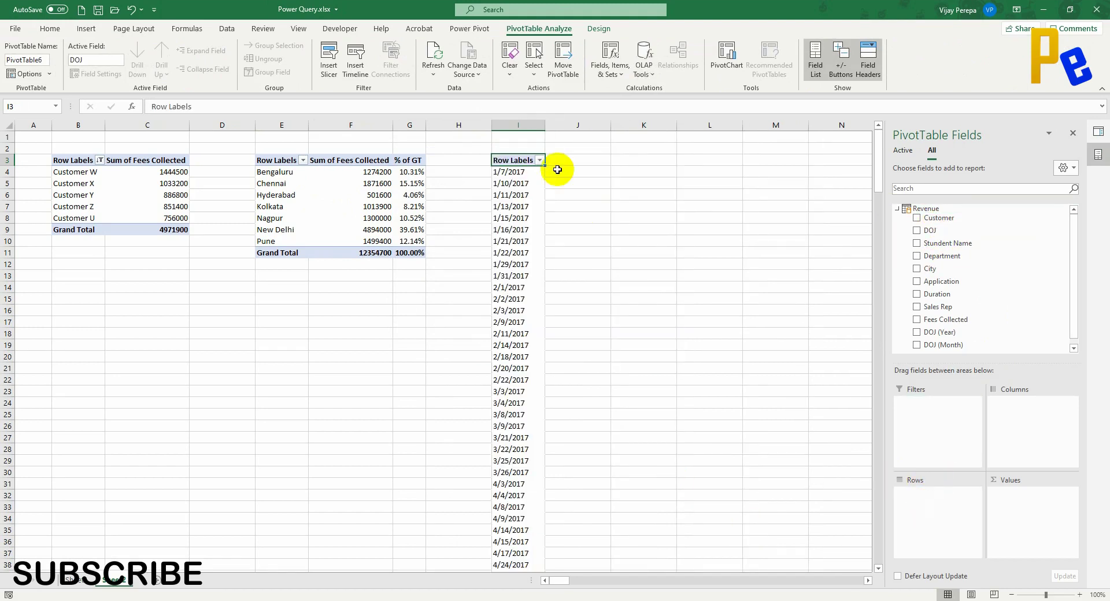
{"action": "left_click", "coordinate": [528, 172]}
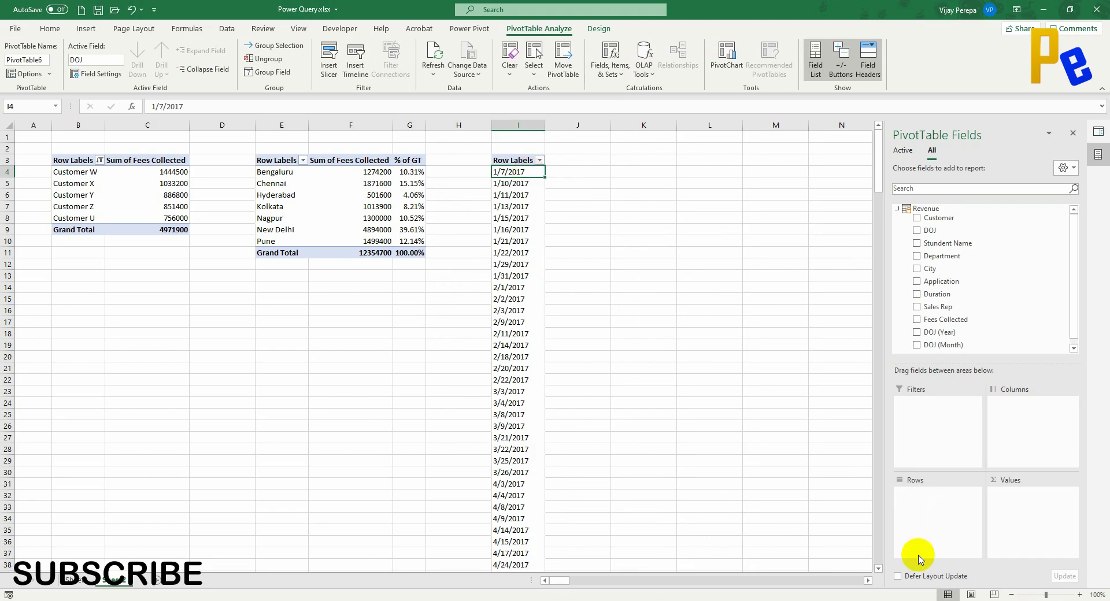
Step: Group the DOJ dates in the rows of the PivotTable at I3 by Months
{"action": "left_click", "coordinate": [904, 579]}
{"action": "left_click", "coordinate": [904, 580]}
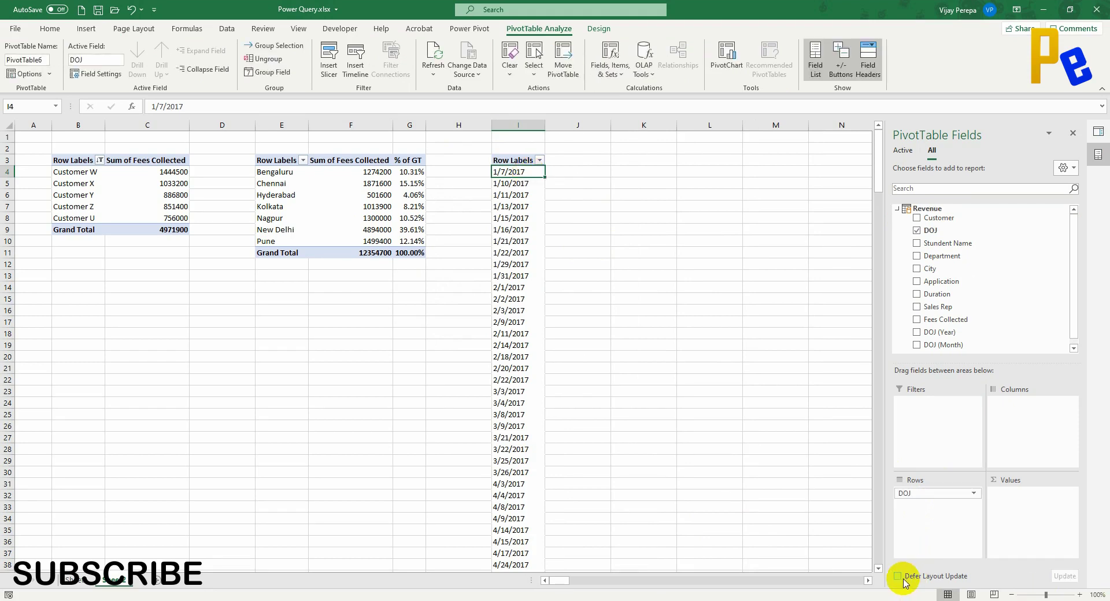
{"action": "left_click", "coordinate": [933, 493]}
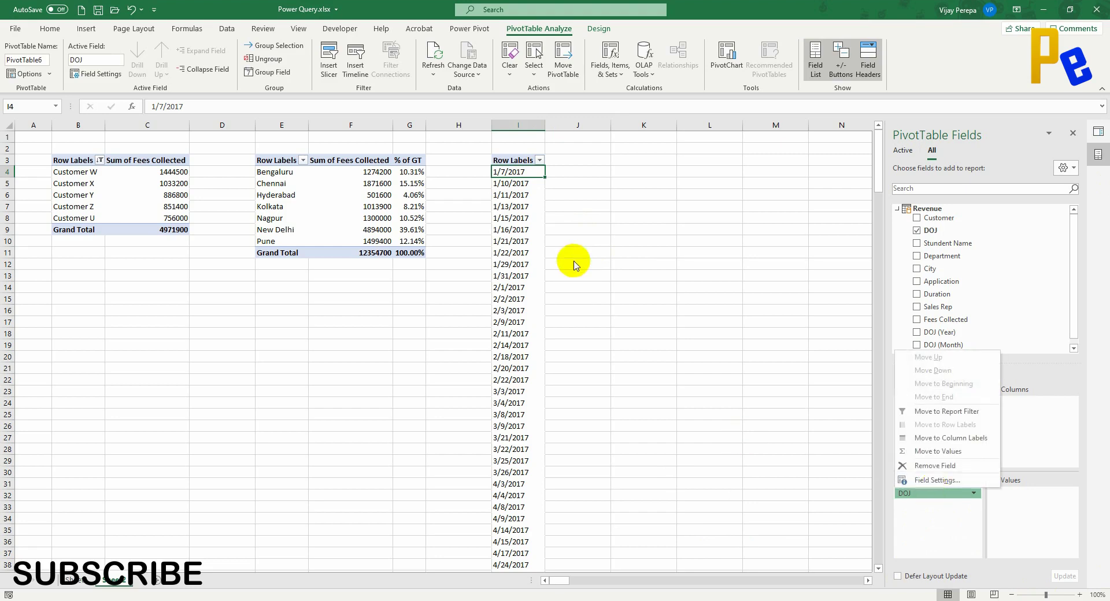
{"action": "left_click", "coordinate": [538, 168]}
{"action": "right_click", "coordinate": [536, 175]}
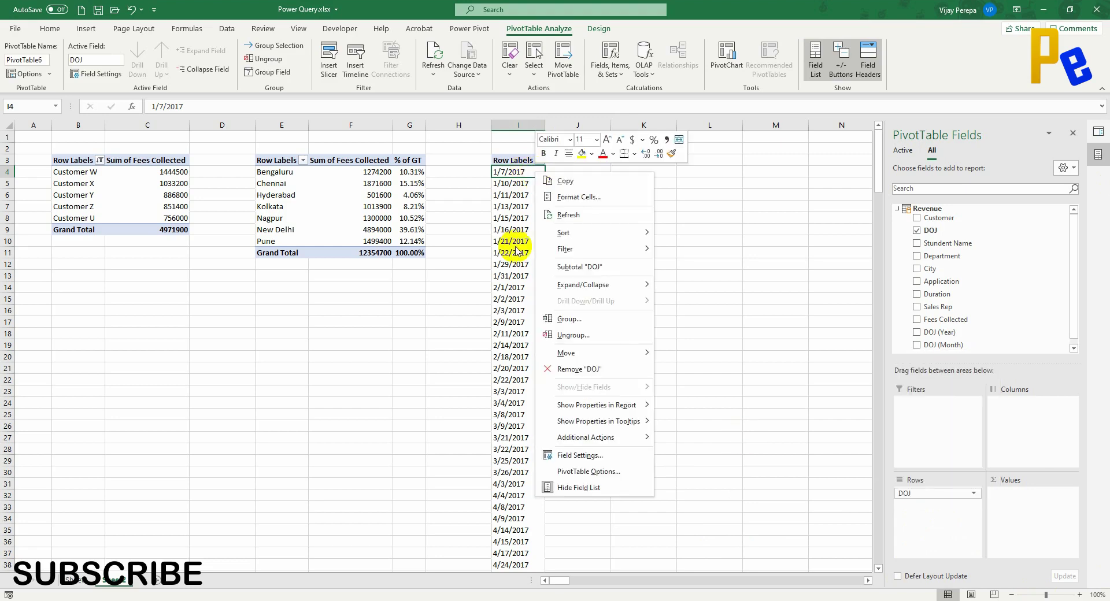
{"action": "left_click", "coordinate": [574, 320]}
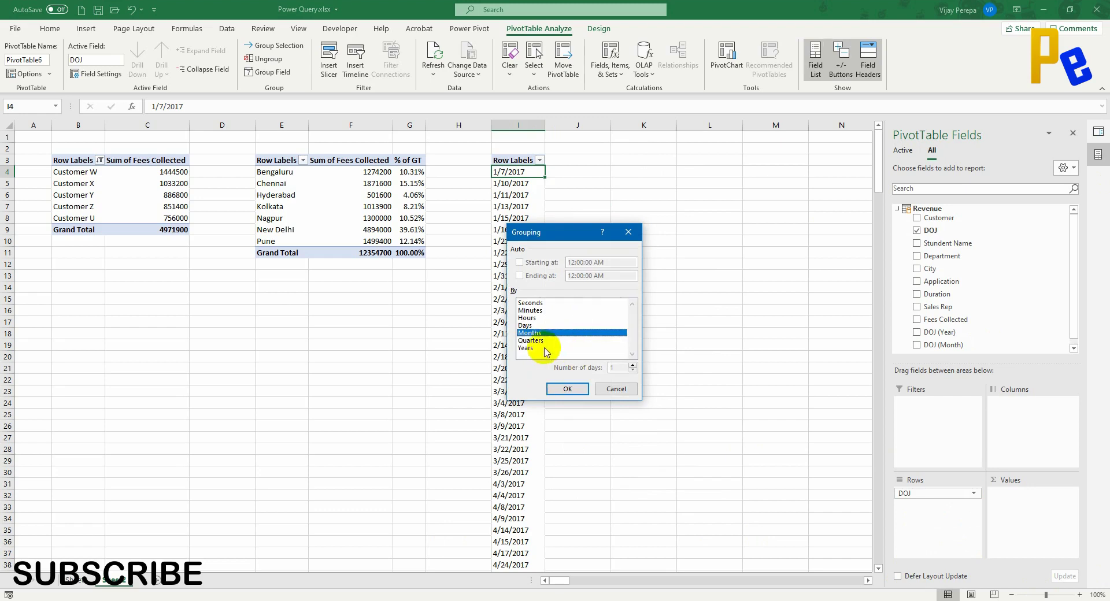
{"action": "left_click", "coordinate": [568, 389]}
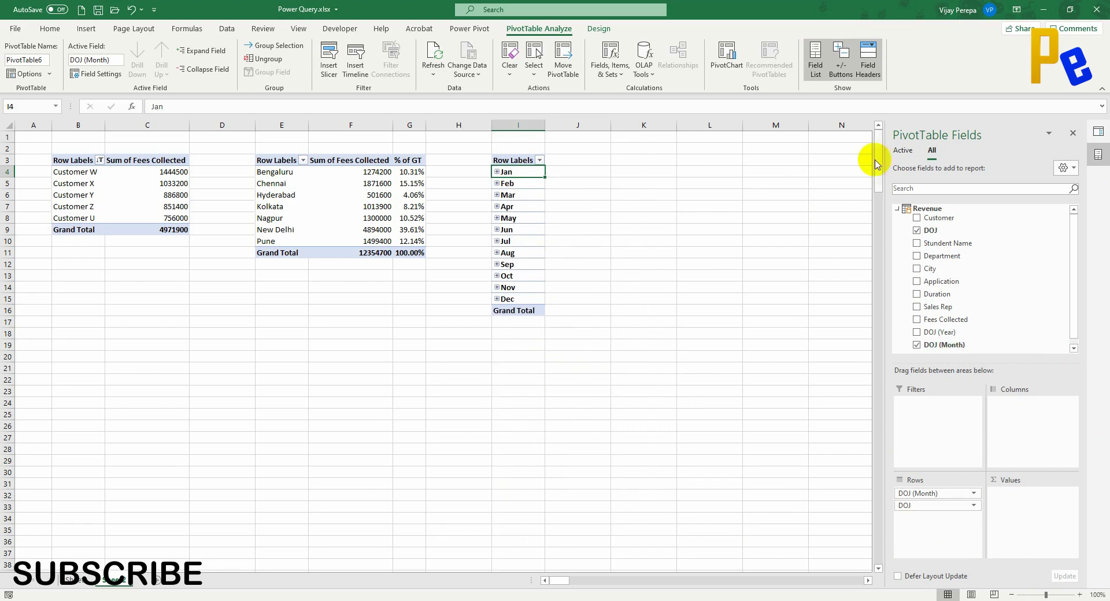
Step: Add DOJ (Year) above DOJ (Month) in the PivotTable's rows, with Fees Collected and Duration as summed values
{"action": "scroll", "coordinate": [1060, 336], "scroll_direction": "down", "scroll_amount": 1}
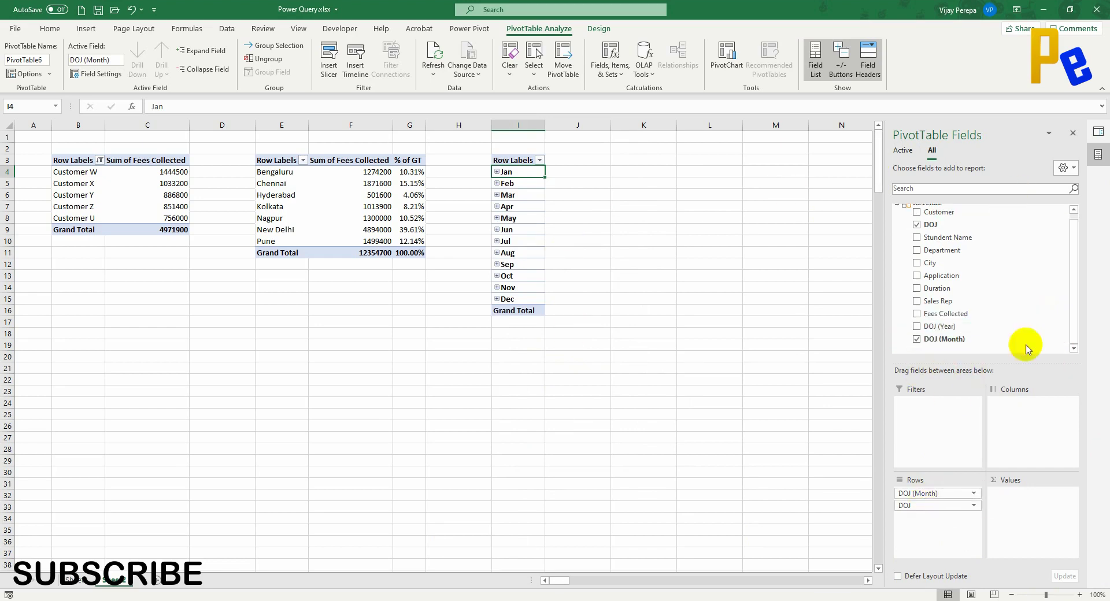
{"action": "left_click_drag", "start_coordinate": [940, 326], "coordinate": [949, 494]}
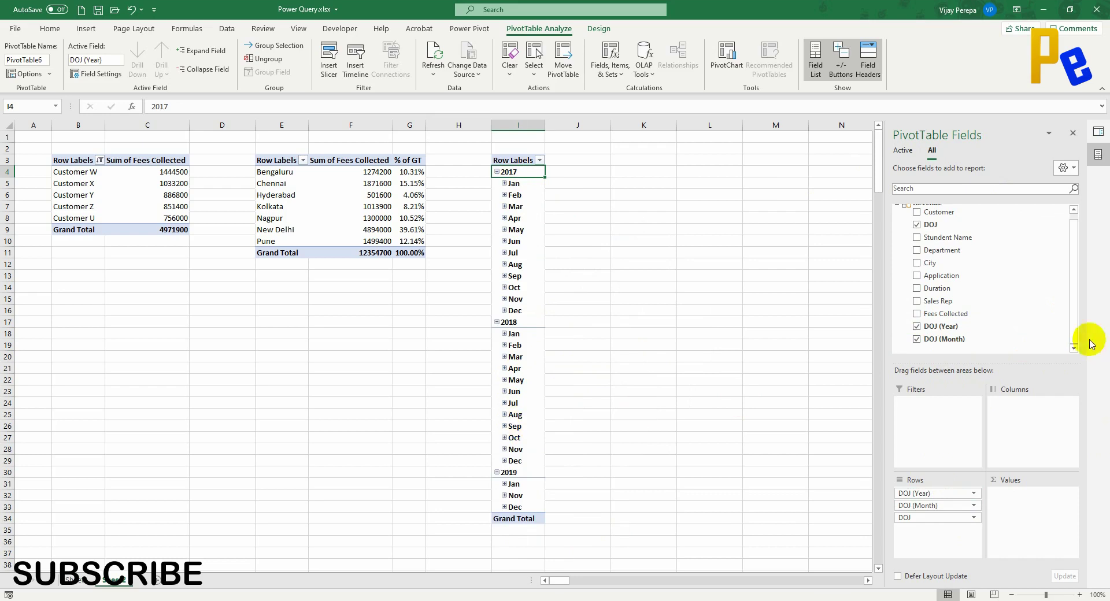
{"action": "left_click_drag", "start_coordinate": [953, 313], "coordinate": [1041, 503]}
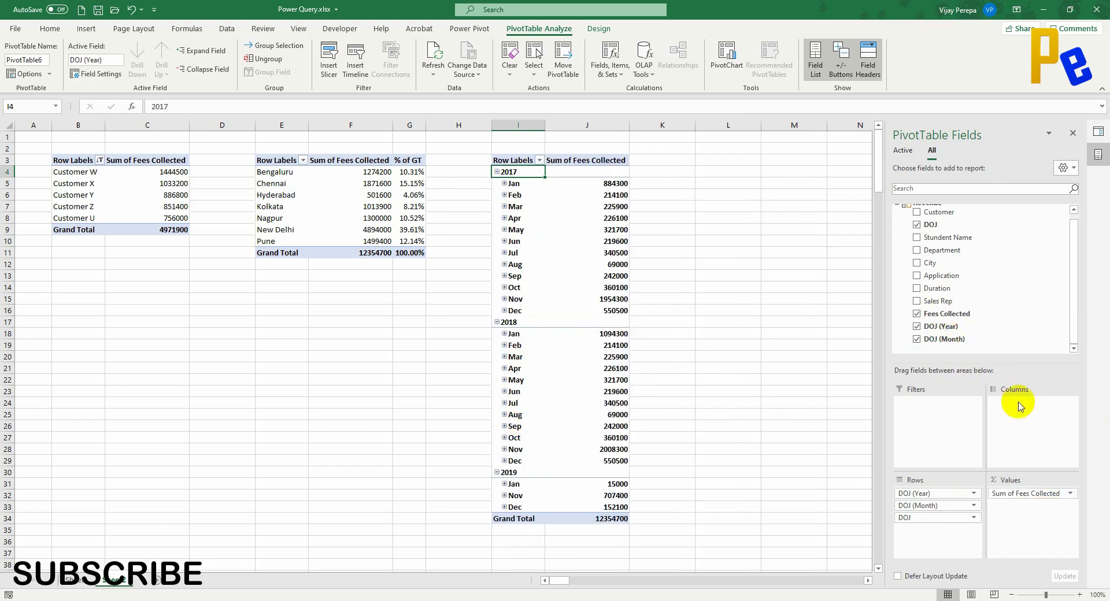
{"action": "left_click_drag", "start_coordinate": [937, 288], "coordinate": [1023, 501]}
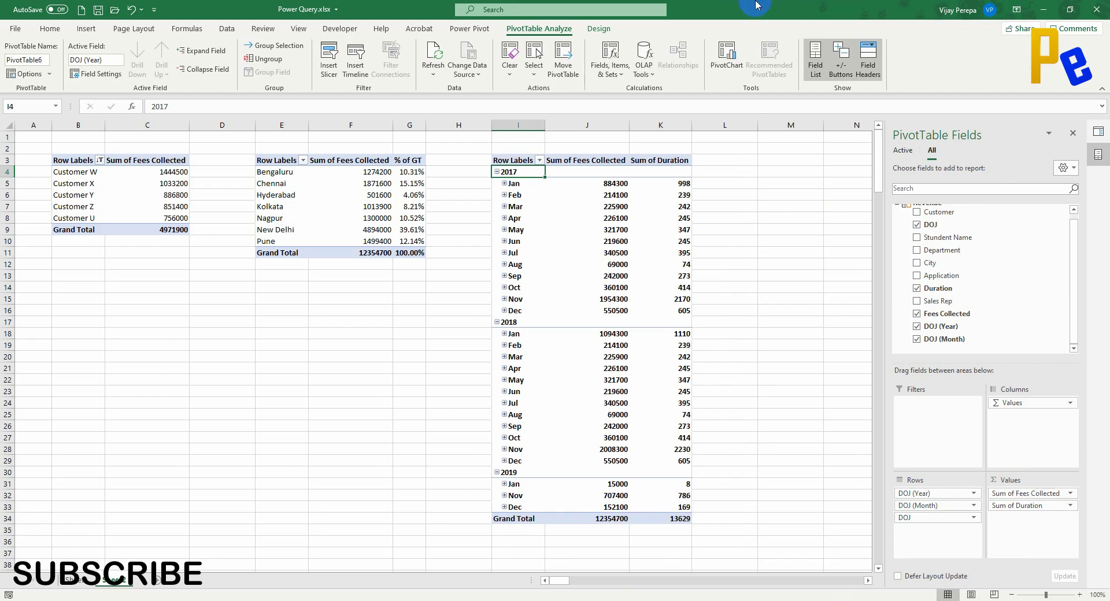
Step: Show the date PivotTable in Tabular Form and remove the DOJ field from its rows, keeping year and month
{"action": "left_click", "coordinate": [599, 28]}
{"action": "left_click", "coordinate": [82, 68]}
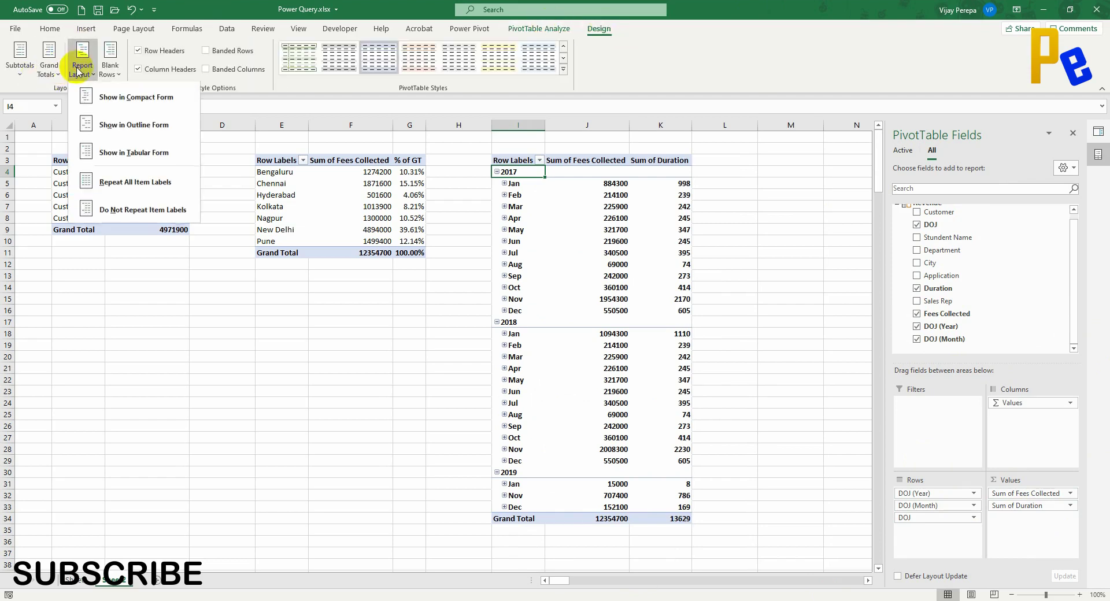
{"action": "left_click", "coordinate": [155, 154]}
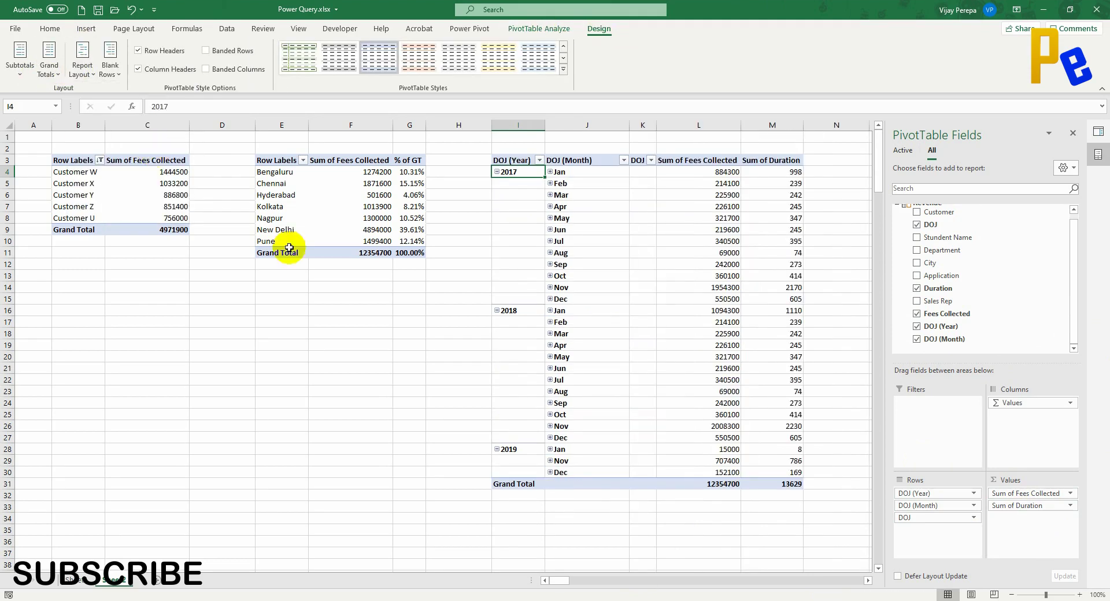
{"action": "left_click", "coordinate": [867, 581]}
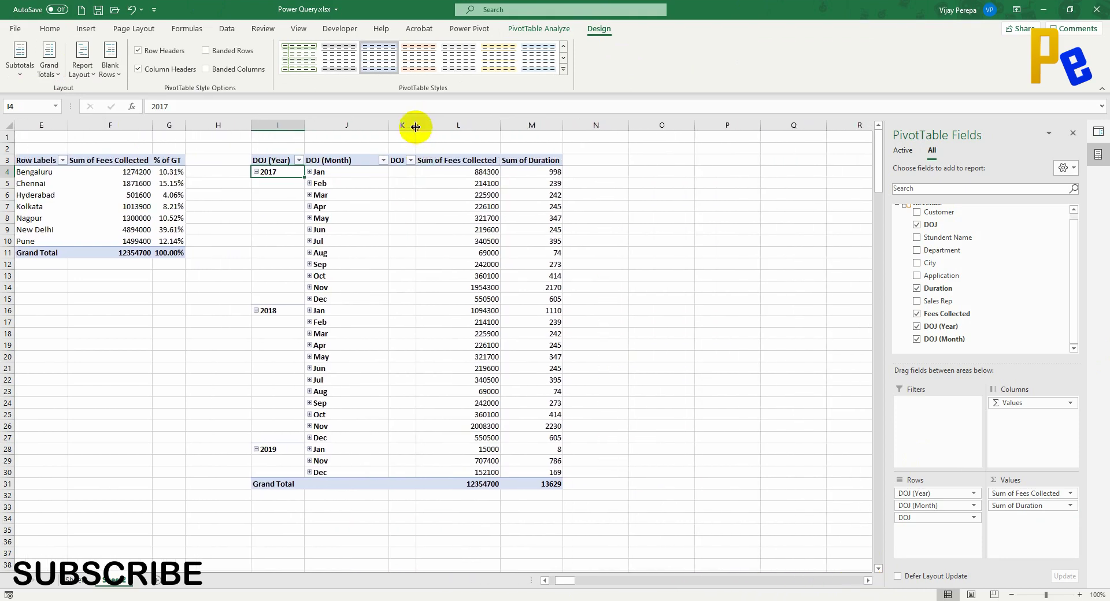
{"action": "left_click_drag", "start_coordinate": [416, 125], "coordinate": [429, 125]}
{"action": "left_click_drag", "start_coordinate": [929, 524], "coordinate": [989, 300]}
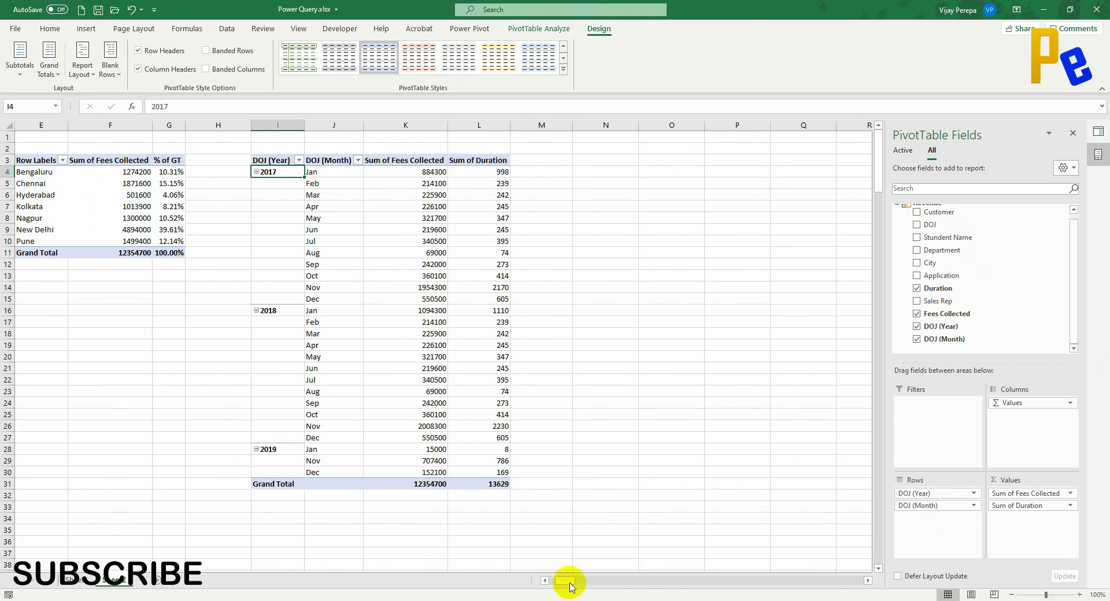
{"action": "left_click_drag", "start_coordinate": [567, 581], "coordinate": [540, 581]}
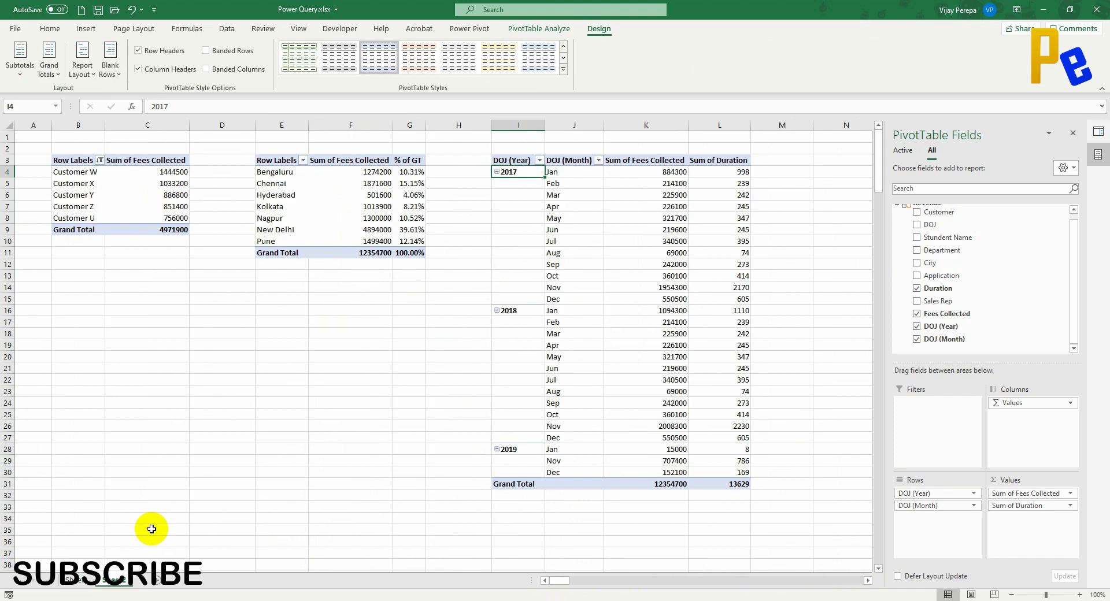
Step: Add a new worksheet after Sheet2 and name it Dashboard
{"action": "left_click", "coordinate": [148, 207]}
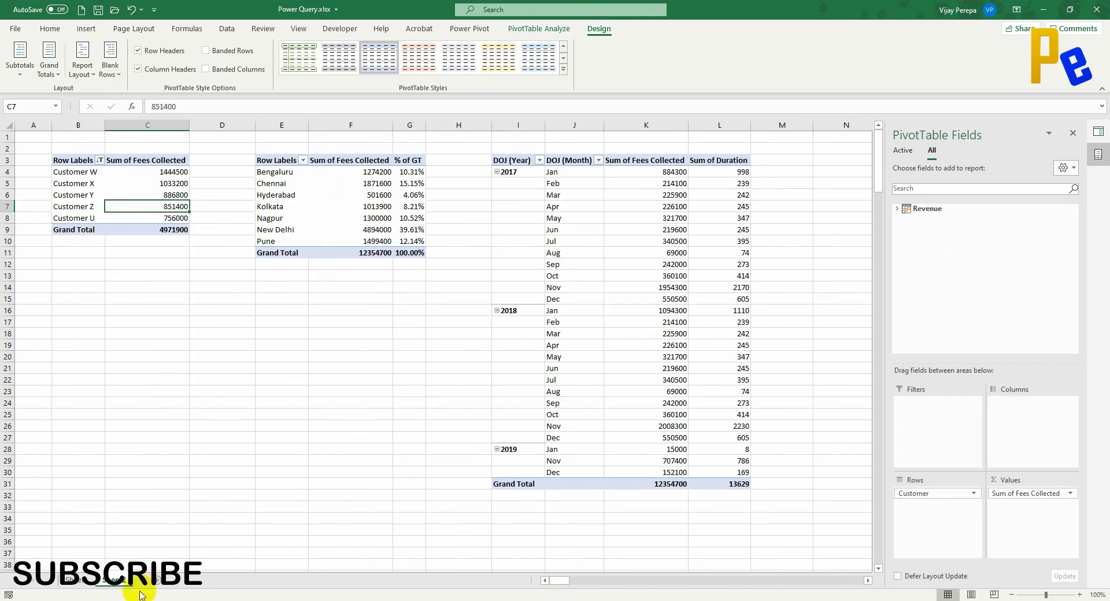
{"action": "left_click", "coordinate": [160, 583]}
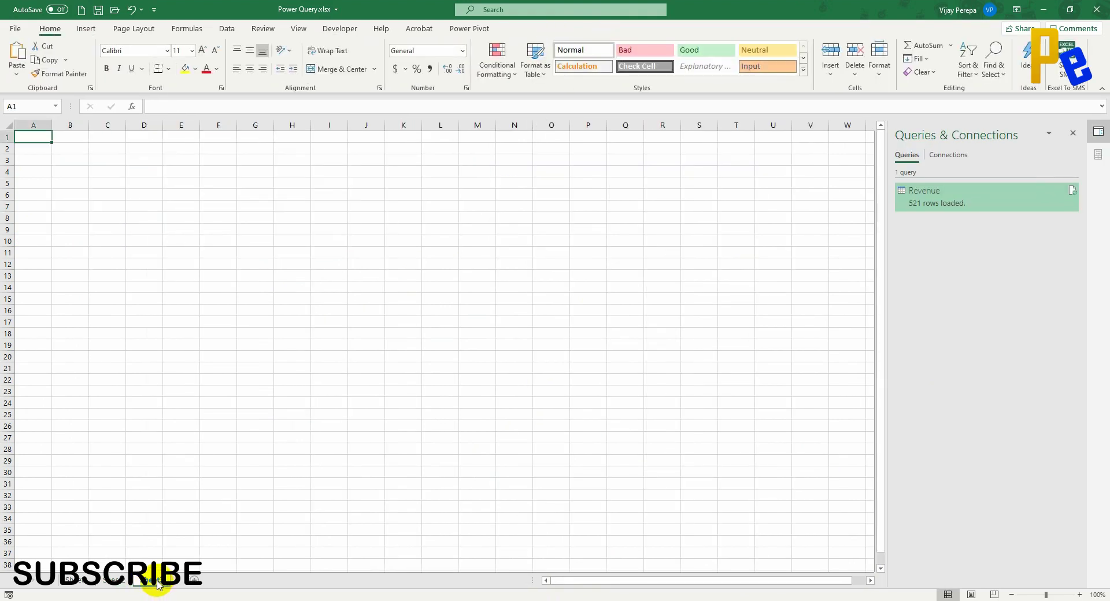
{"action": "double_click", "coordinate": [155, 581]}
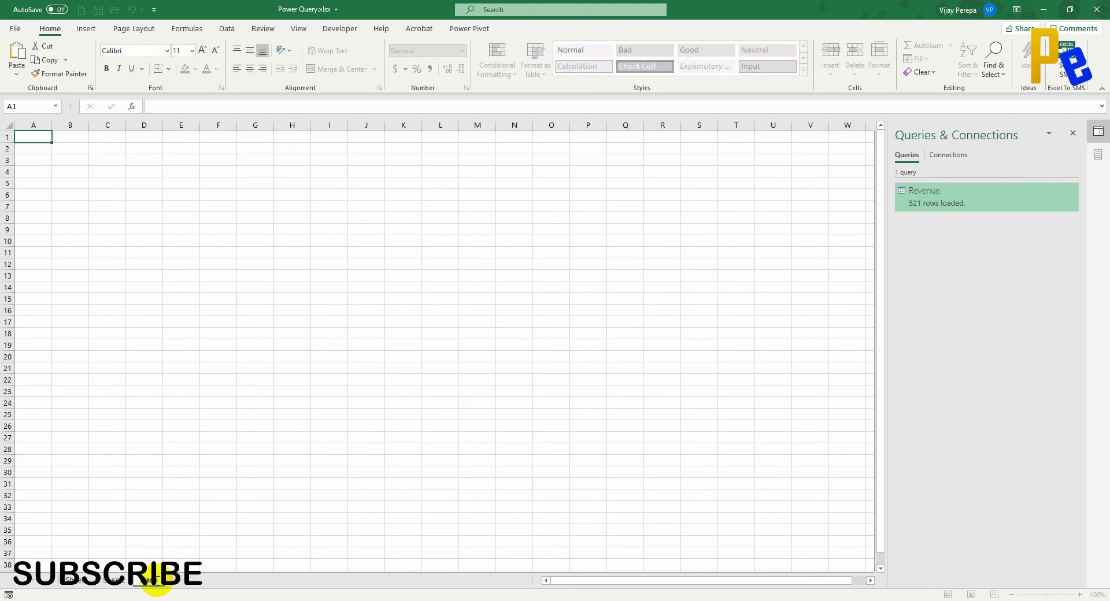
{"action": "left_click", "coordinate": [178, 505]}
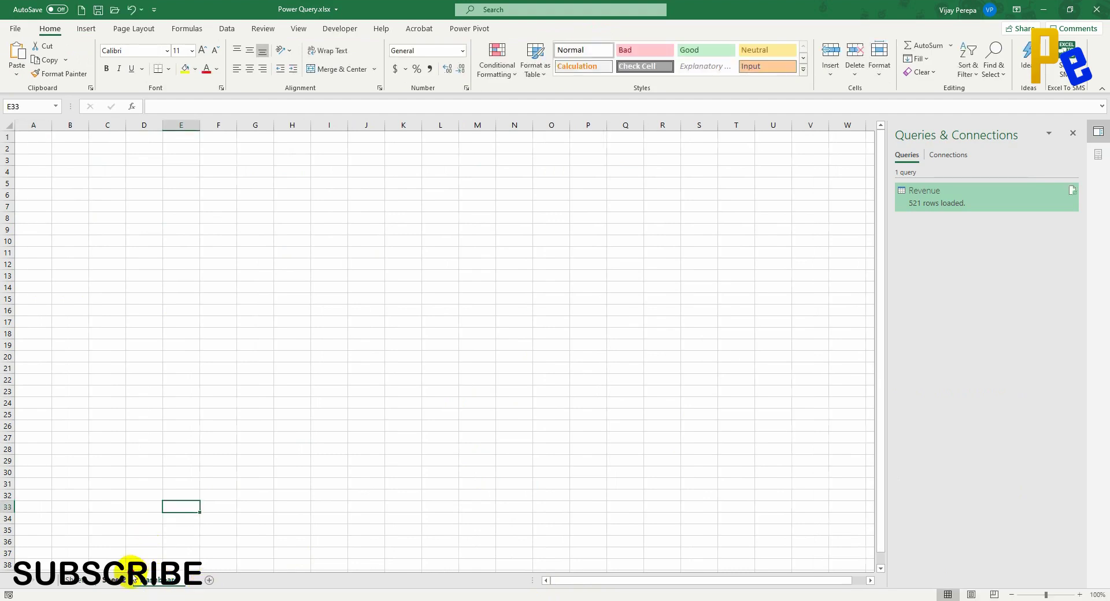
Step: Insert a clustered column PivotChart from the customer PivotTable on Sheet2
{"action": "left_click", "coordinate": [118, 580]}
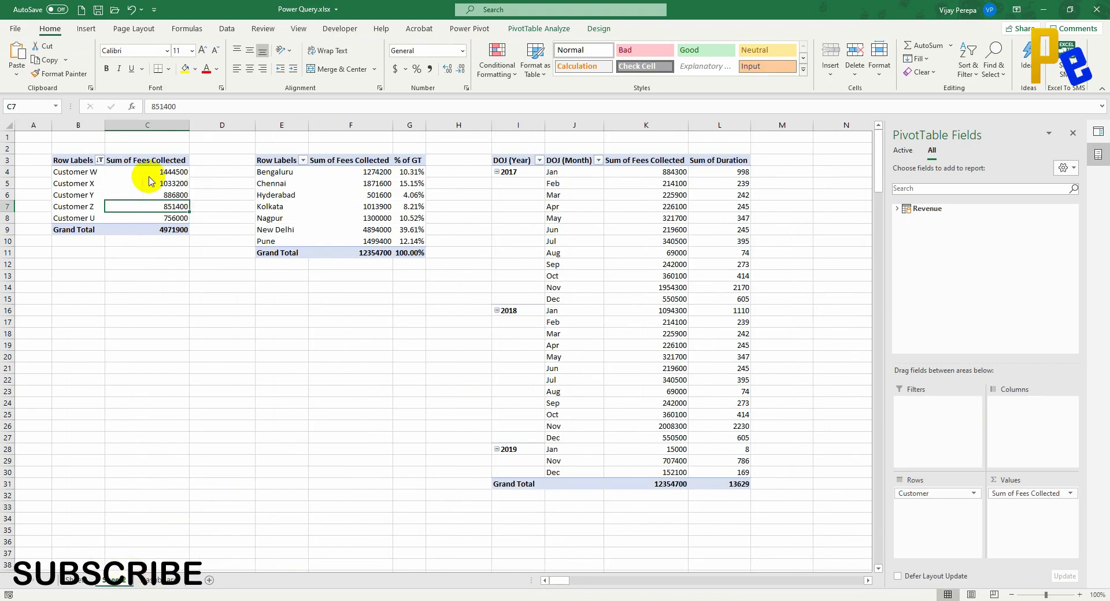
{"action": "key", "text": "alt+n"}
{"action": "key", "text": "c"}
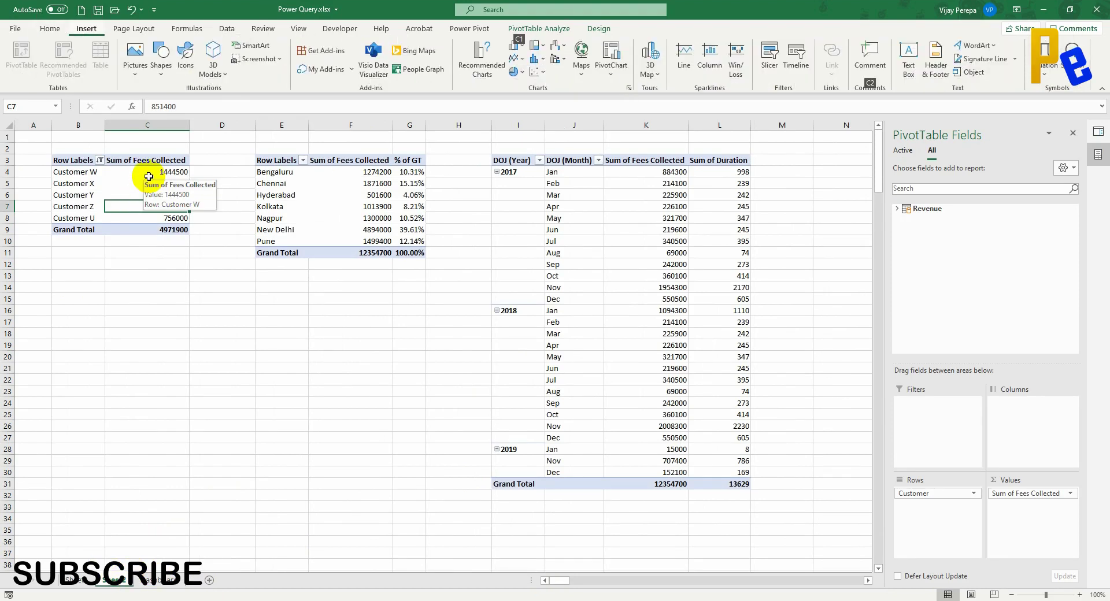
{"action": "key", "text": "1"}
{"action": "key", "text": "Return"}
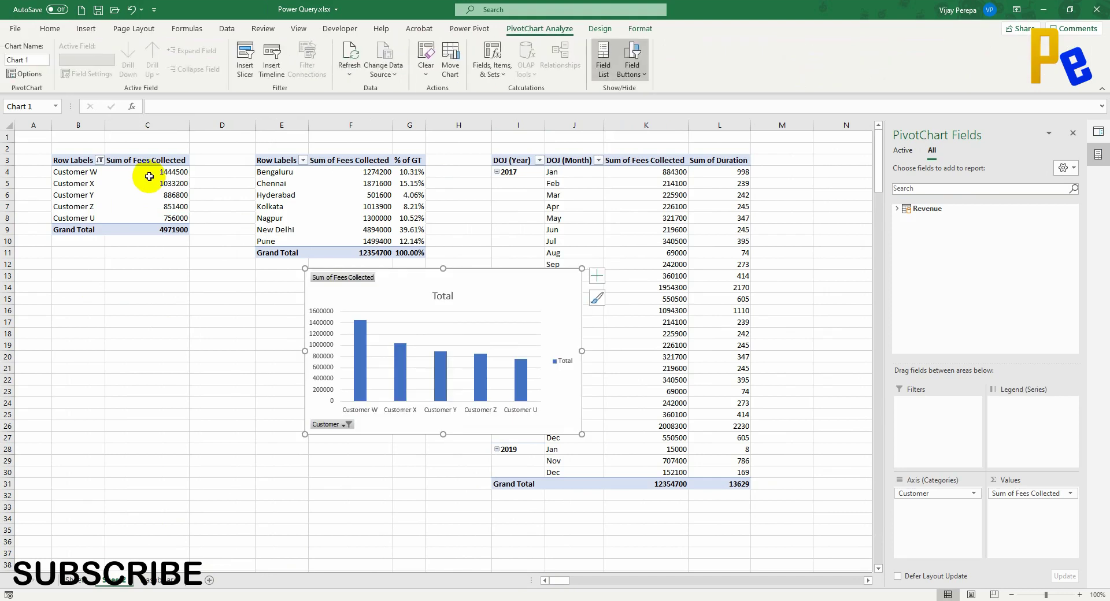
Step: Move the customer chart to the Dashboard sheet as an object and place it near cell A1
{"action": "left_click_drag", "start_coordinate": [522, 279], "coordinate": [323, 277]}
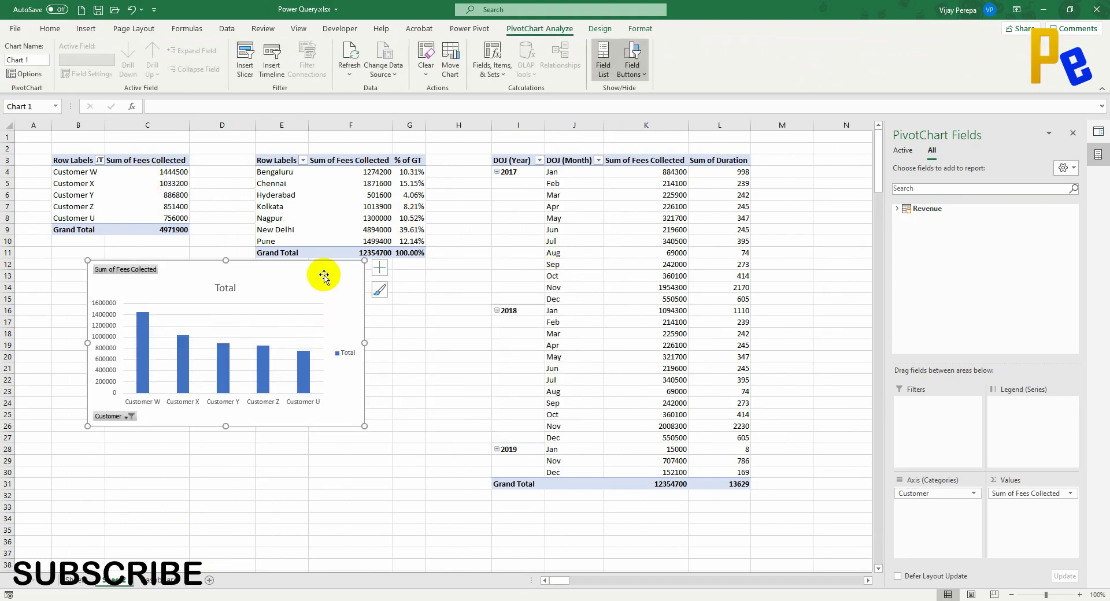
{"action": "right_click", "coordinate": [316, 269]}
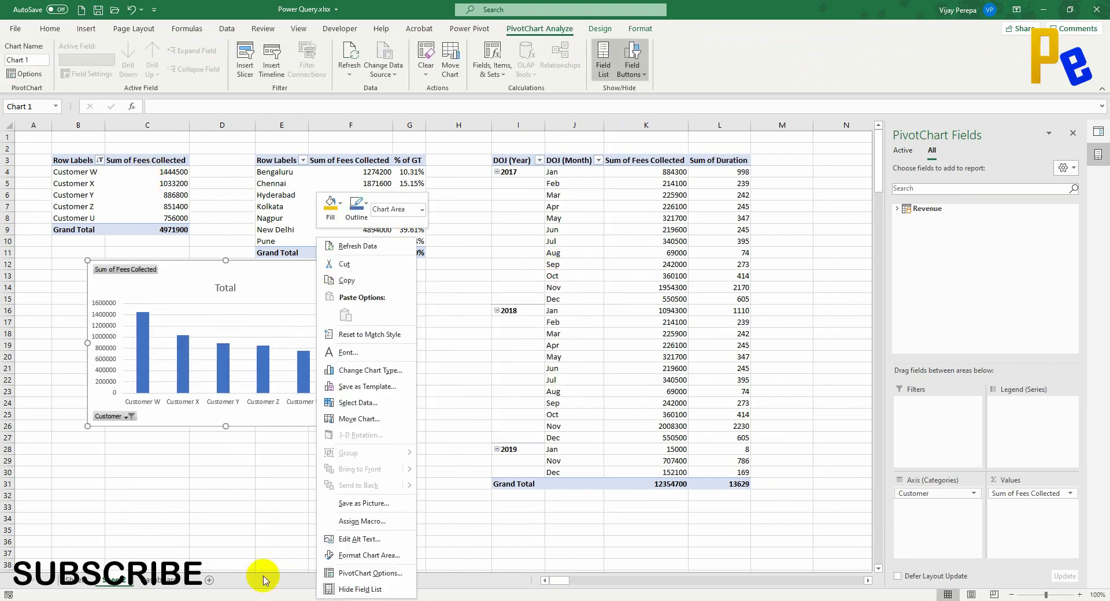
{"action": "left_click", "coordinate": [359, 419]}
{"action": "left_click", "coordinate": [387, 435]}
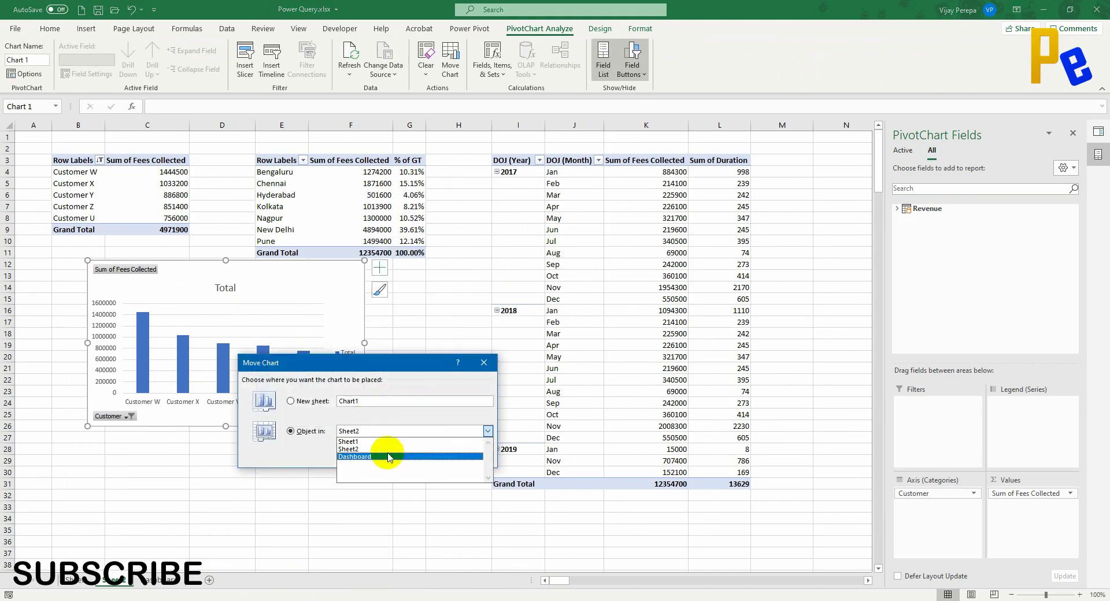
{"action": "left_click", "coordinate": [405, 455]}
{"action": "left_click", "coordinate": [422, 457]}
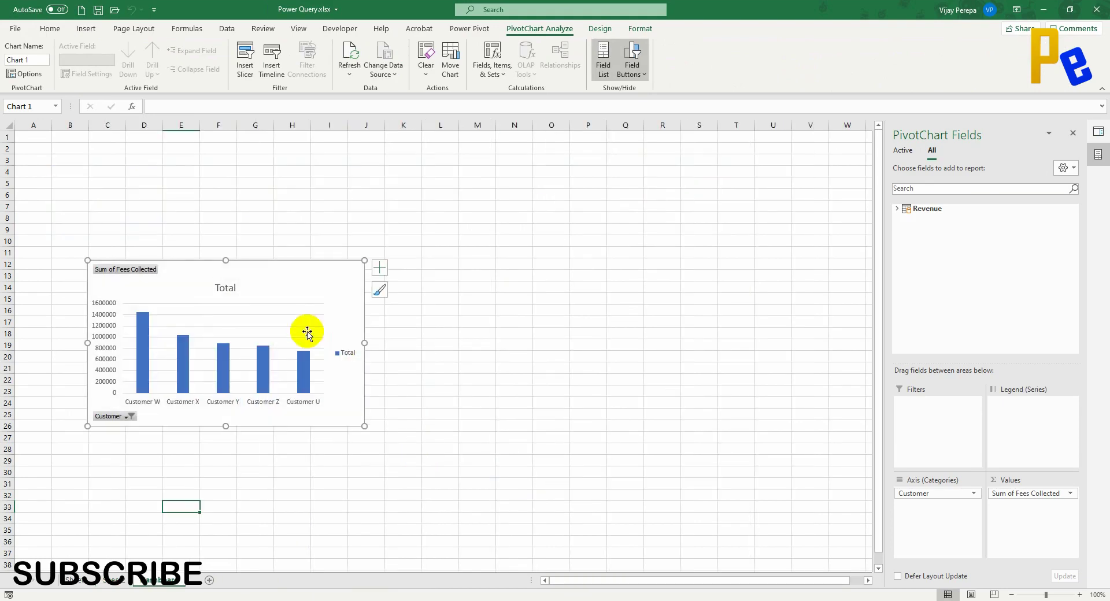
{"action": "left_click_drag", "start_coordinate": [305, 279], "coordinate": [242, 163]}
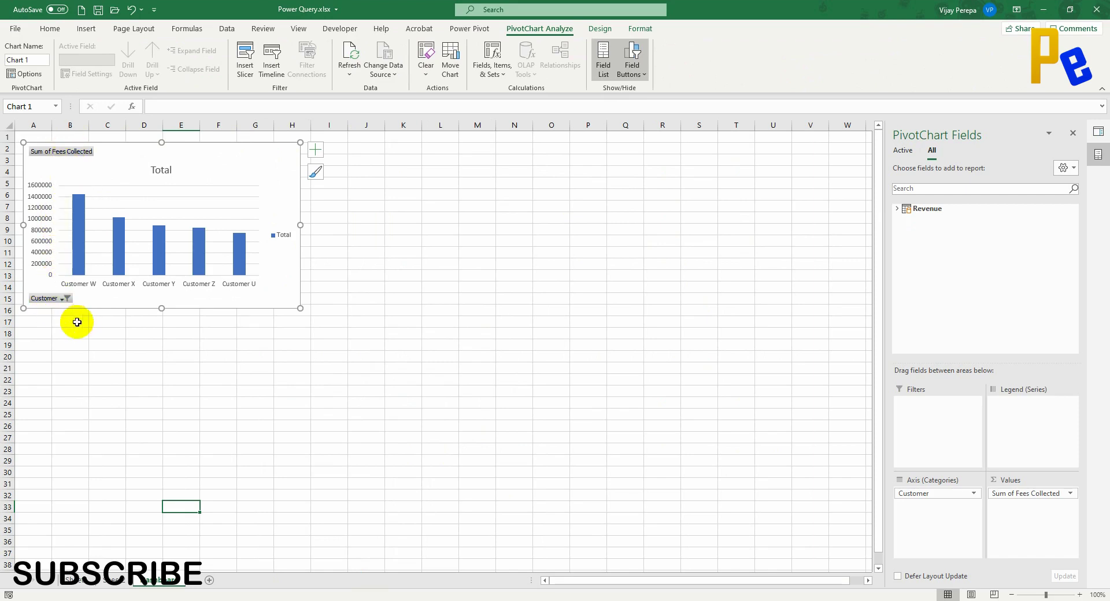
Step: Hide all field buttons on the customer chart and set its title to Top 5 Customers
{"action": "left_click", "coordinate": [635, 55]}
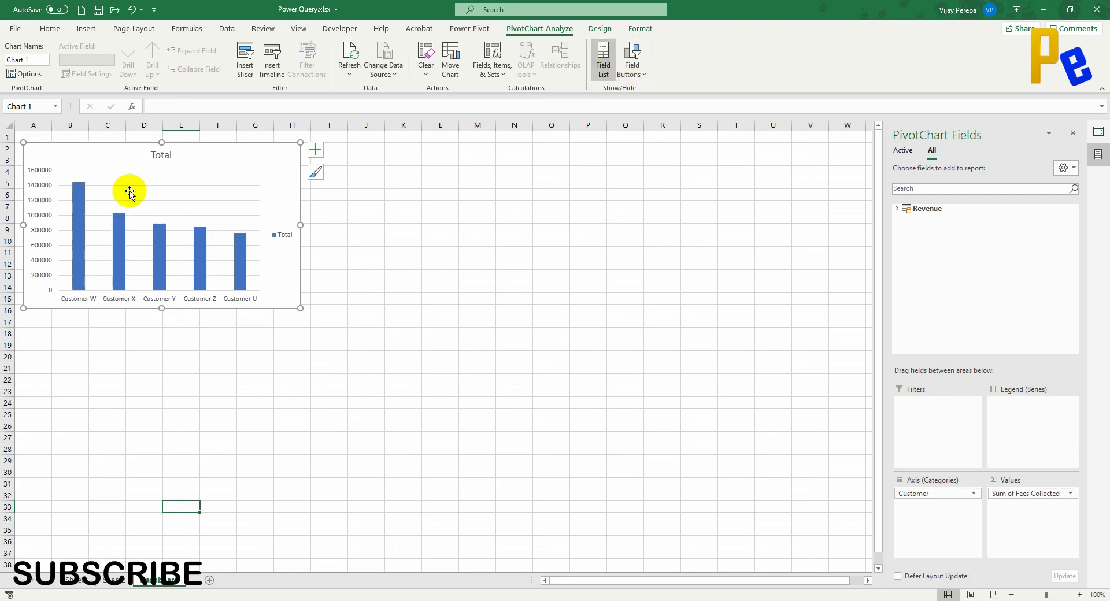
{"action": "left_click", "coordinate": [156, 161]}
{"action": "type", "text": "Top"}
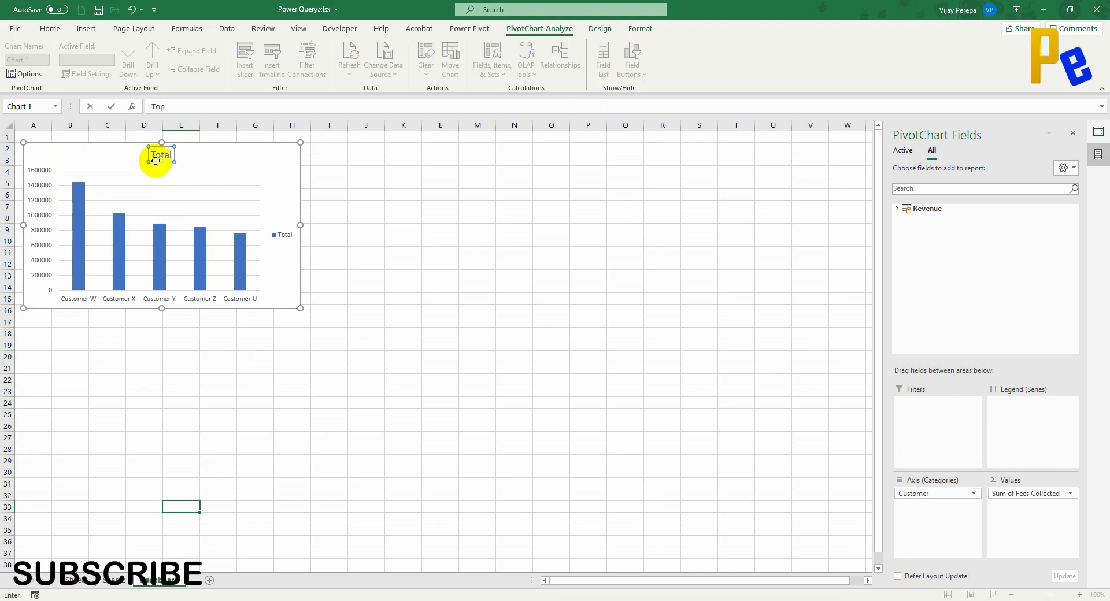
{"action": "key", "text": "Escape"}
{"action": "left_click", "coordinate": [161, 154]}
{"action": "type", "text": "Tot"}
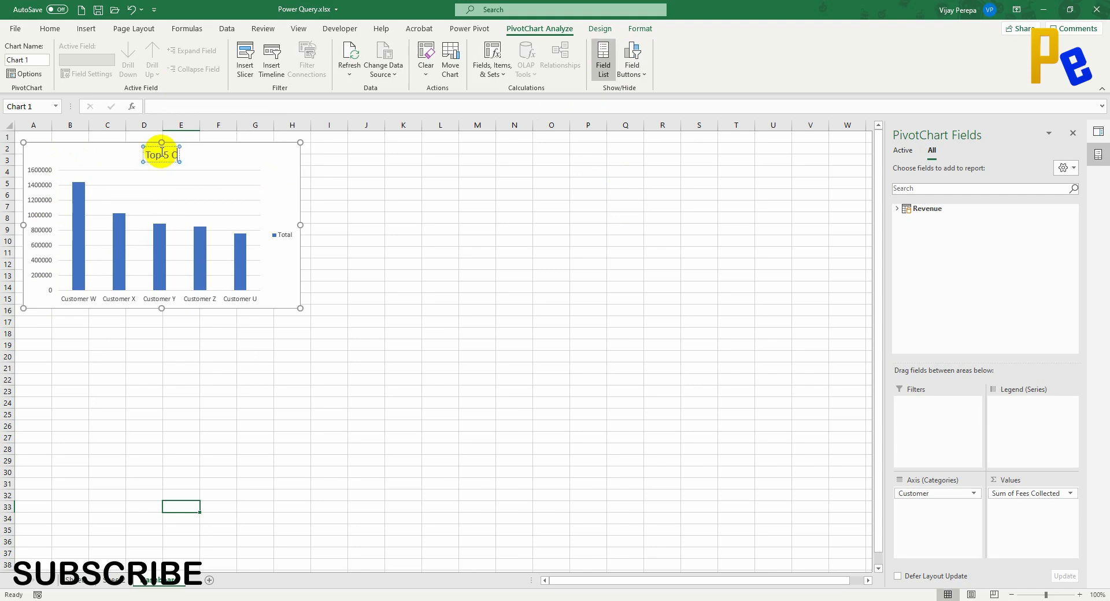
Step: Delete the vertical value axis and the legend from the Top 5 Customers chart
{"action": "left_click", "coordinate": [26, 180]}
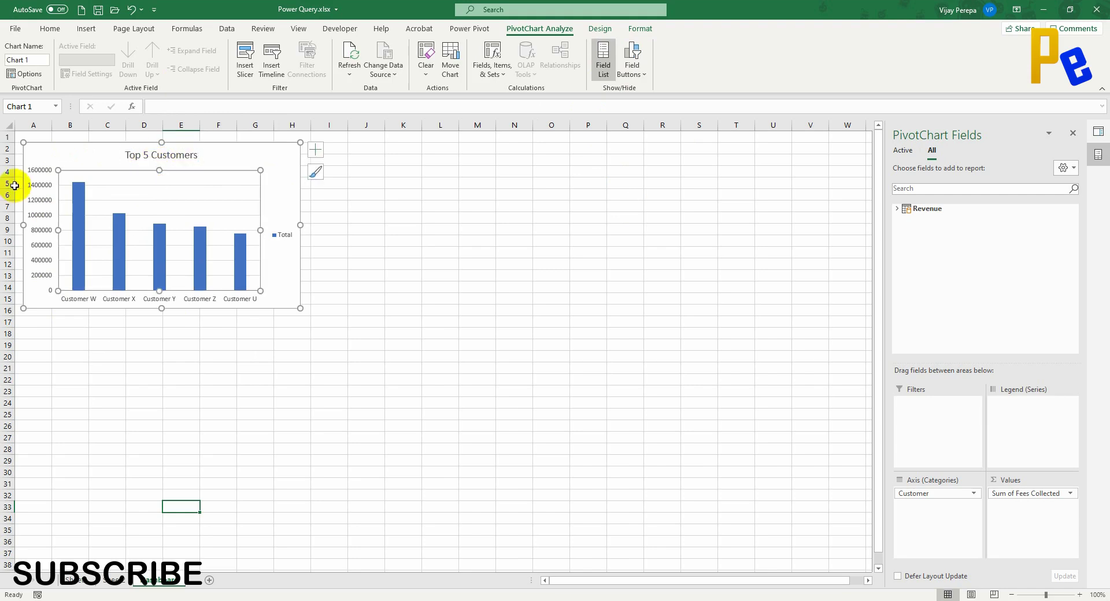
{"action": "key", "text": "Delete"}
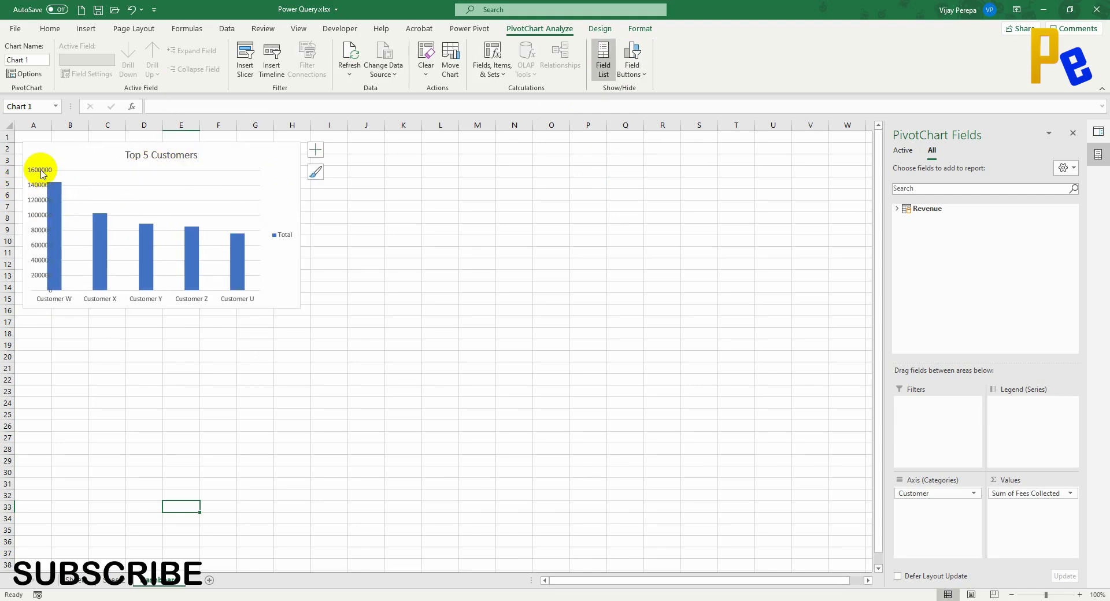
{"action": "key", "text": "Delete"}
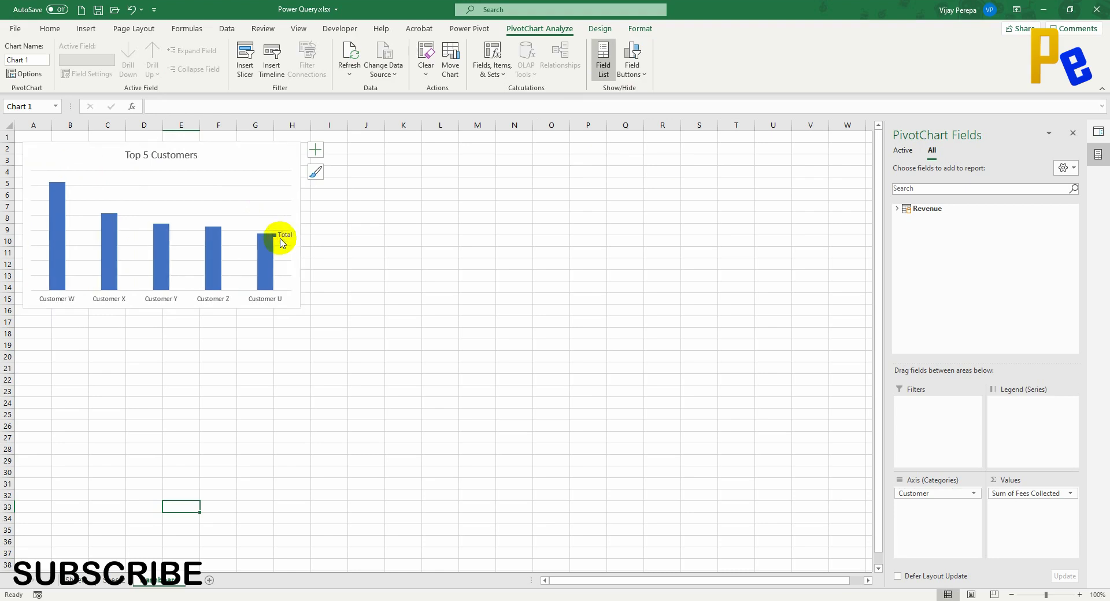
Step: Add data labels to the Top 5 Customers chart and enlarge the chart slightly
{"action": "left_click", "coordinate": [316, 151]}
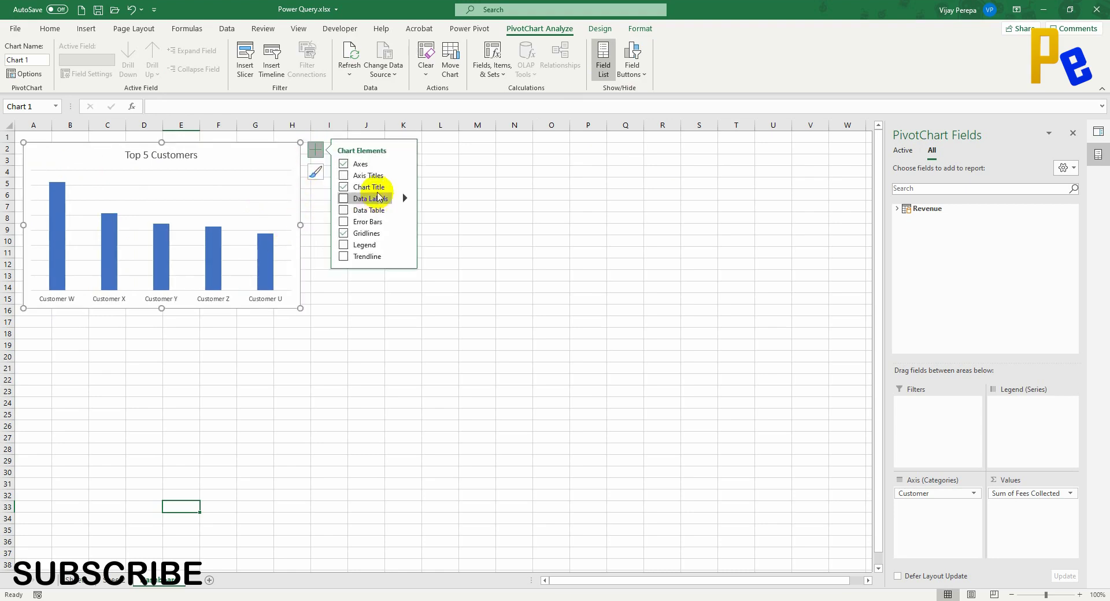
{"action": "left_click", "coordinate": [344, 199]}
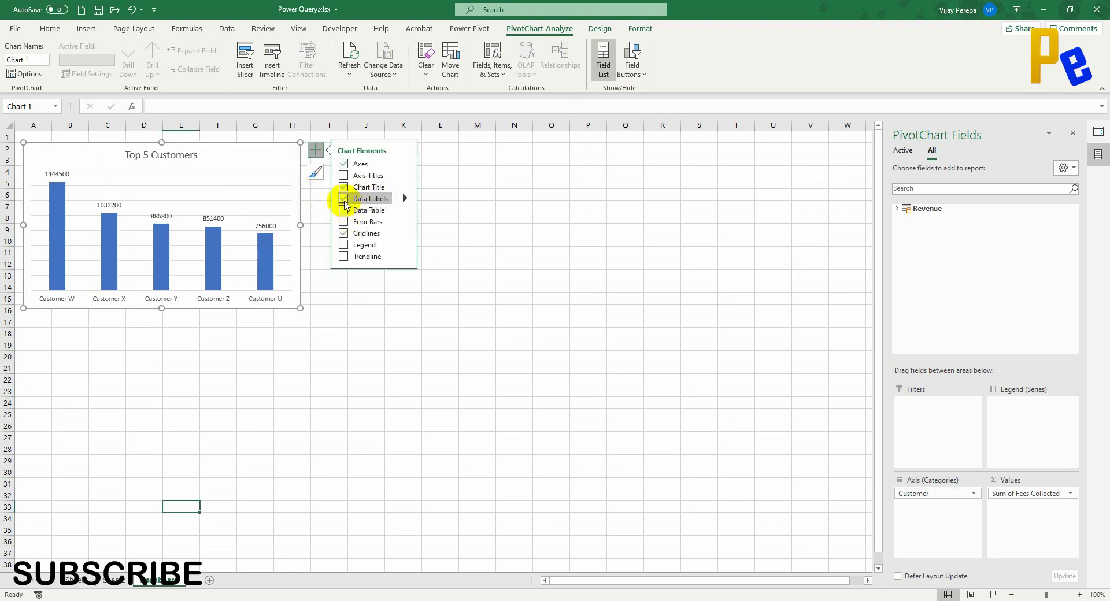
{"action": "left_click_drag", "start_coordinate": [300, 308], "coordinate": [307, 310]}
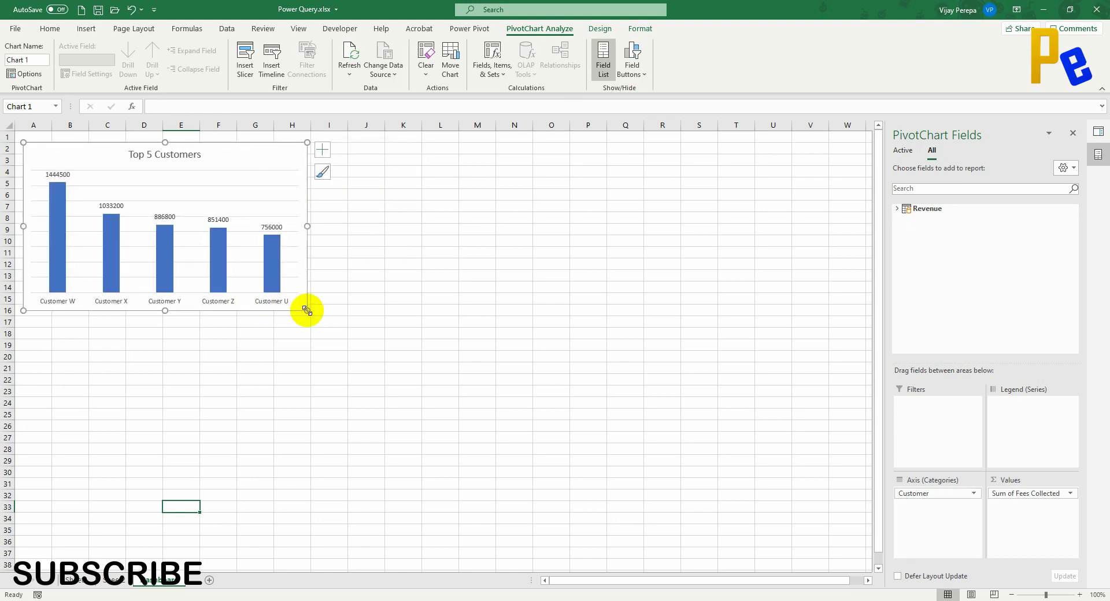
Step: Apply the chart style with wide columns, inside data labels and a shaded grey background to the Top 5 Customers chart
{"action": "left_click", "coordinate": [601, 29]}
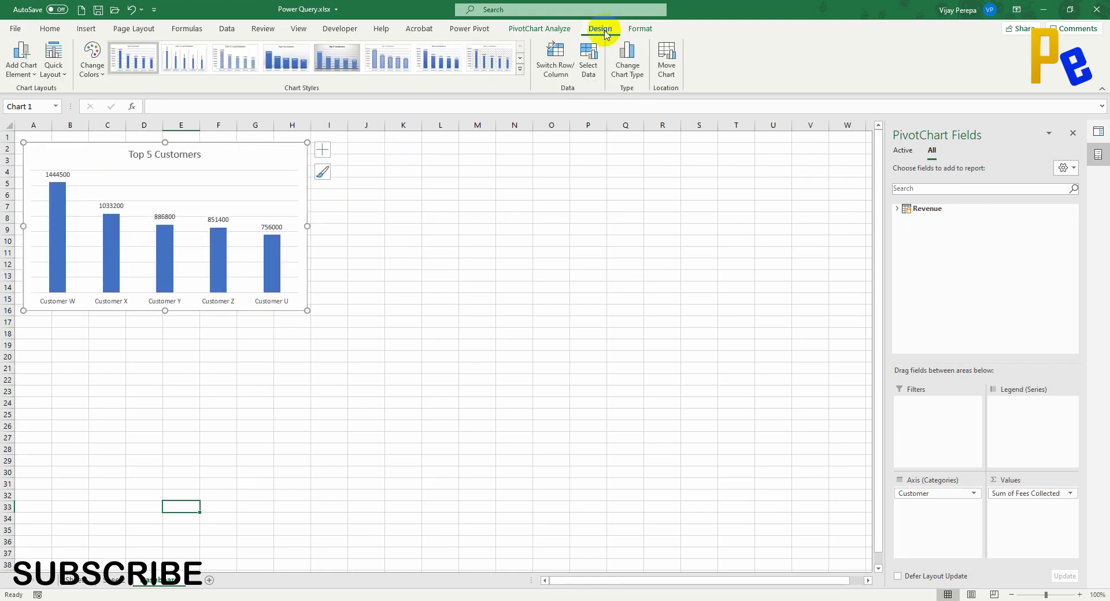
{"action": "left_click", "coordinate": [301, 66]}
{"action": "left_click", "coordinate": [283, 198]}
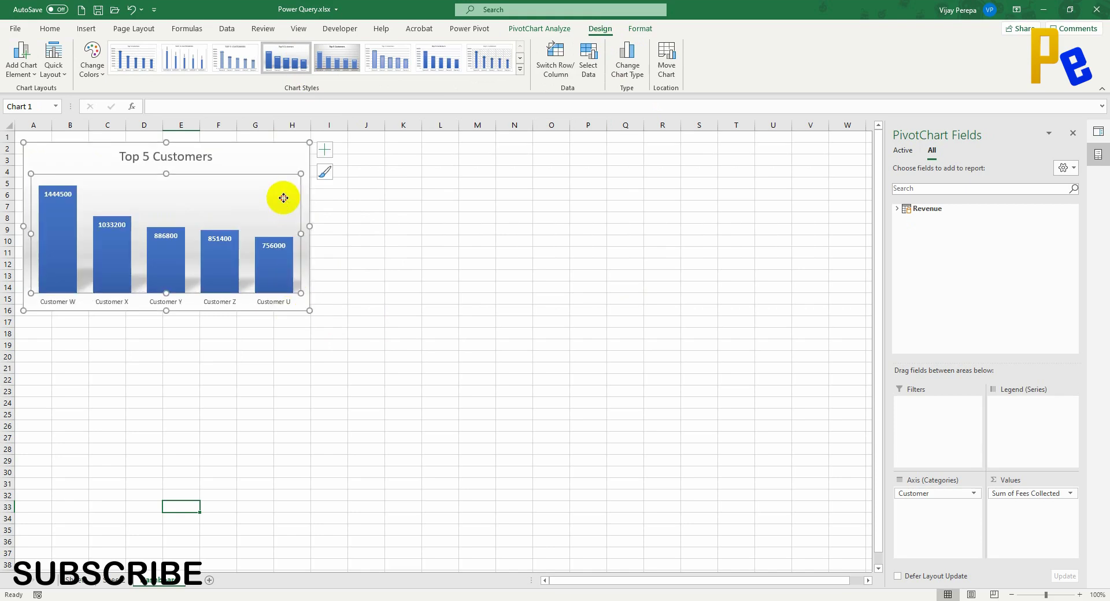
Step: Insert a combo PivotChart from the city PivotTable, with % of GT as Line with Markers on the secondary axis
{"action": "left_click", "coordinate": [117, 578]}
{"action": "left_click", "coordinate": [395, 195]}
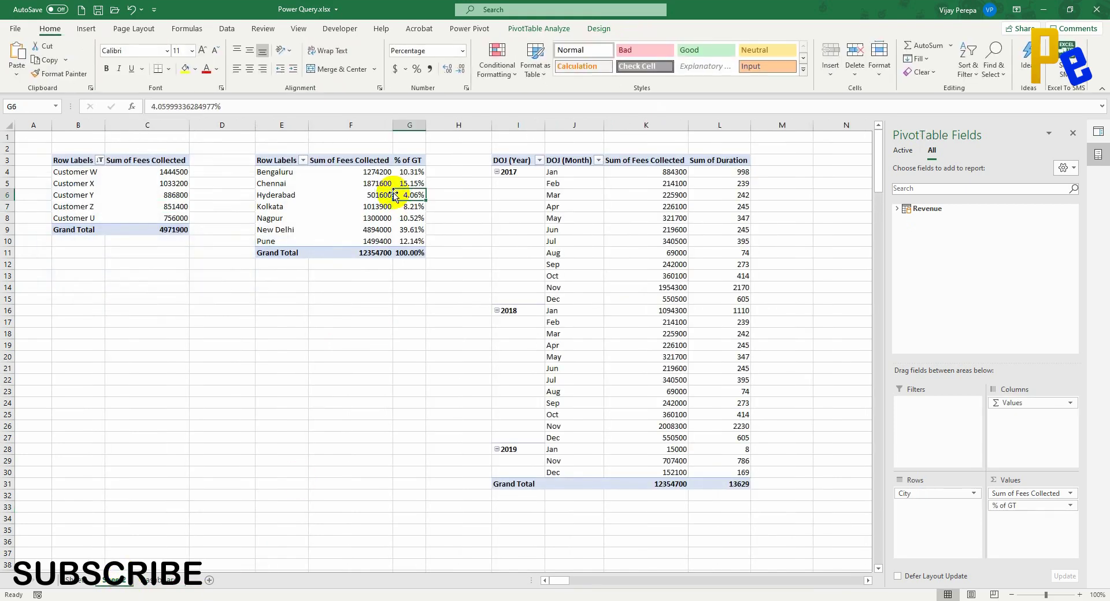
{"action": "key", "text": "alt+n"}
{"action": "key", "text": "r"}
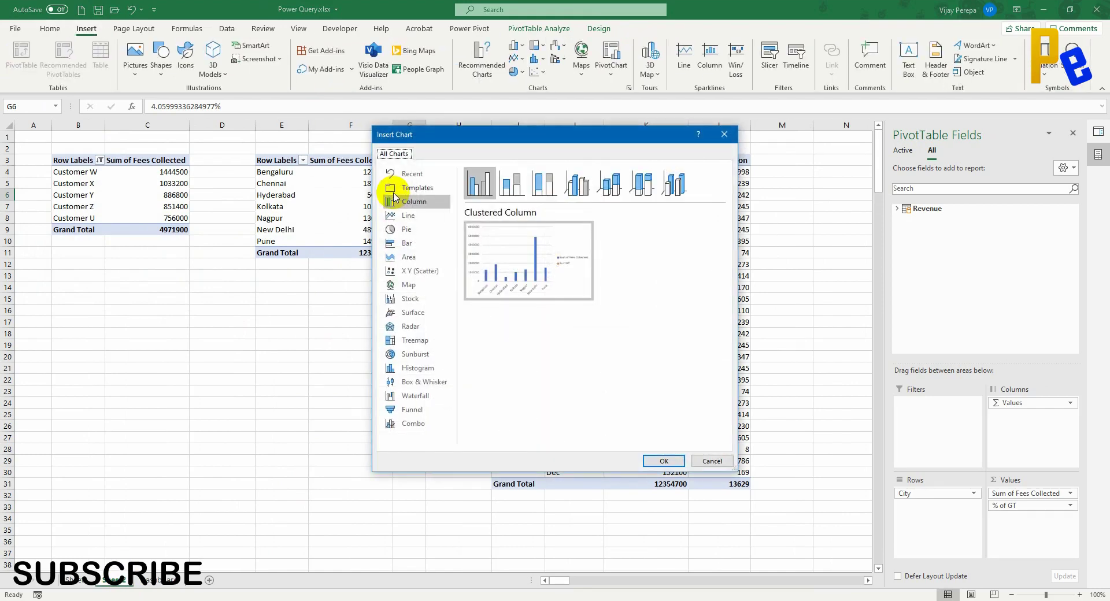
{"action": "left_click", "coordinate": [399, 424]}
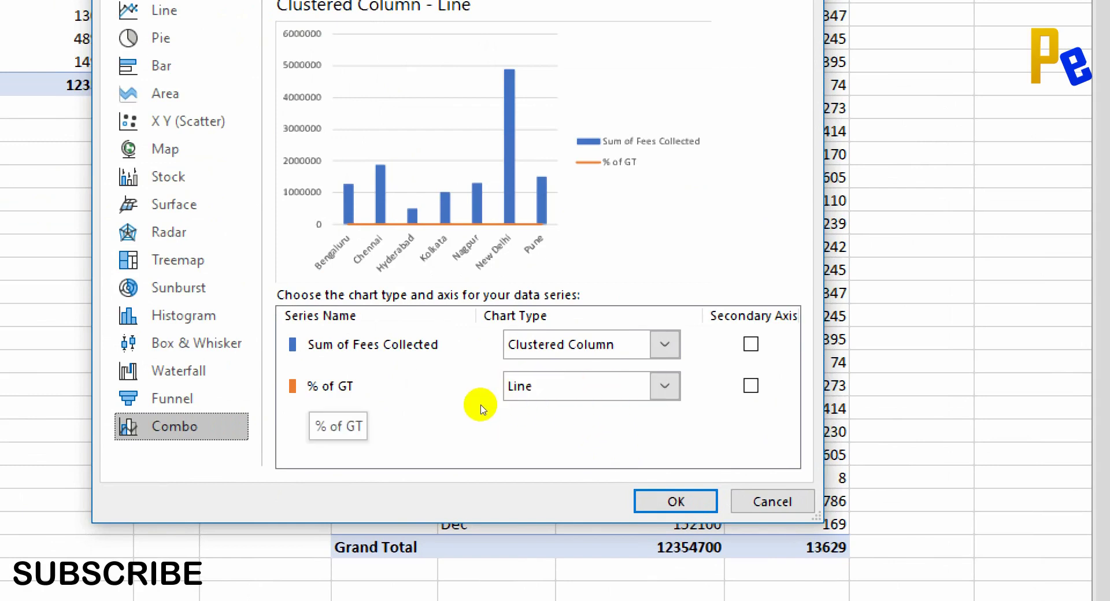
{"action": "left_click", "coordinate": [650, 399]}
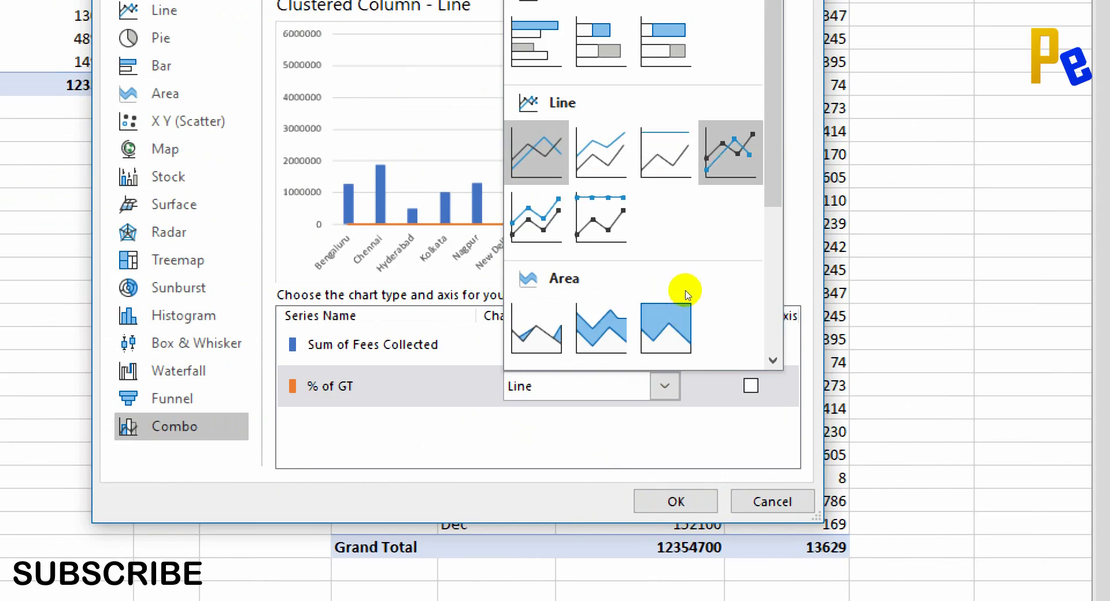
{"action": "key", "text": "Return"}
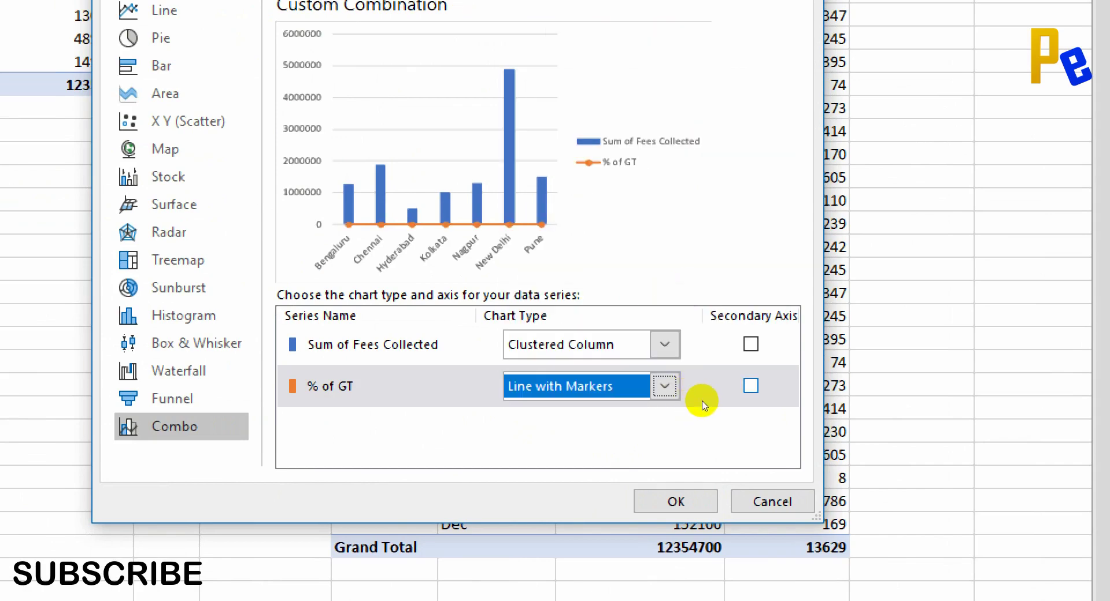
{"action": "left_click", "coordinate": [751, 386]}
{"action": "left_click", "coordinate": [676, 501]}
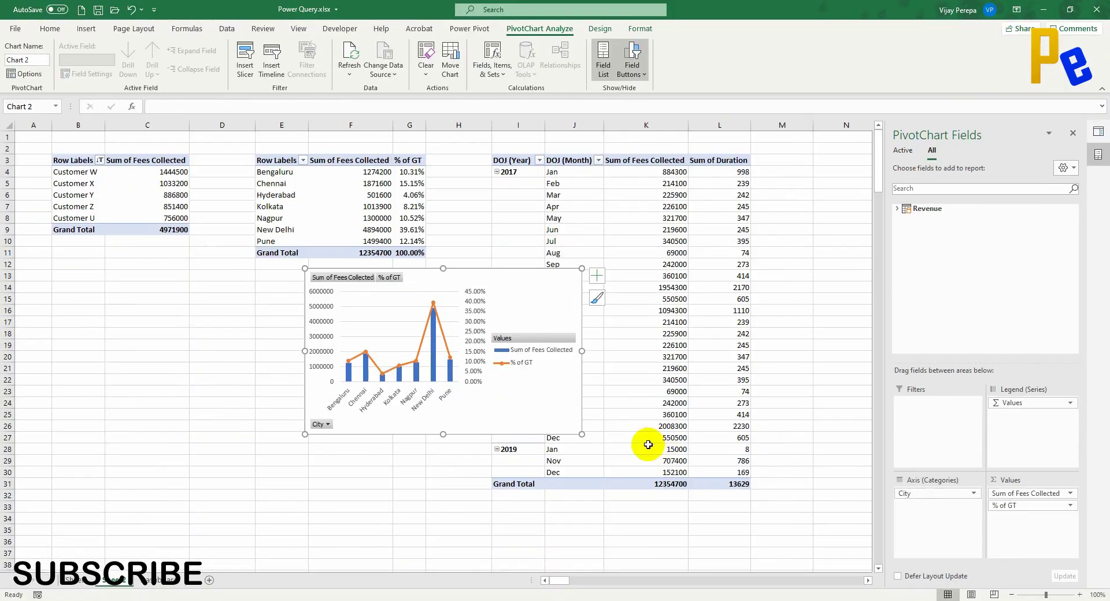
Step: Move the city combo chart to the Dashboard sheet as an object, place it beside the Top 5 Customers chart and enlarge it slightly
{"action": "right_click", "coordinate": [516, 286]}
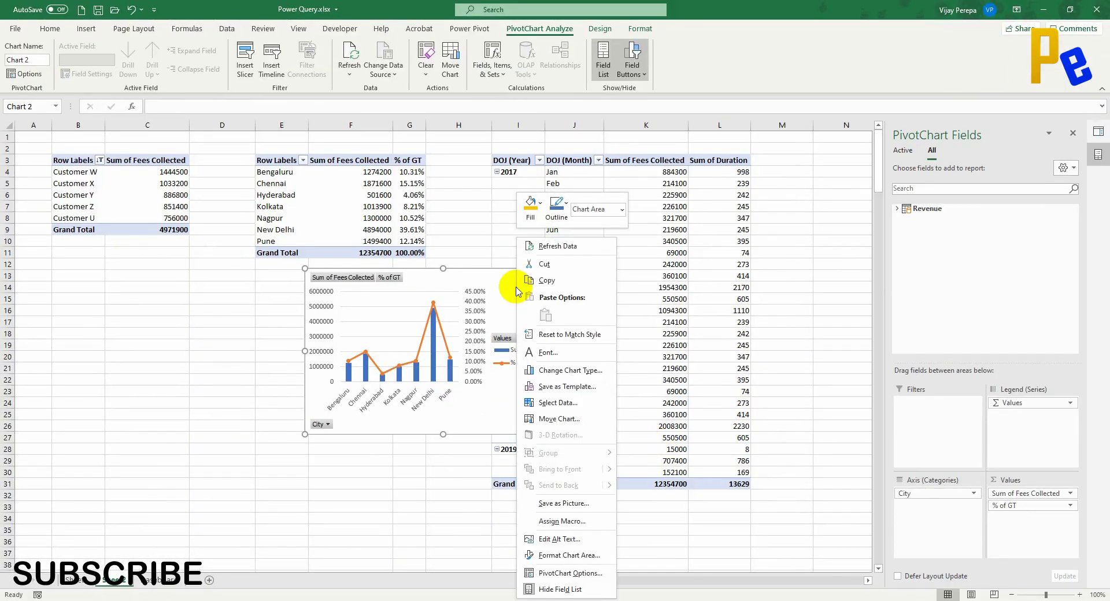
{"action": "left_click", "coordinate": [544, 417]}
{"action": "left_click", "coordinate": [555, 425]}
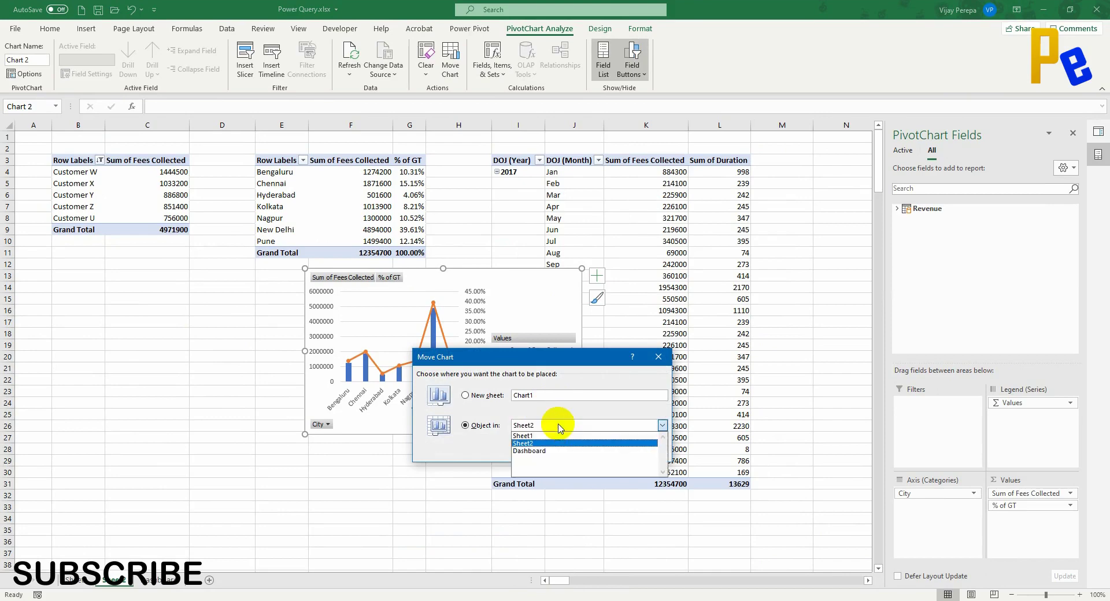
{"action": "left_click", "coordinate": [552, 451]}
{"action": "left_click", "coordinate": [601, 455]}
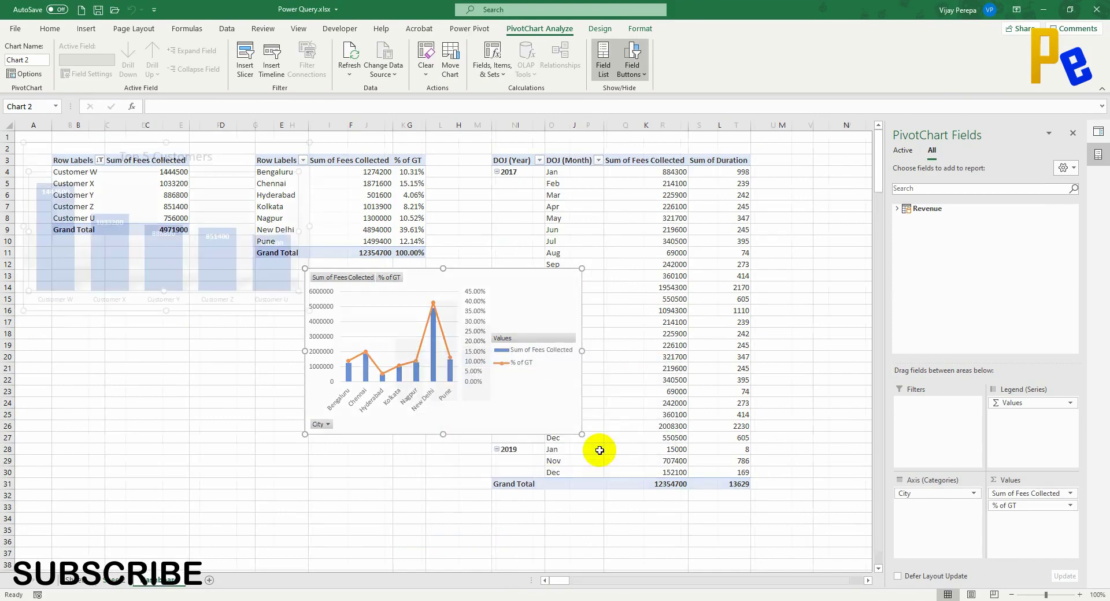
{"action": "mouse_move", "coordinate": [528, 307]}
{"action": "left_mouse_down"}
{"action": "mouse_move", "coordinate": [568, 208]}
{"action": "mouse_move", "coordinate": [530, 154]}
{"action": "mouse_move", "coordinate": [516, 159]}
{"action": "mouse_move", "coordinate": [526, 178]}
{"action": "mouse_move", "coordinate": [516, 159]}
{"action": "left_mouse_up"}
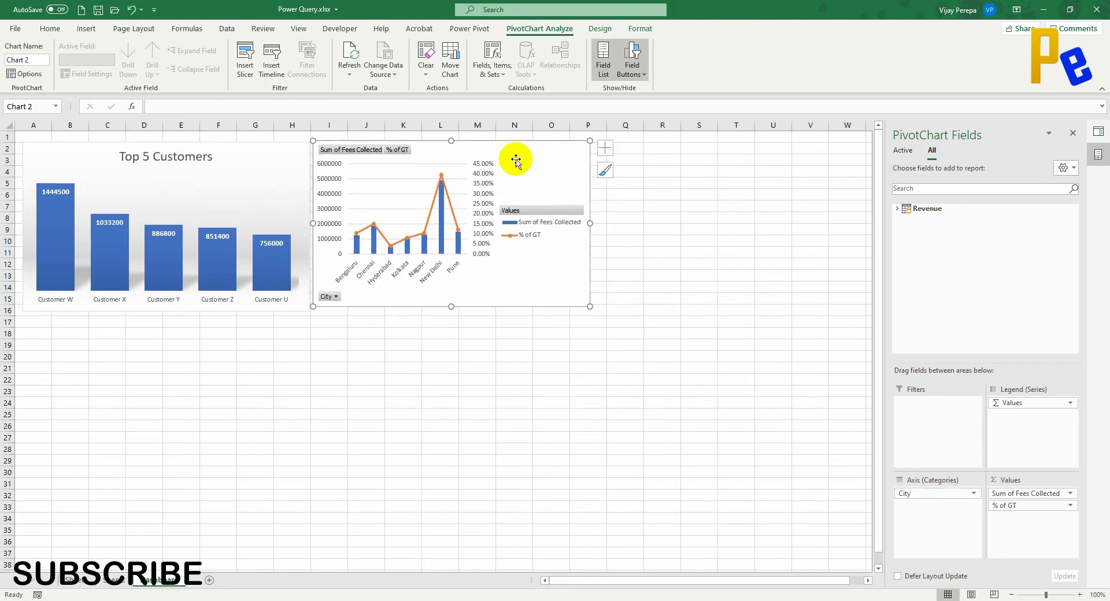
{"action": "mouse_move", "coordinate": [588, 308]}
{"action": "left_mouse_down"}
{"action": "mouse_move", "coordinate": [597, 321]}
{"action": "mouse_move", "coordinate": [598, 310]}
{"action": "left_mouse_up"}
Step: Apply the dark-background chart style to the city combo chart and hide all its field buttons
{"action": "left_click", "coordinate": [605, 30]}
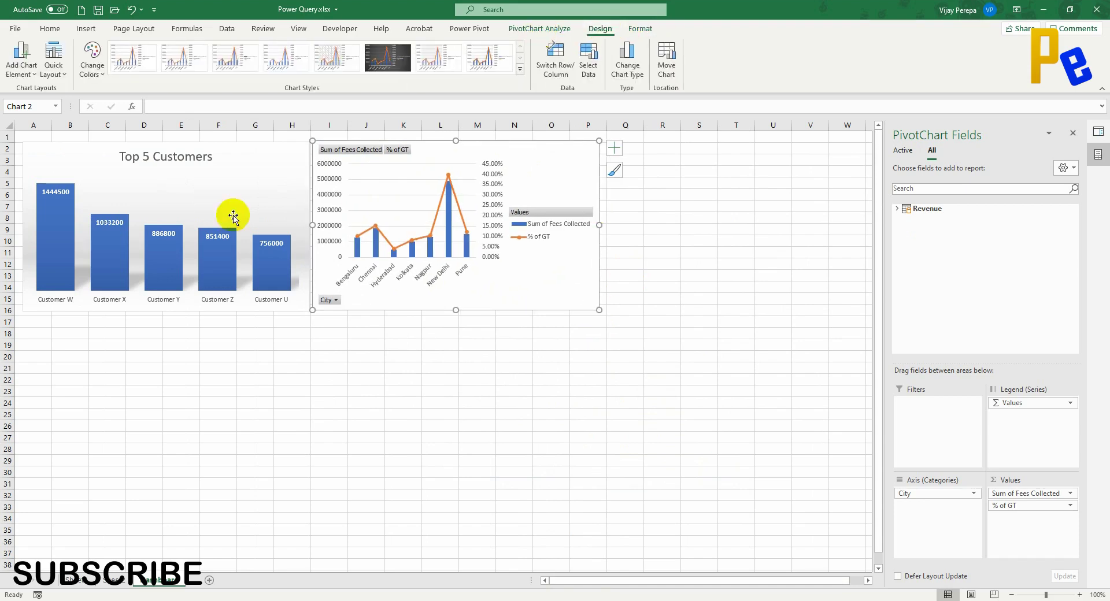
{"action": "left_click", "coordinate": [383, 66]}
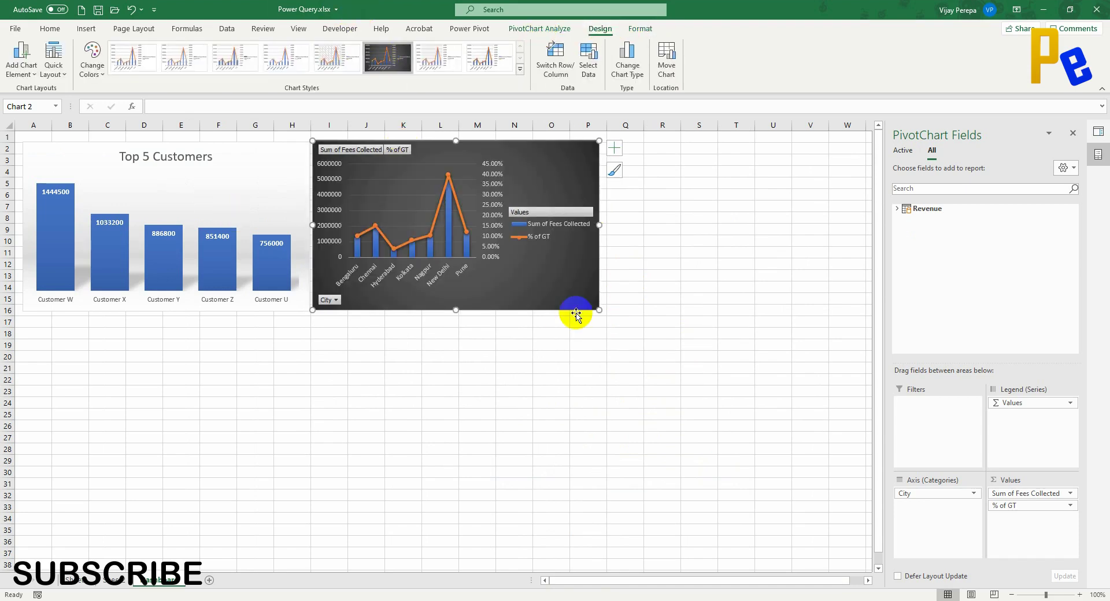
{"action": "left_click", "coordinate": [548, 31]}
{"action": "left_click", "coordinate": [632, 55]}
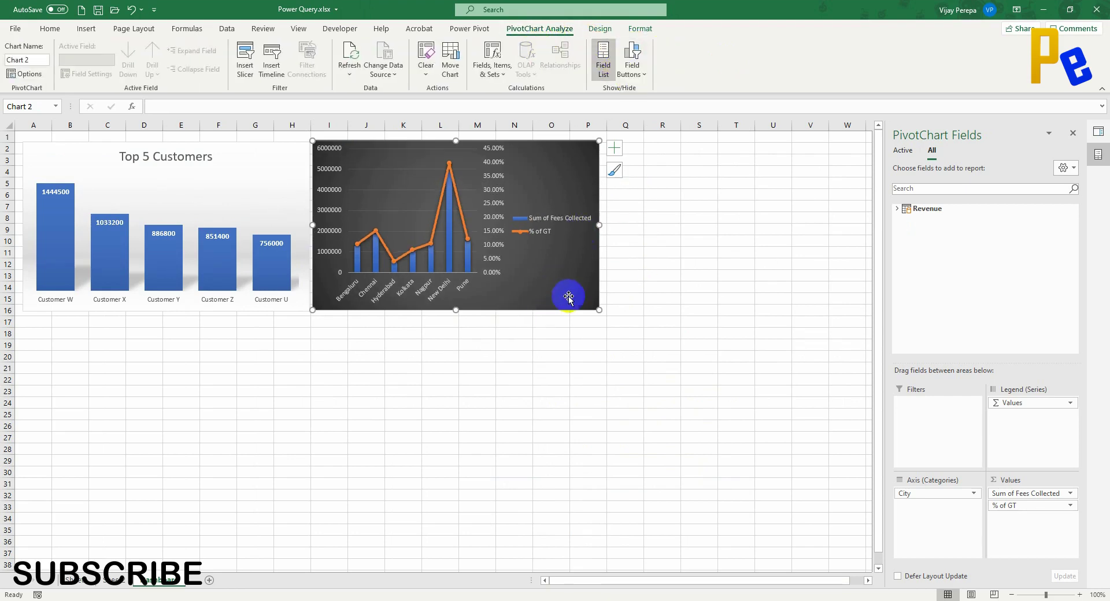
Step: Set the text fill of both value axes on the city combo chart to a dark grey and enlarge the chart slightly
{"action": "left_click", "coordinate": [354, 234]}
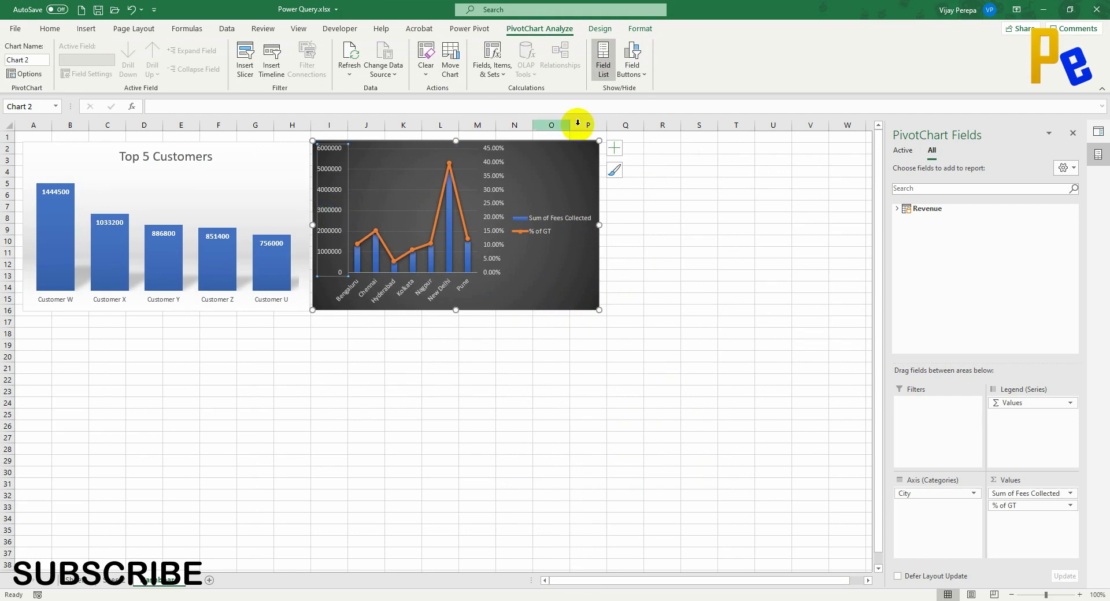
{"action": "left_click", "coordinate": [638, 30]}
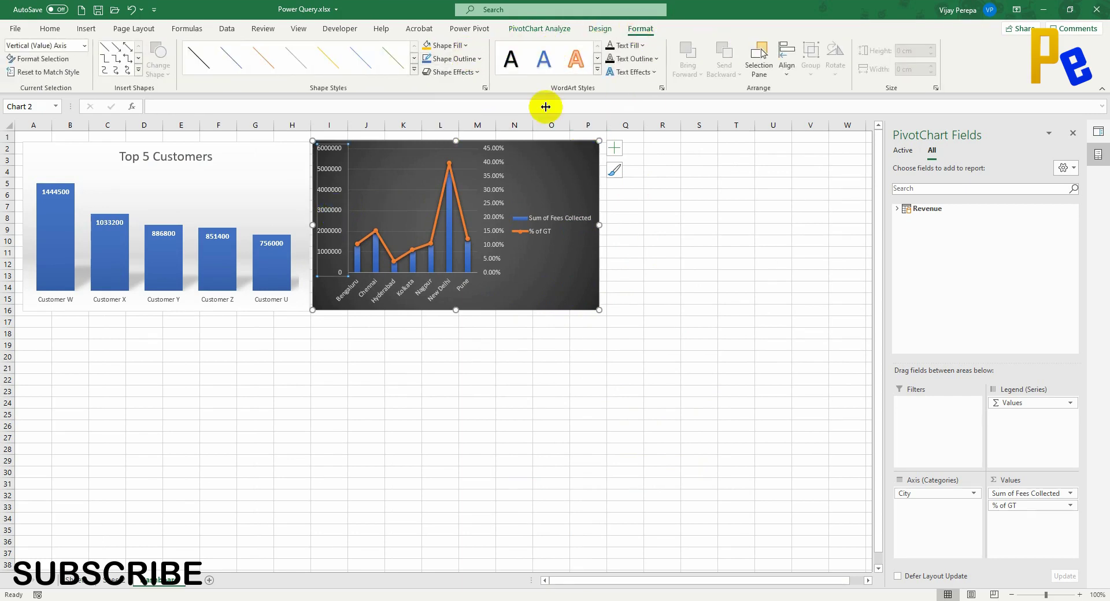
{"action": "left_click", "coordinate": [641, 45]}
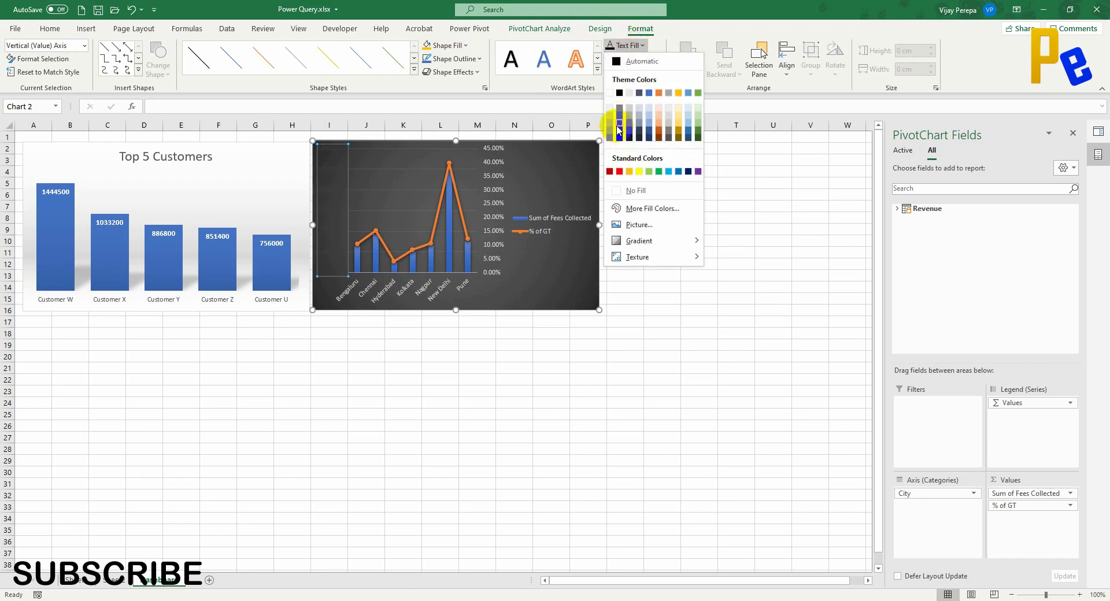
{"action": "left_click", "coordinate": [619, 128]}
{"action": "left_click", "coordinate": [487, 168]}
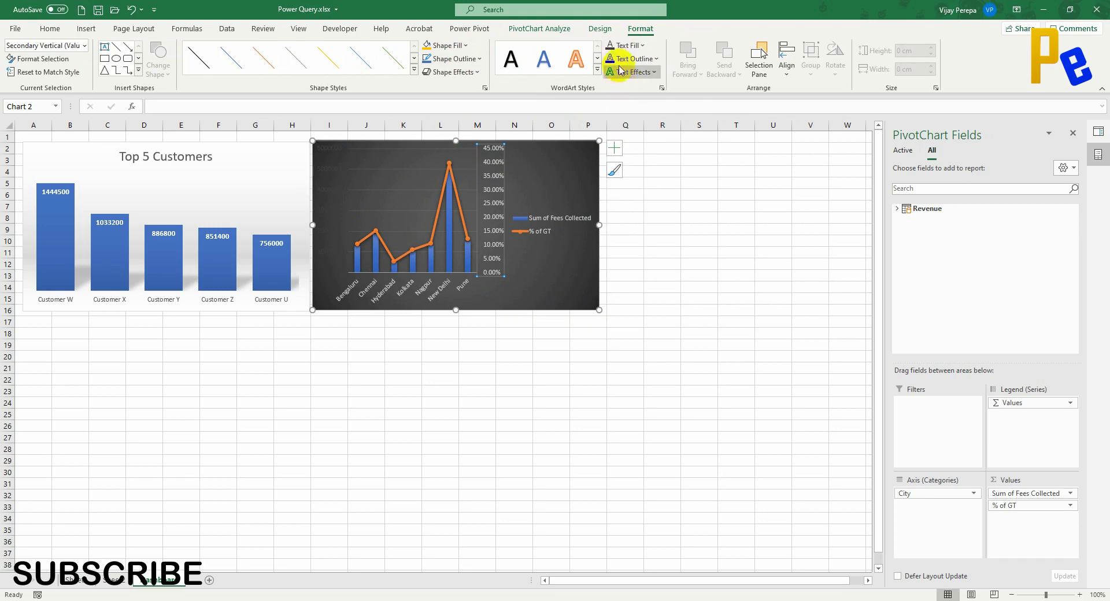
{"action": "left_click", "coordinate": [646, 173]}
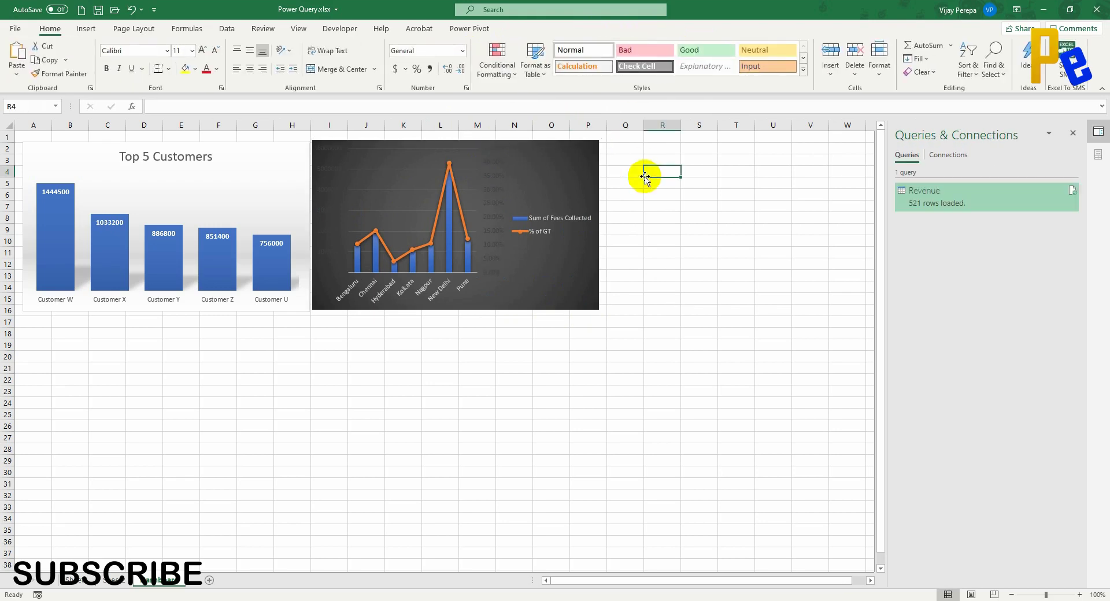
{"action": "left_click", "coordinate": [625, 321]}
{"action": "left_click", "coordinate": [588, 294]}
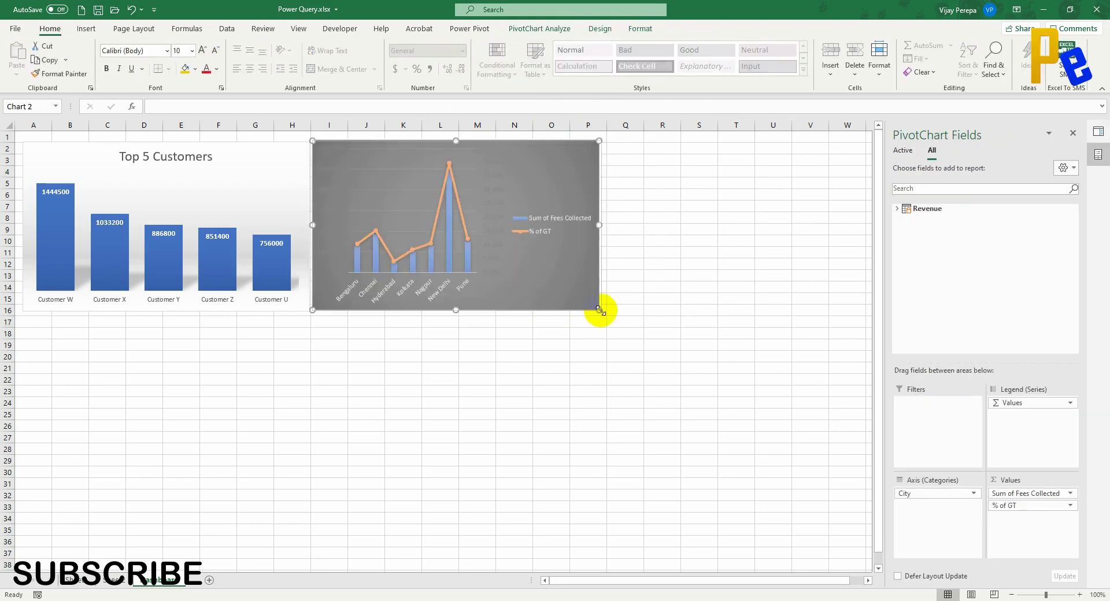
{"action": "left_click", "coordinate": [501, 357]}
Step: Insert a clustered column PivotChart from the DOJ year and month PivotTable and hide all its field buttons
{"action": "left_click", "coordinate": [114, 580]}
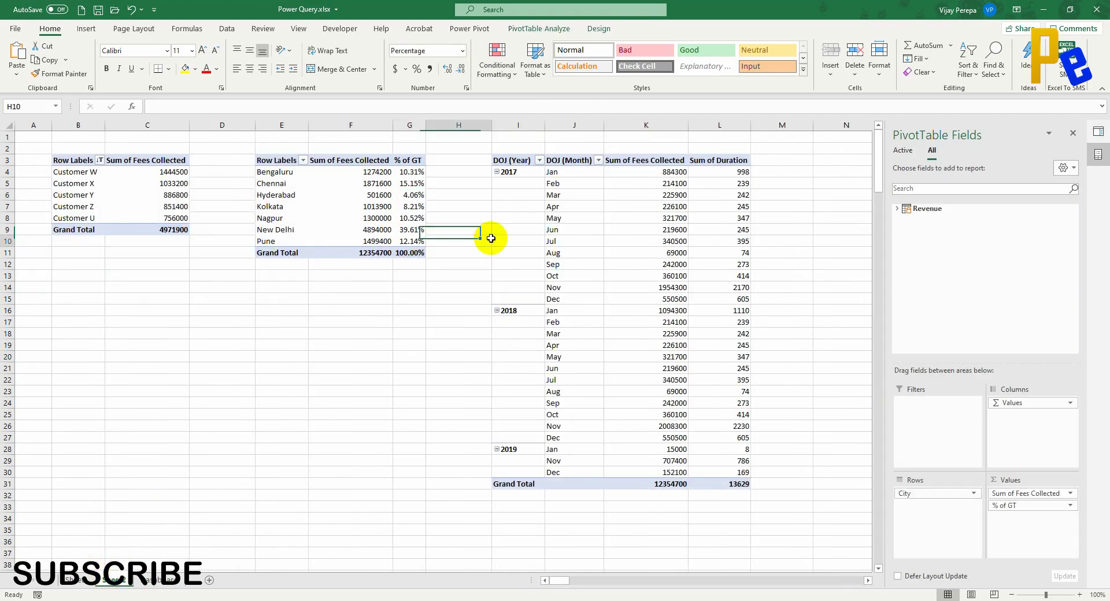
{"action": "left_click", "coordinate": [586, 236]}
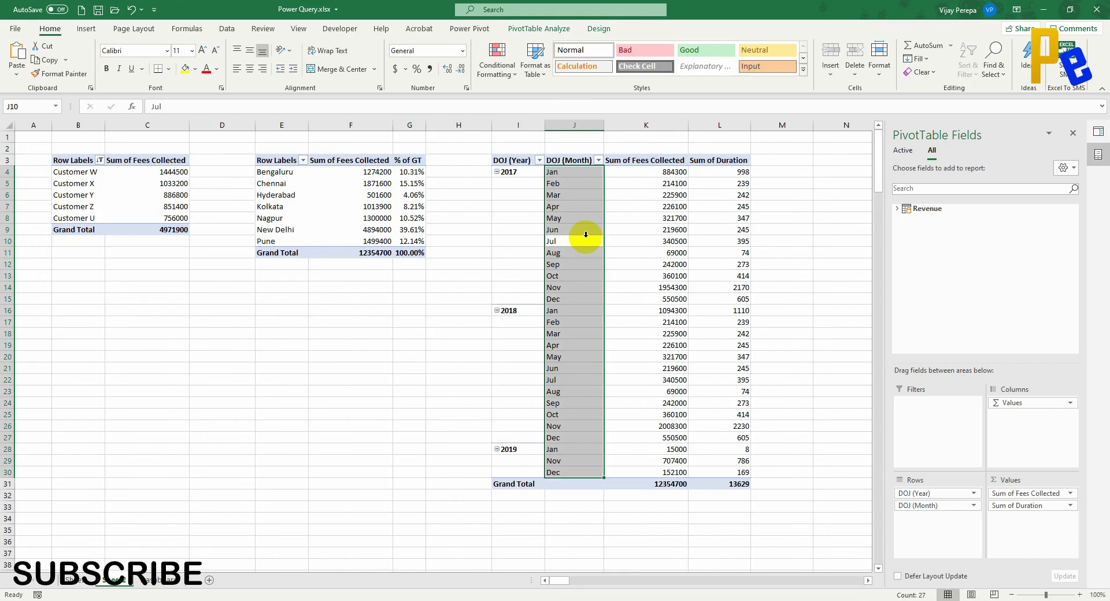
{"action": "key", "text": "alt+m"}
{"action": "key", "text": "alt"}
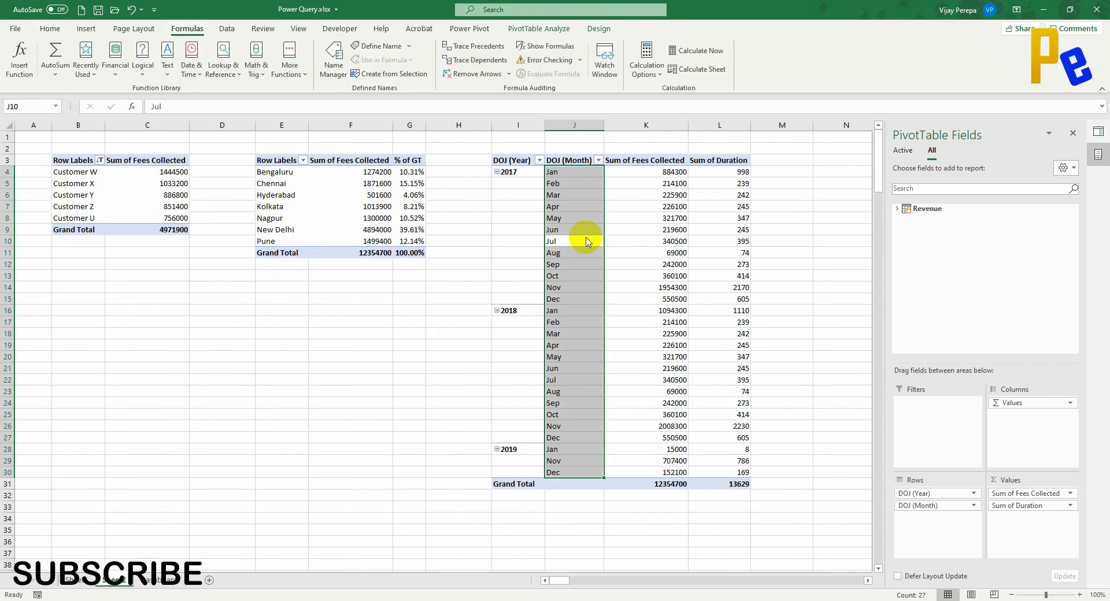
{"action": "key", "text": "alt+n"}
{"action": "key", "text": "c"}
{"action": "key", "text": "1"}
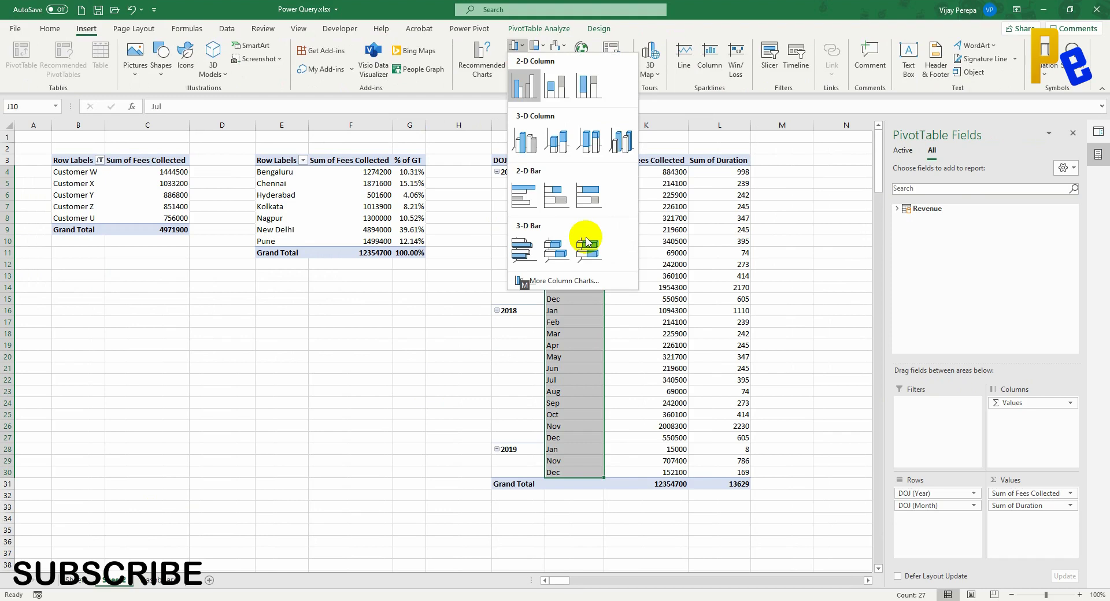
{"action": "key", "text": "Return"}
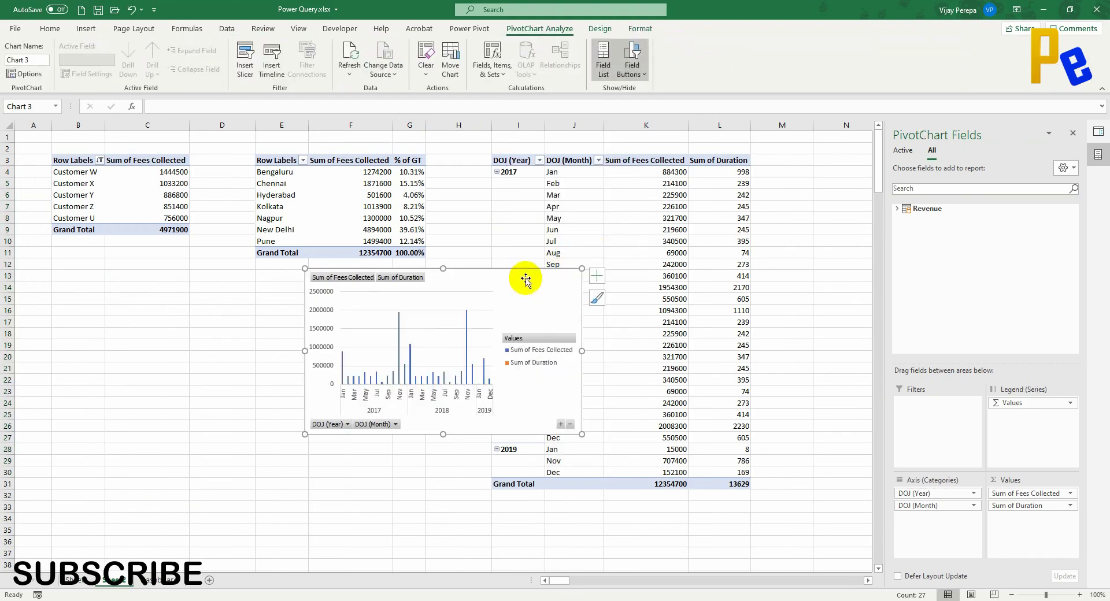
{"action": "left_click", "coordinate": [633, 58]}
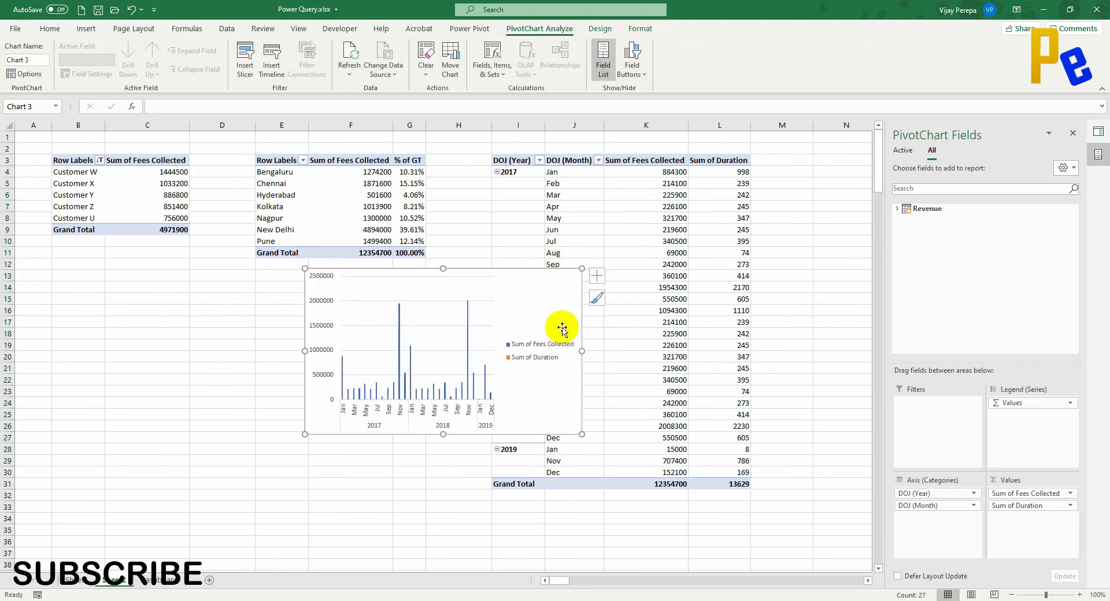
Step: Move the date chart to the Dashboard sheet as an object, place it below the other charts and widen it to span both
{"action": "right_click", "coordinate": [534, 309]}
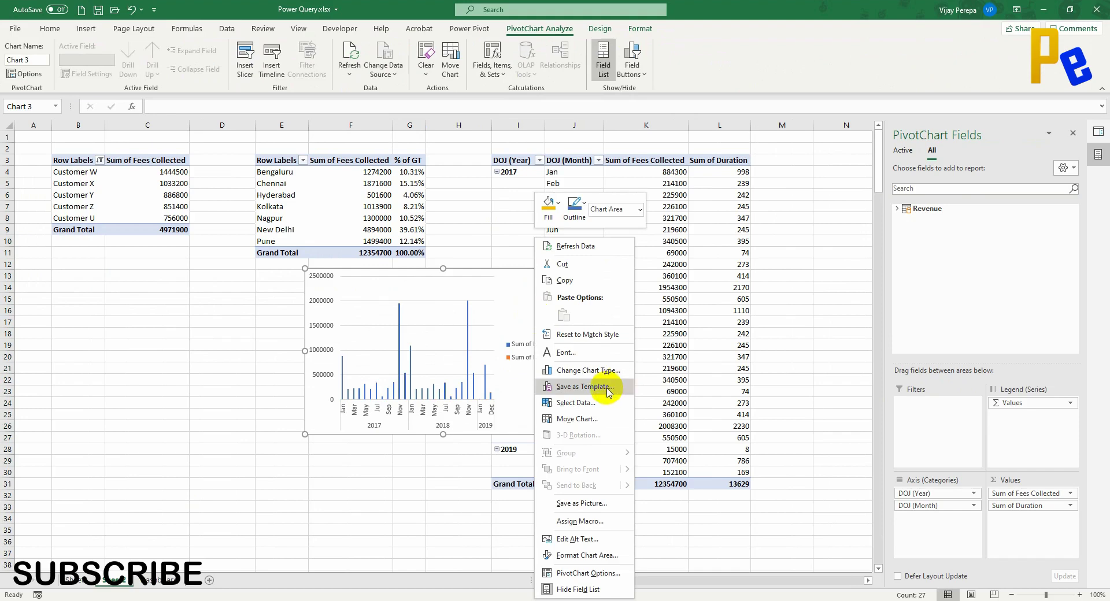
{"action": "left_click", "coordinate": [577, 418]}
{"action": "left_click", "coordinate": [590, 433]}
{"action": "left_click", "coordinate": [568, 459]}
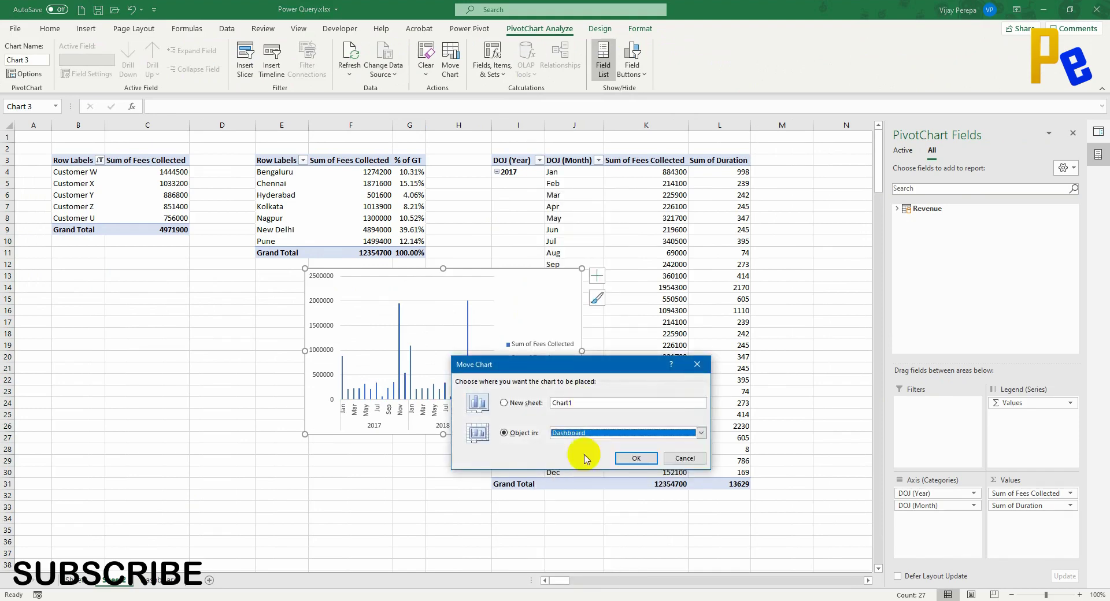
{"action": "left_click", "coordinate": [636, 456]}
{"action": "left_click_drag", "start_coordinate": [530, 296], "coordinate": [247, 345]}
{"action": "left_click_drag", "start_coordinate": [298, 491], "coordinate": [604, 475]}
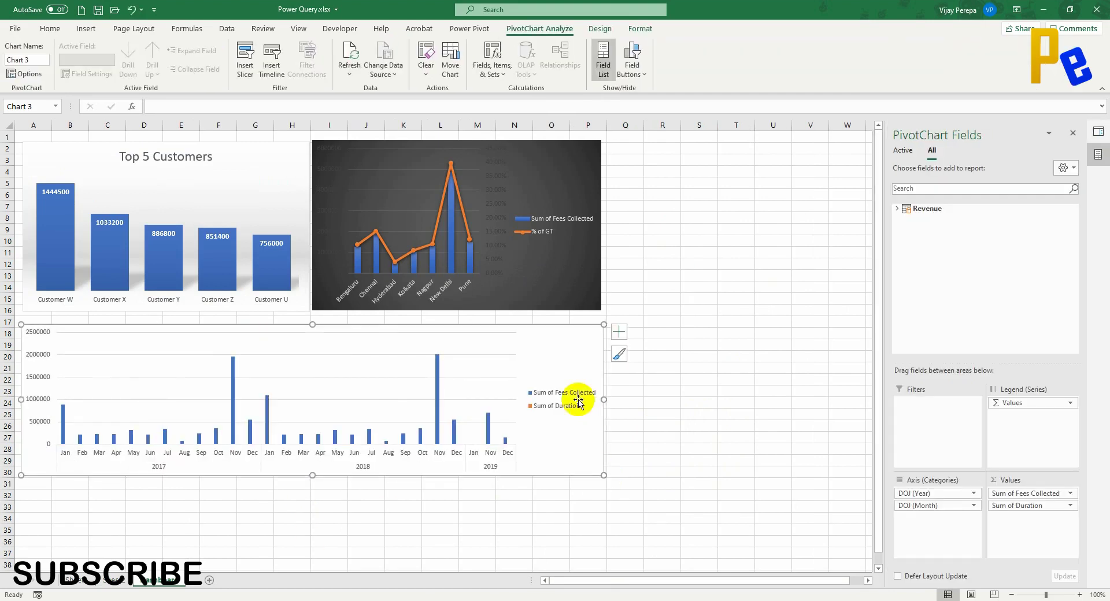
Step: Delete the legend and the vertical value axis from the date chart, undoing any accidental deletion of the whole chart
{"action": "key", "text": "Escape"}
{"action": "key", "text": "Delete"}
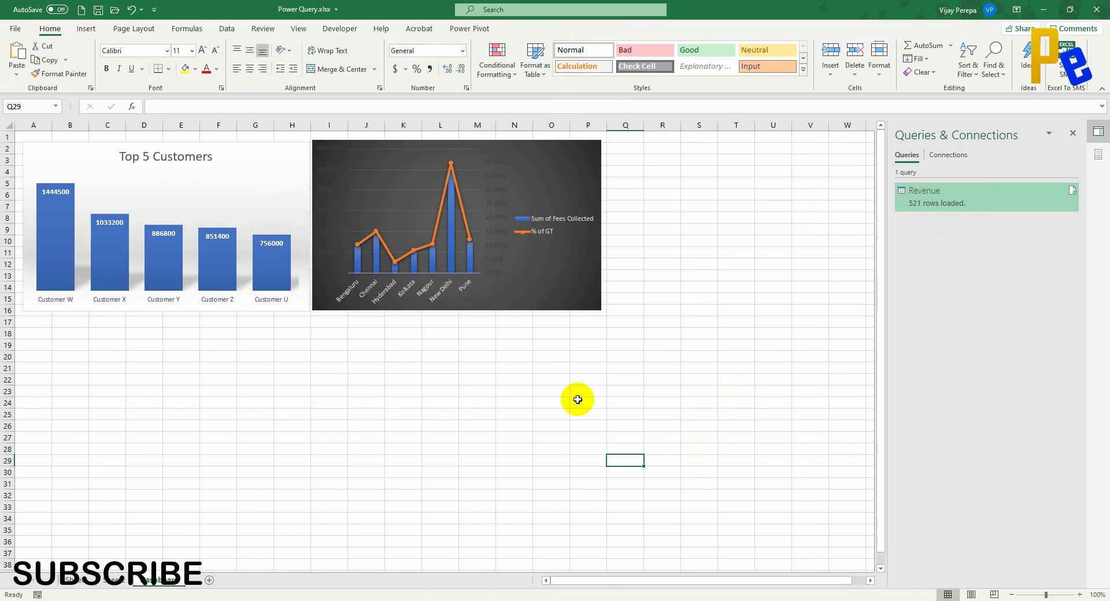
{"action": "key", "text": "ctrl+z"}
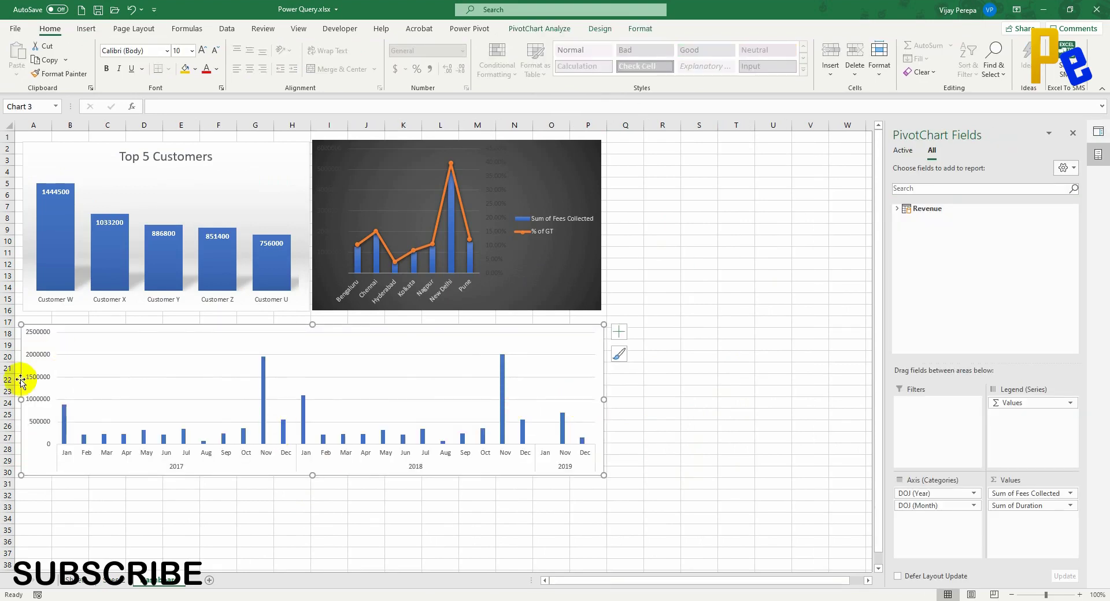
{"action": "key", "text": "Delete"}
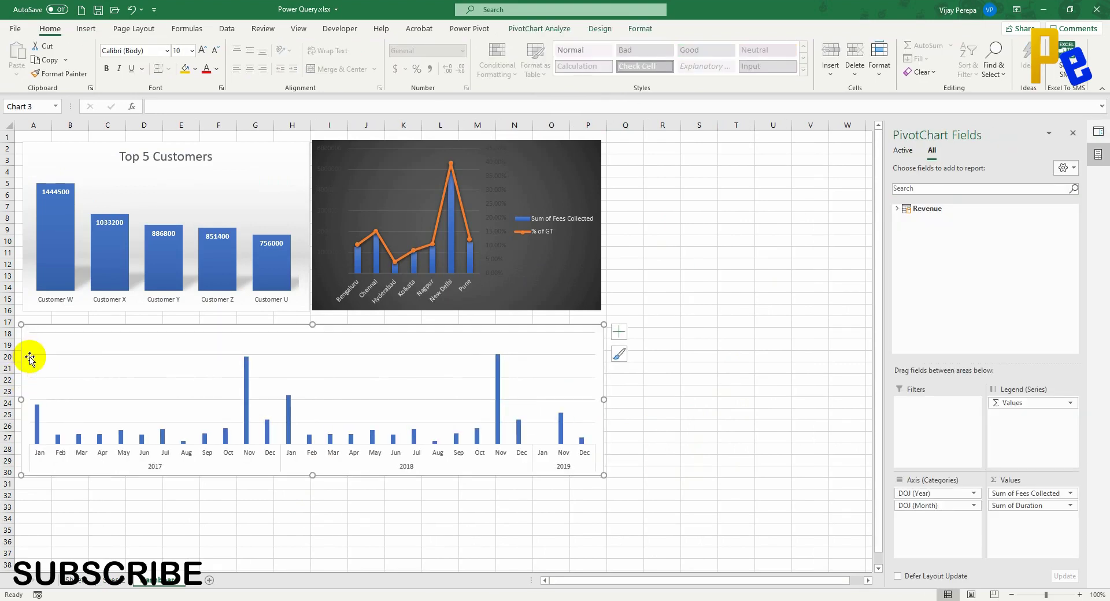